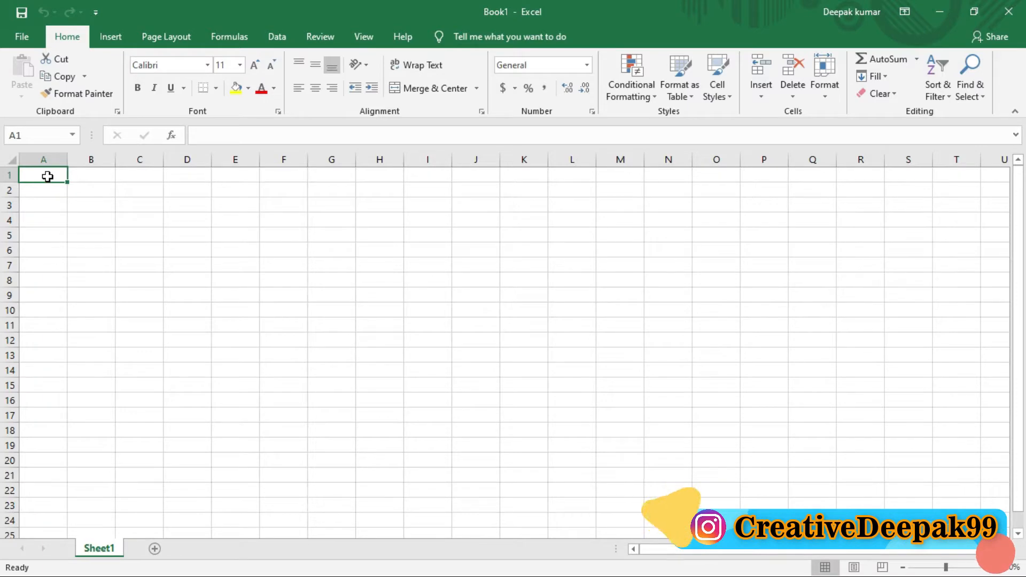
Enter the column headers EMP-ID in cell A1 and NAME in cell B1
text(EMP-)
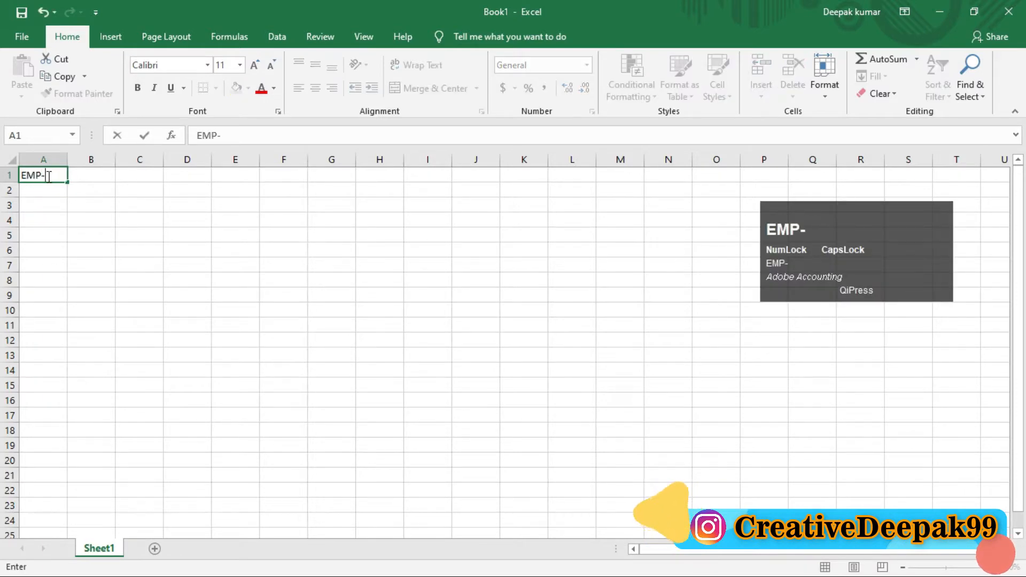
text(ID)
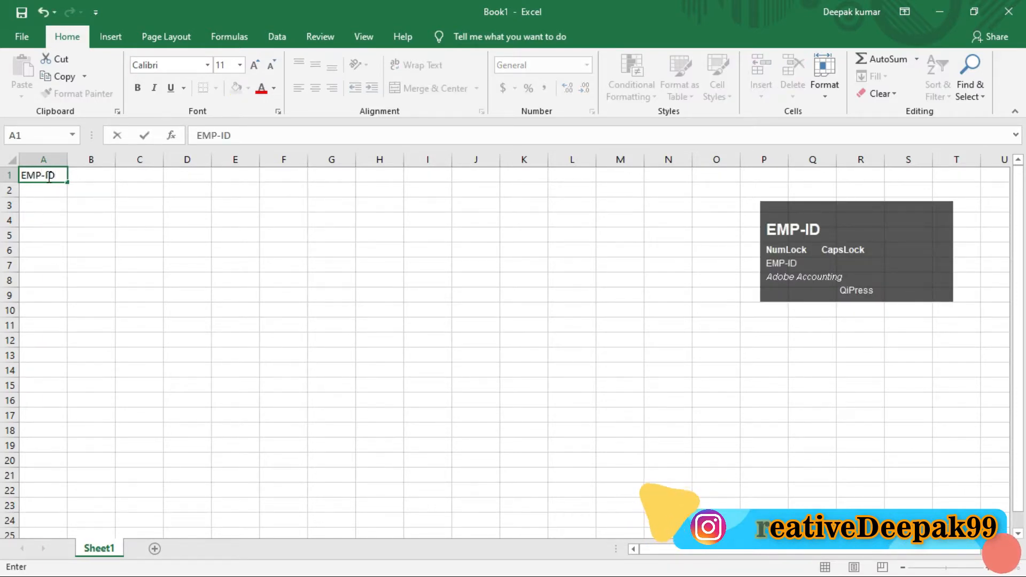
key(Tab)
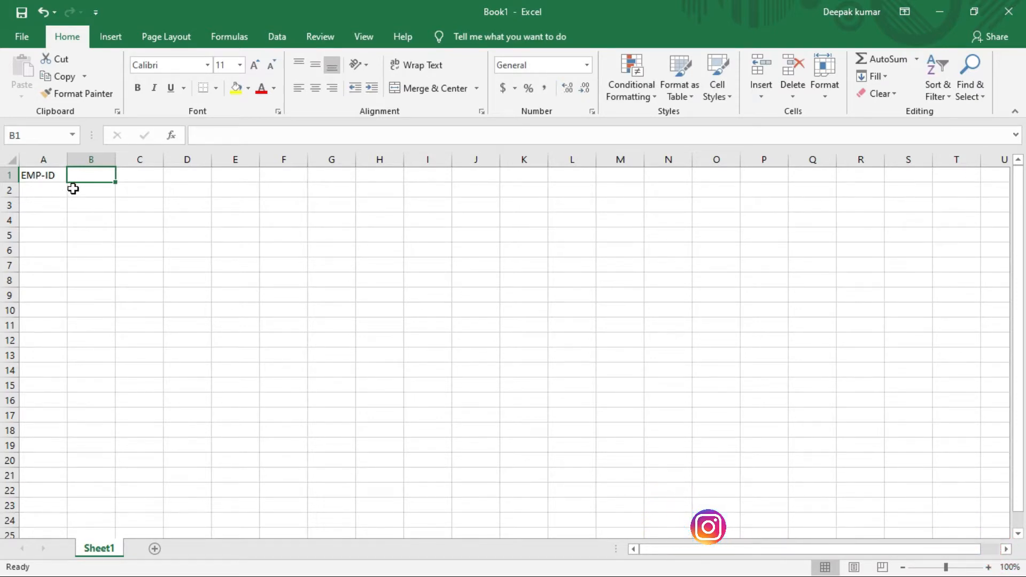
text(NAME)
key(Tab)
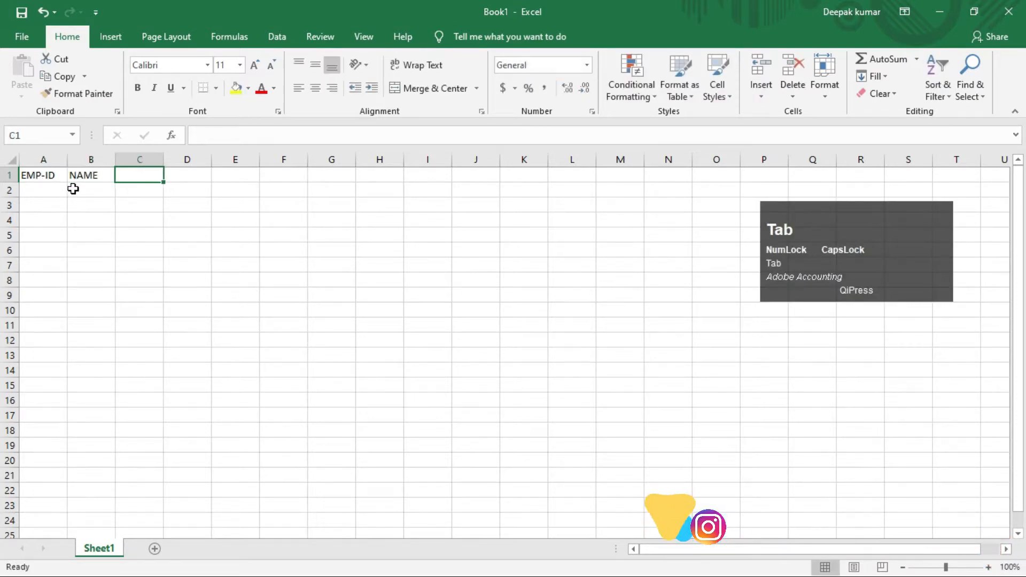
Enter the column headers DESIGNATION in cell C1 and BASIC PAY in cell D1
text(DE)
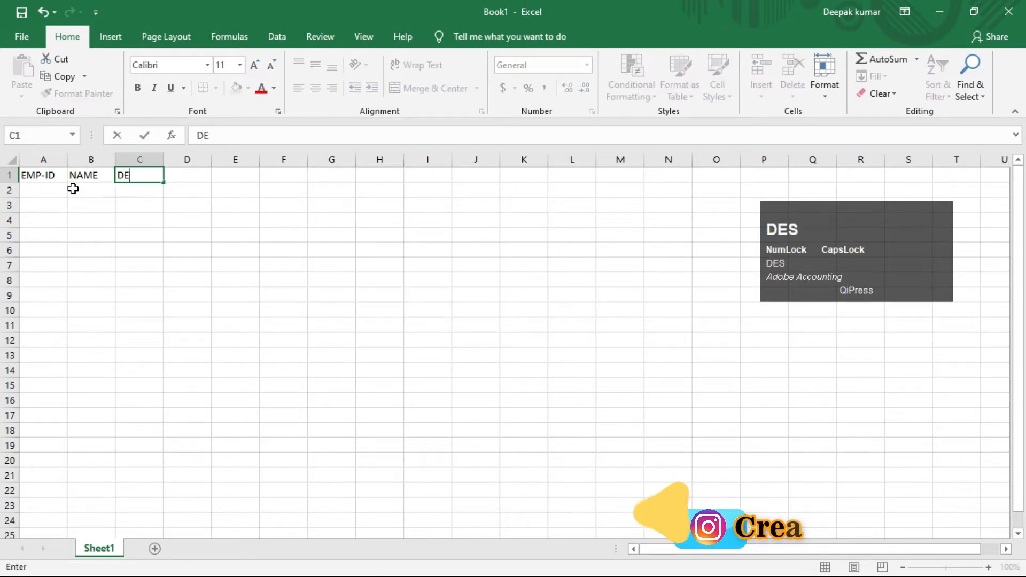
text(SIGNATI)
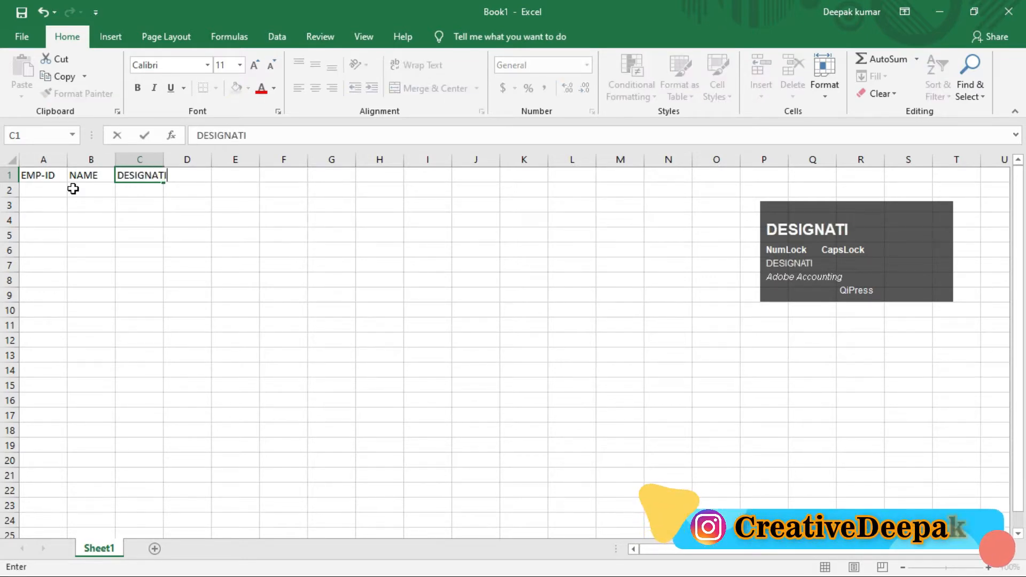
text(ON)
key(Tab)
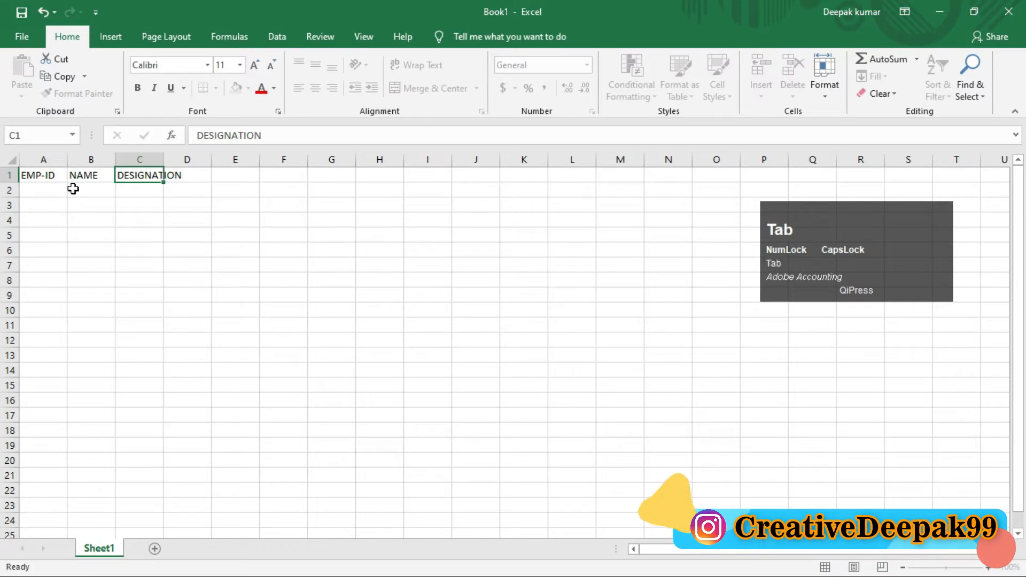
text(BAS)
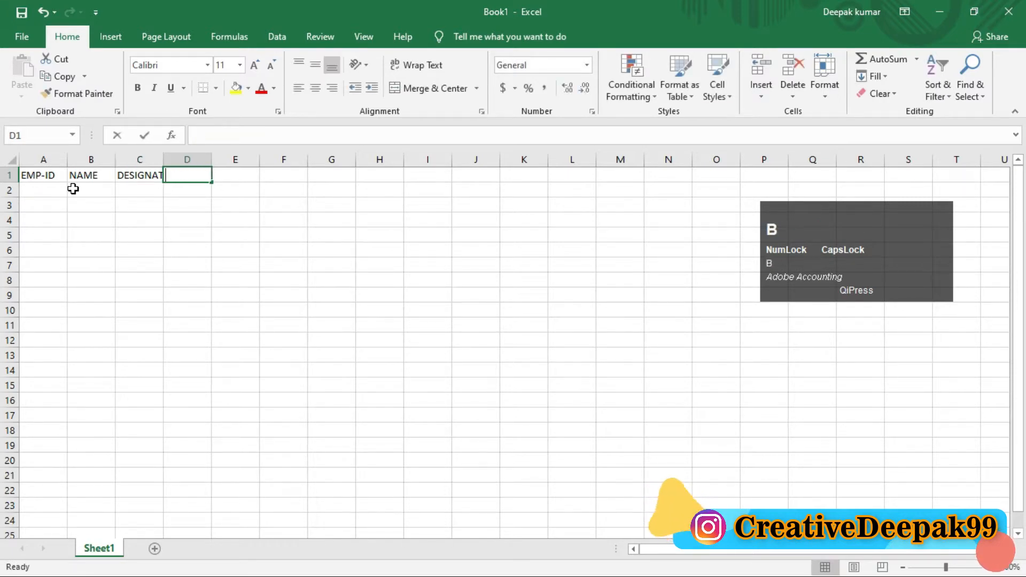
text(IC)
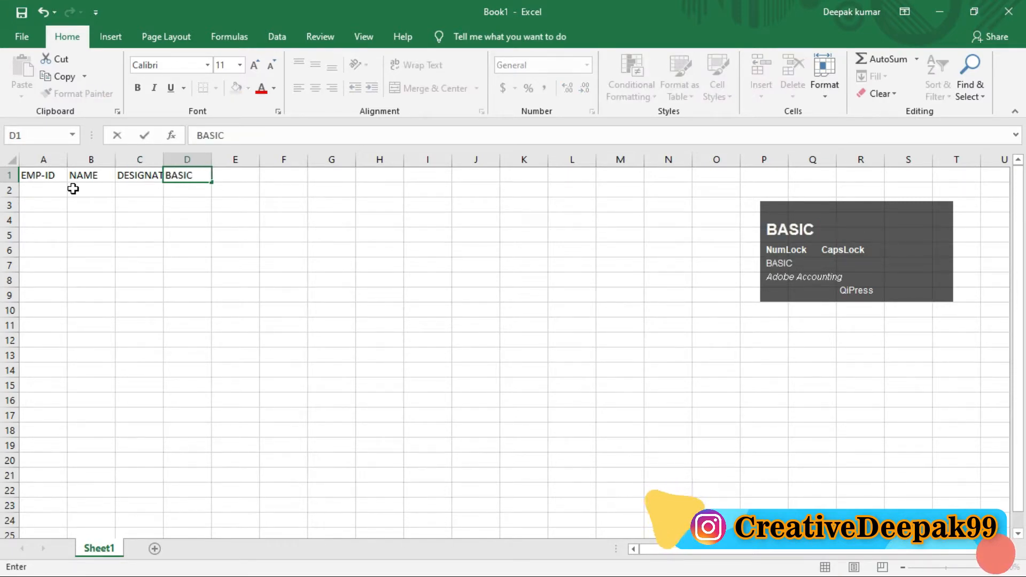
text( PAY)
key(Tab)
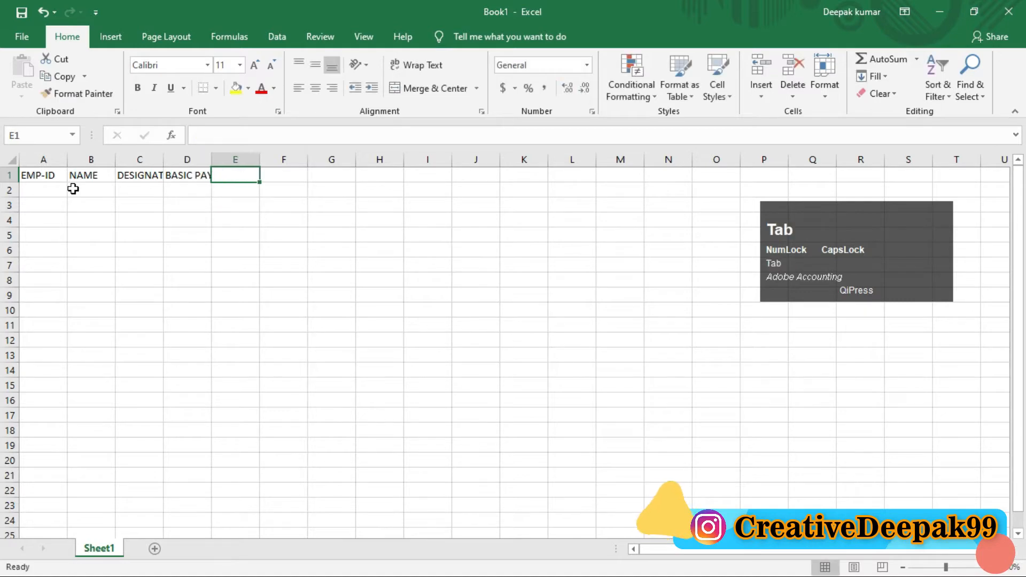
Enter the column headers TA in cell E1 and HRA in cell F1
text(TA)
key(Tab)
text(HRA)
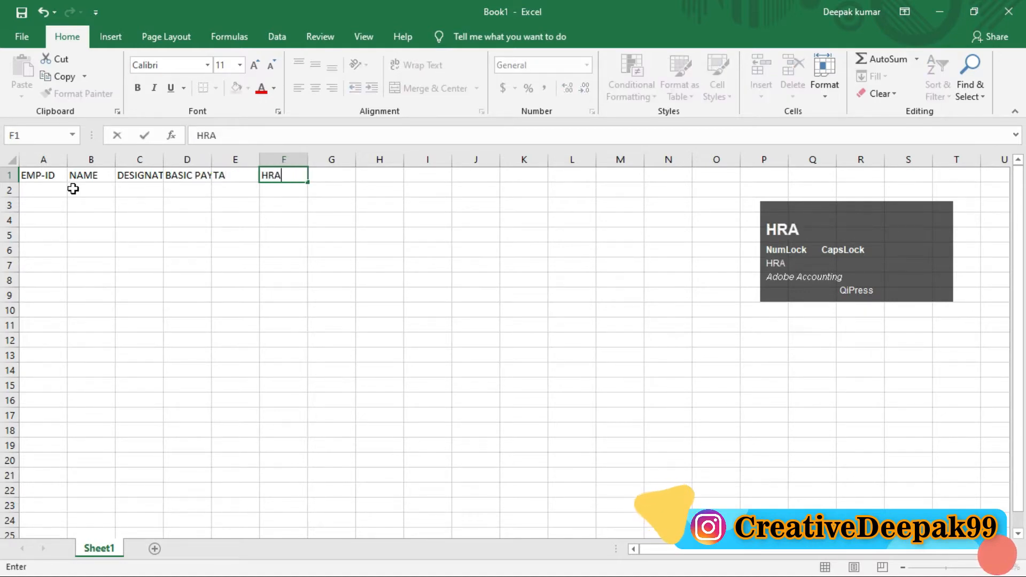
key(Tab)
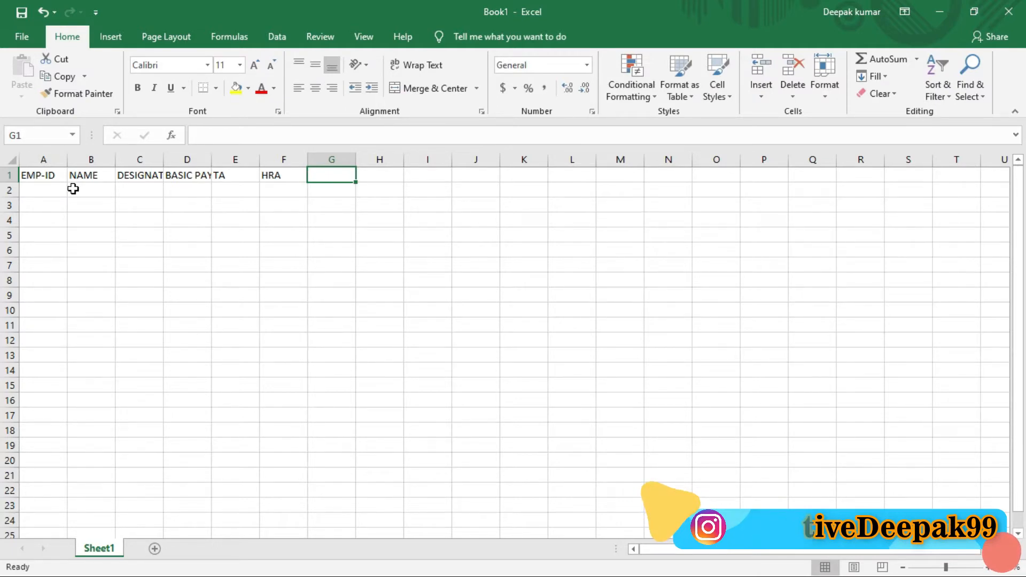
Overwrite the headers from cell E1 onward with DA, TA and HRA in cells E1 to G1
key(Left)
key(Left)
key(Left)
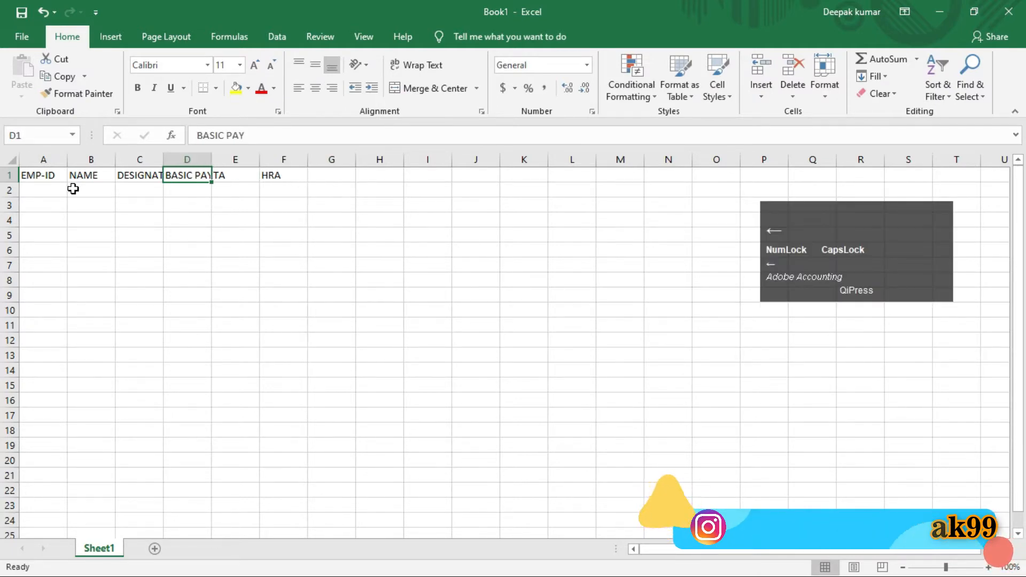
key(Right)
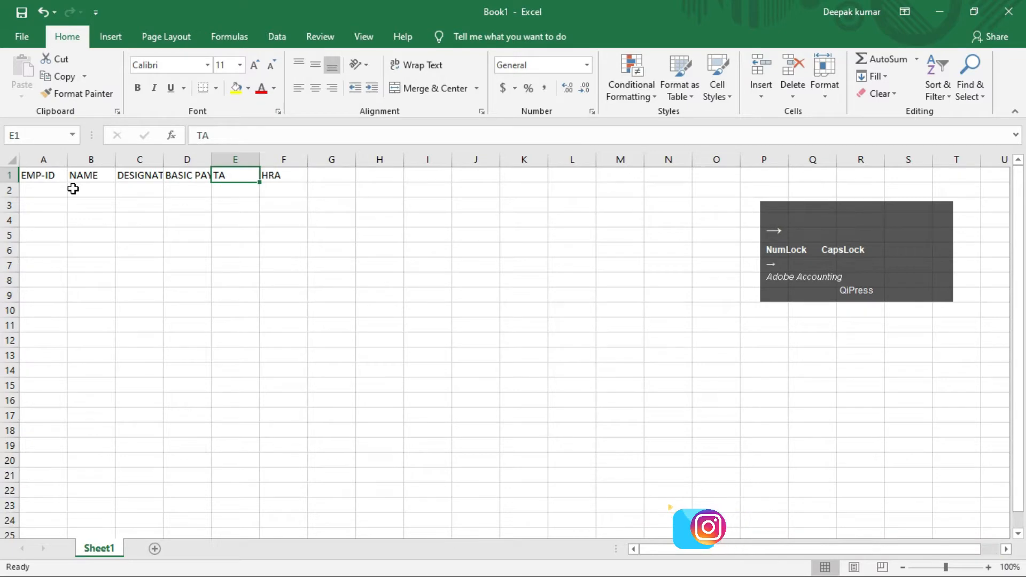
text(DA)
key(Tab)
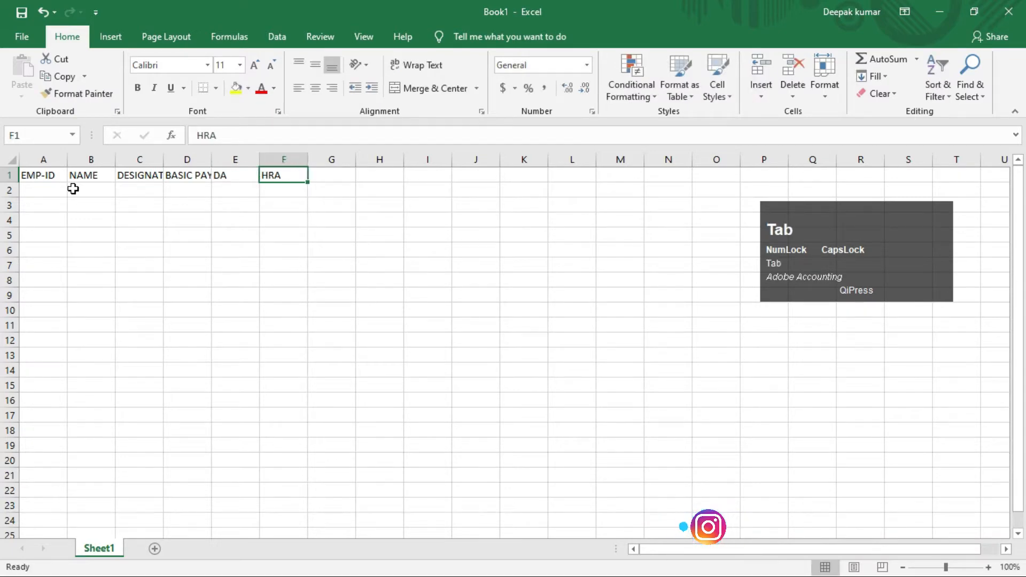
text(TA)
key(Tab)
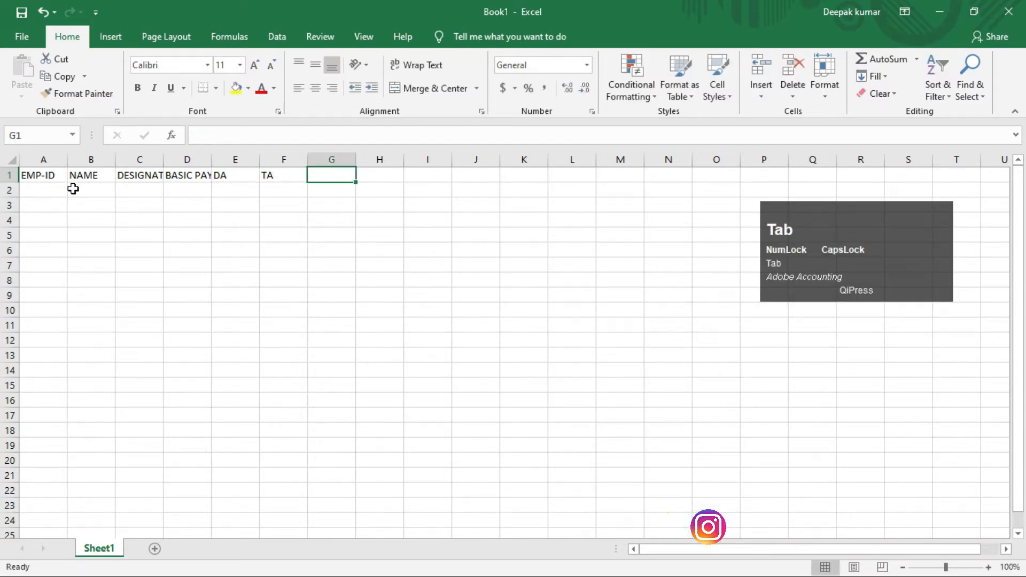
text(HRA)
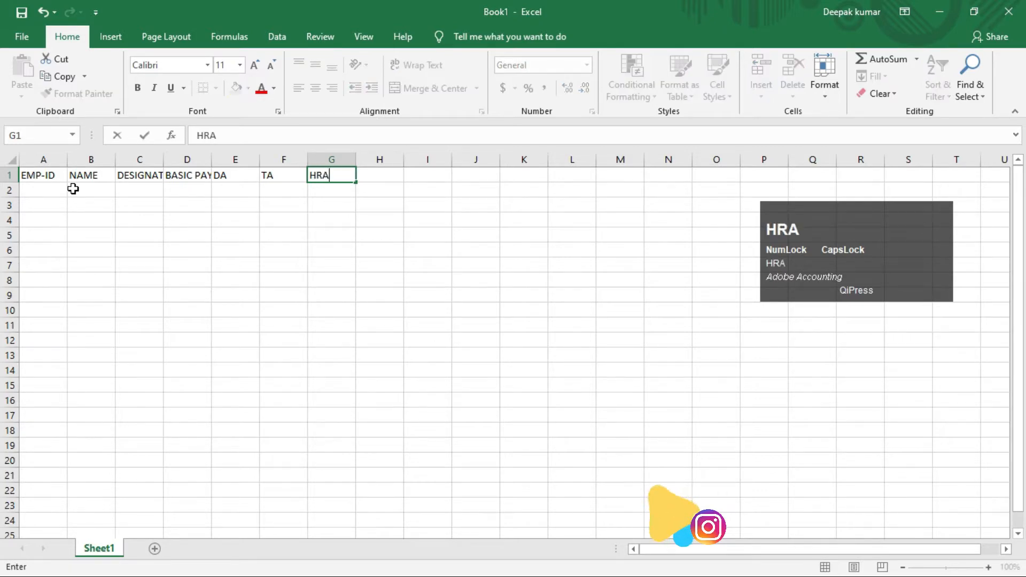
key(Tab)
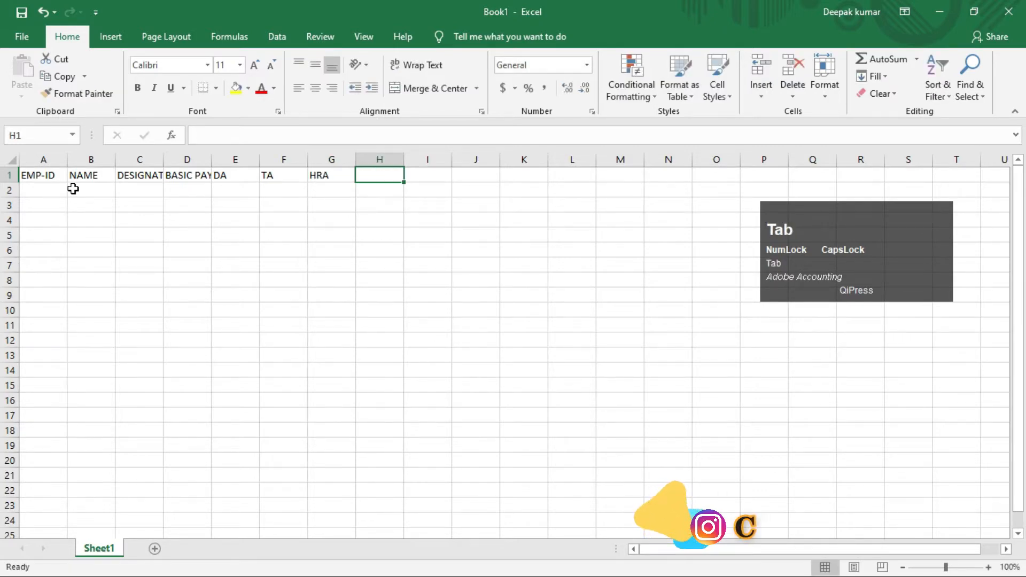
Enter the column headers MA, CA and EGB in cells H1, I1 and J1
text(MA)
key(Tab)
text(CA)
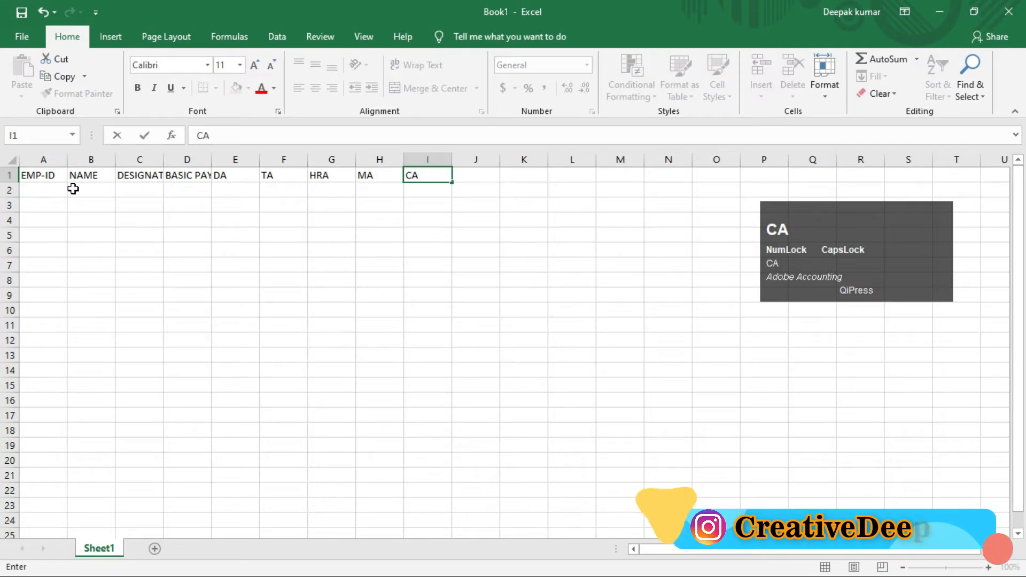
key(Tab)
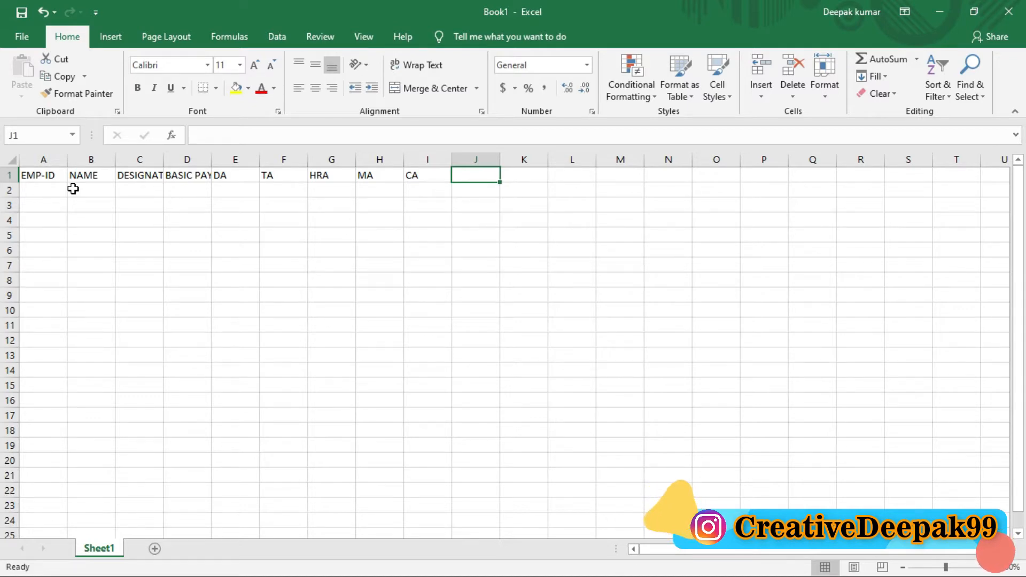
text(EG)
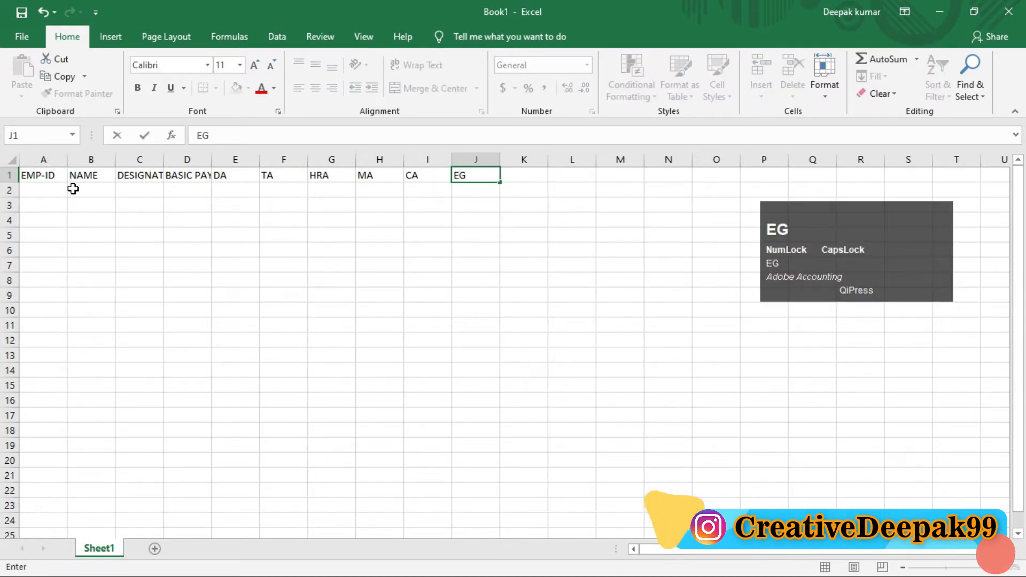
text(B)
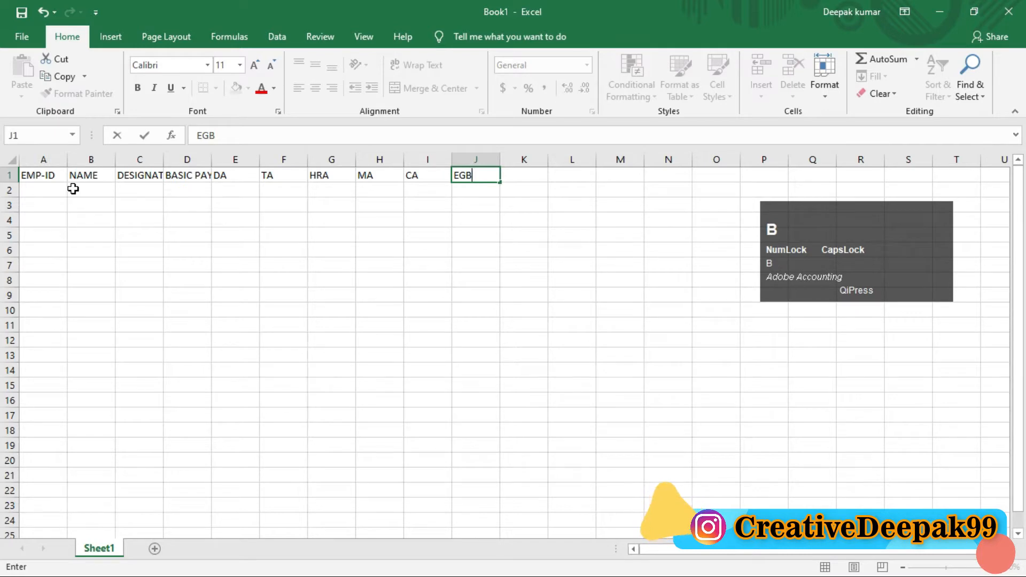
key(Tab)
Complete the header row with TOTAL, EPF and NET SALARY in cells K1, L1 and M1
text(TOTA)
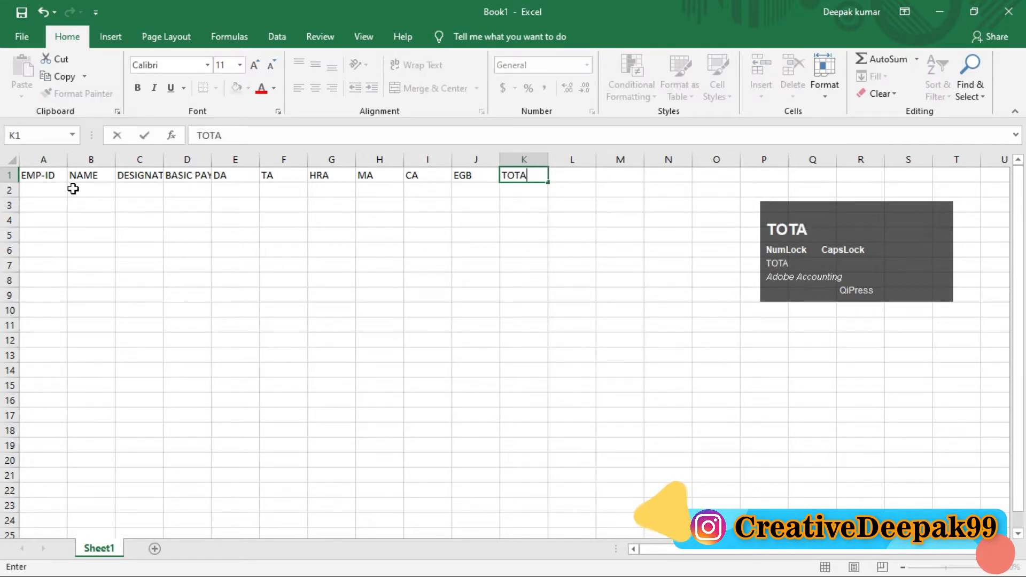
text(L)
key(Tab)
text(P)
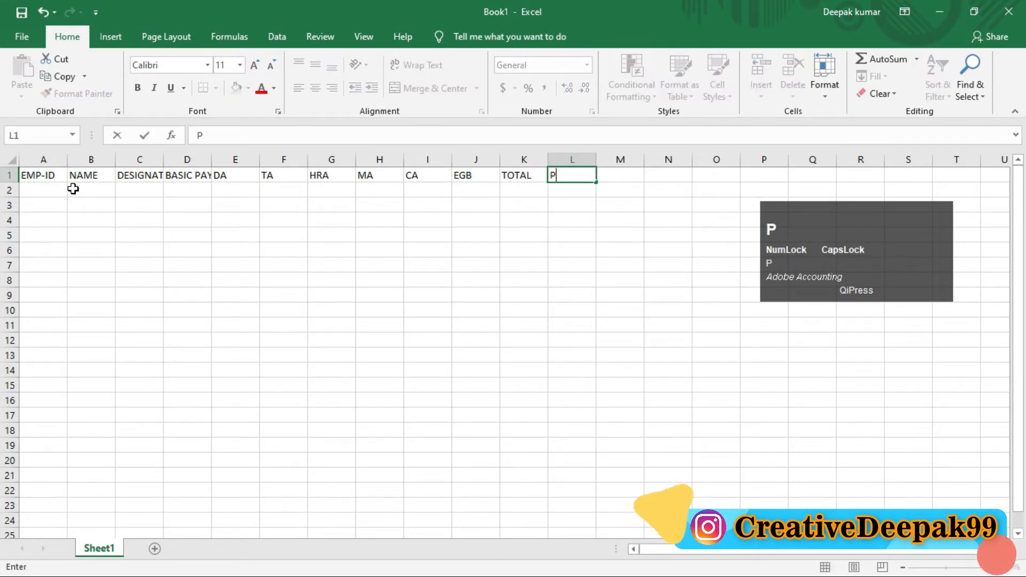
text(EPF)
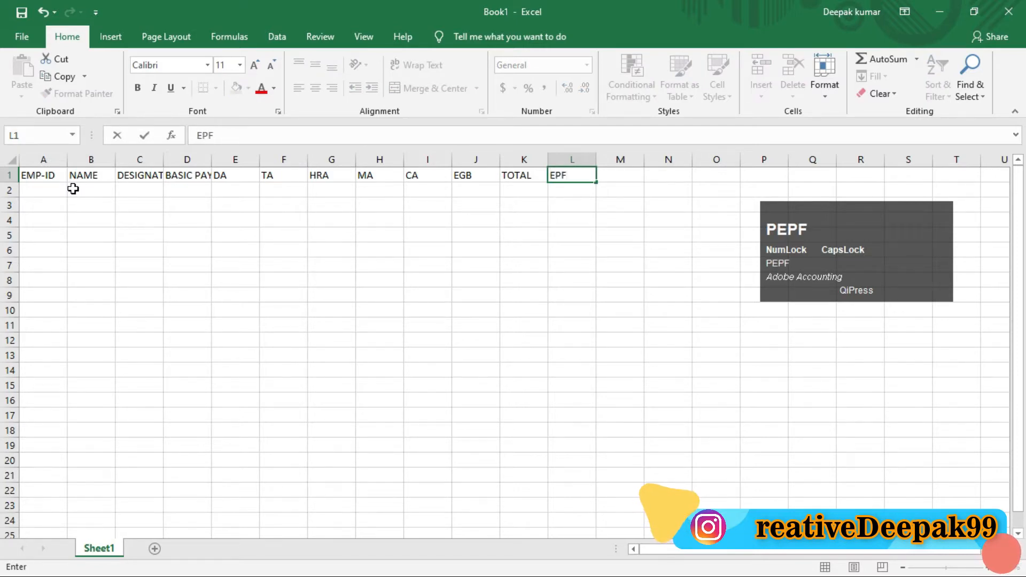
key(Tab)
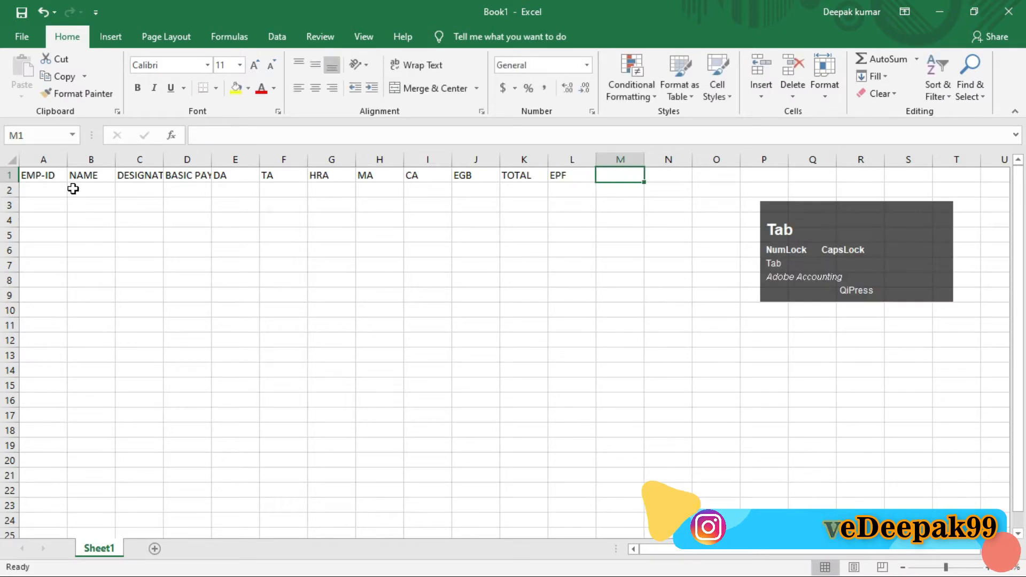
text(NET SALARY)
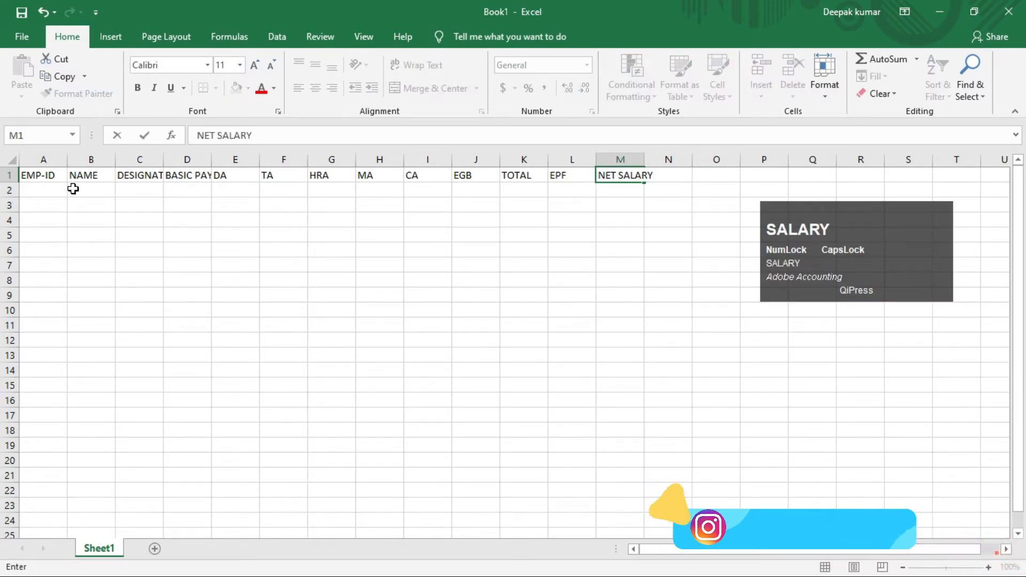
key(Return)
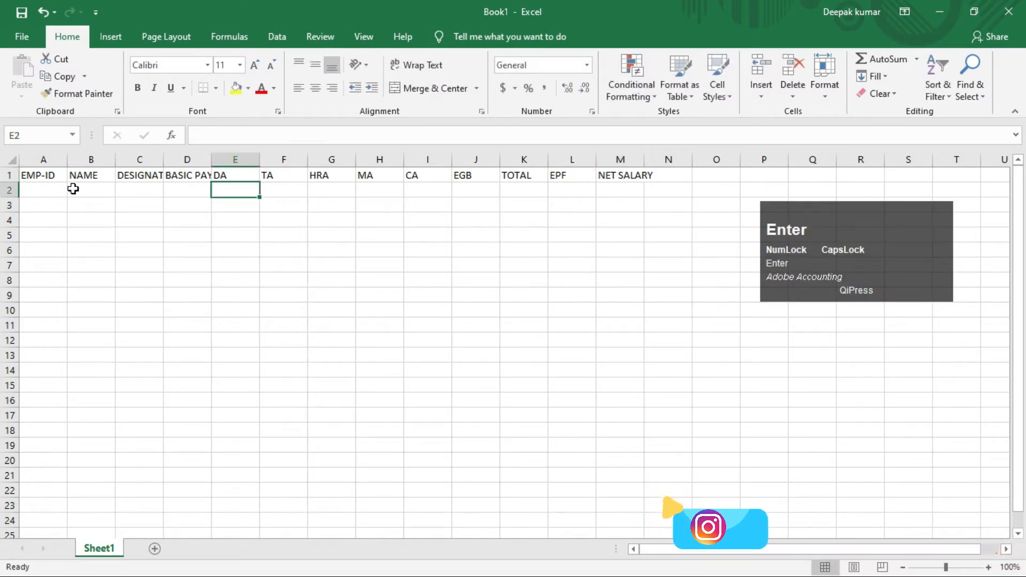
Widen columns C and D so the DESIGNATION and BASIC PAY headers fit
click(126, 181)
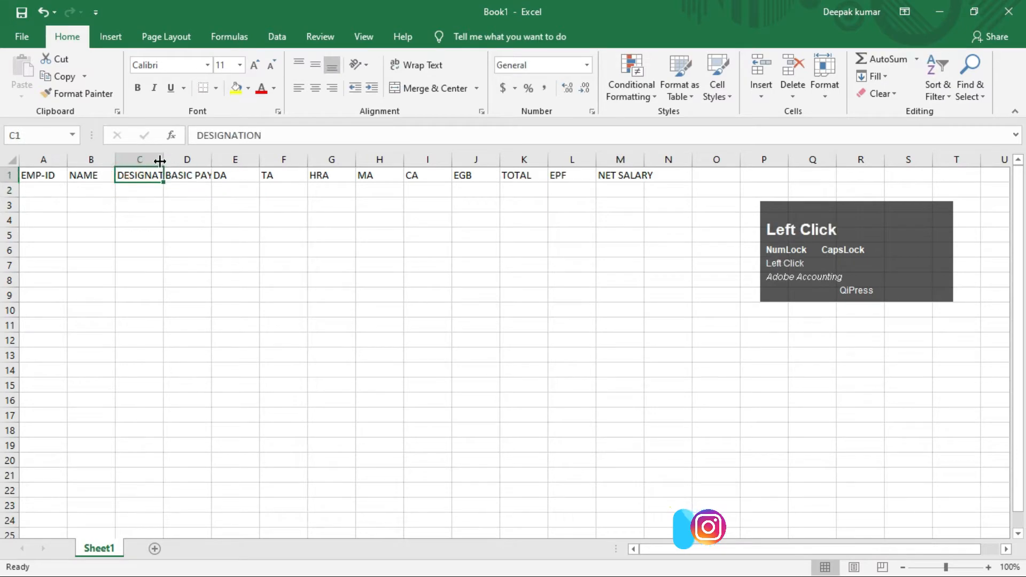
drag(164, 160, 251, 159)
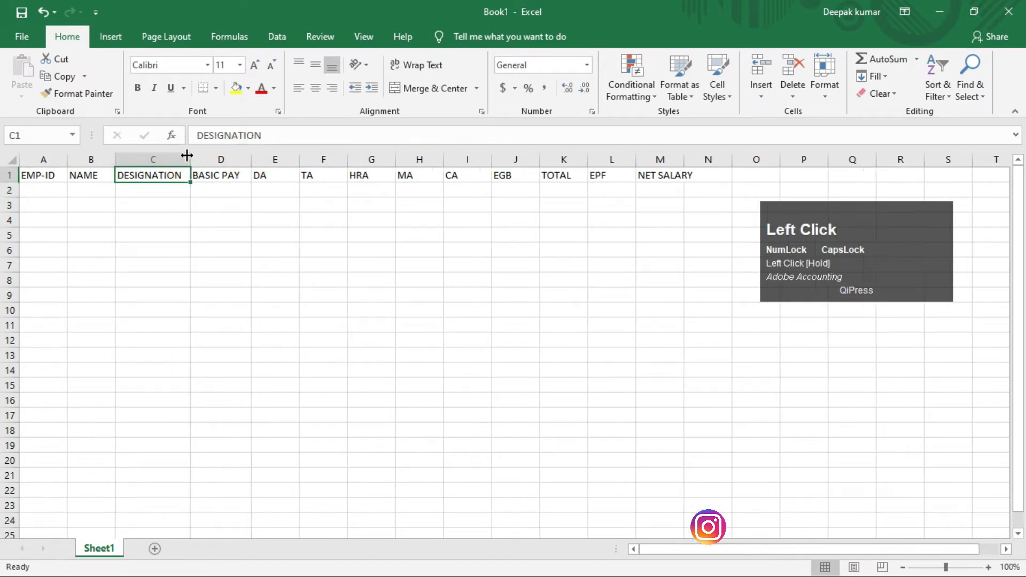
drag(187, 156, 200, 158)
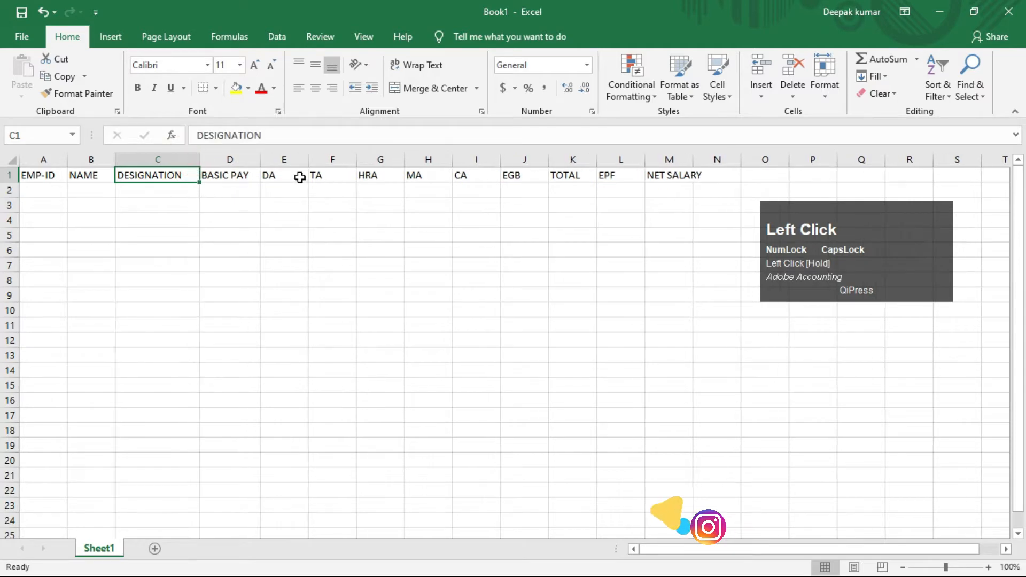
click(246, 179)
drag(262, 161, 263, 160)
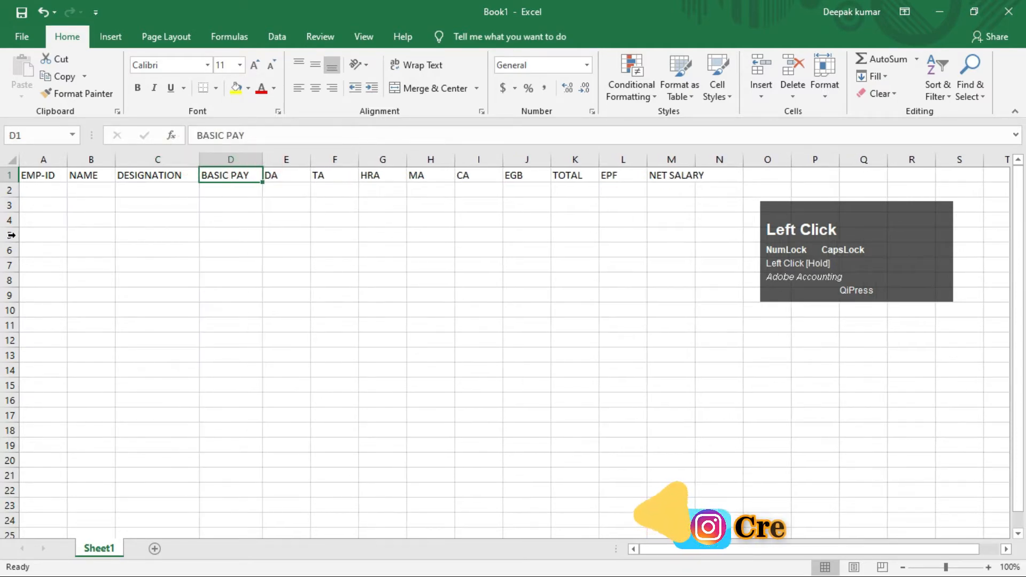
Make the header row A1:M1 bold and set its font size to 12
drag(38, 175, 692, 175)
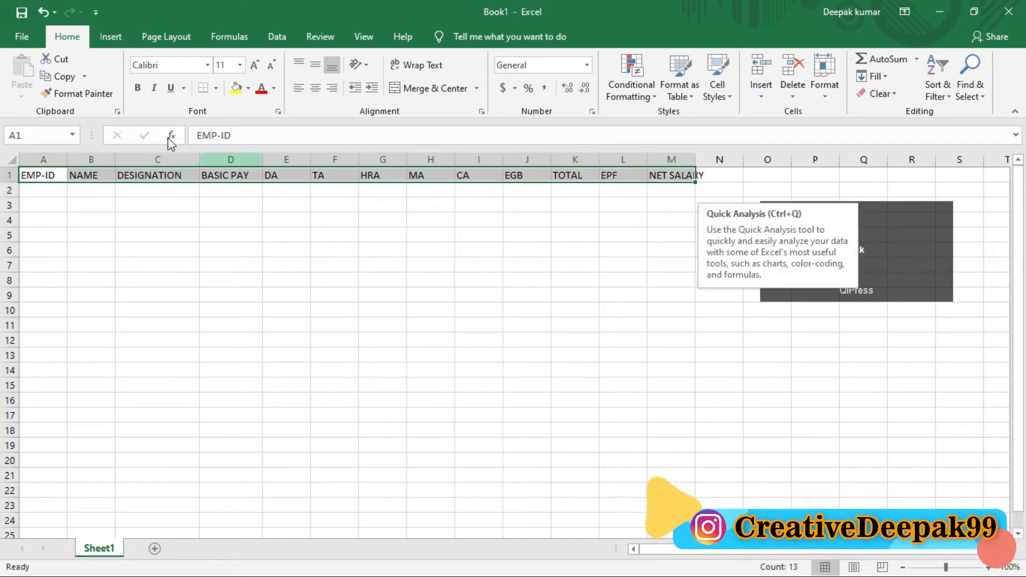
click(142, 89)
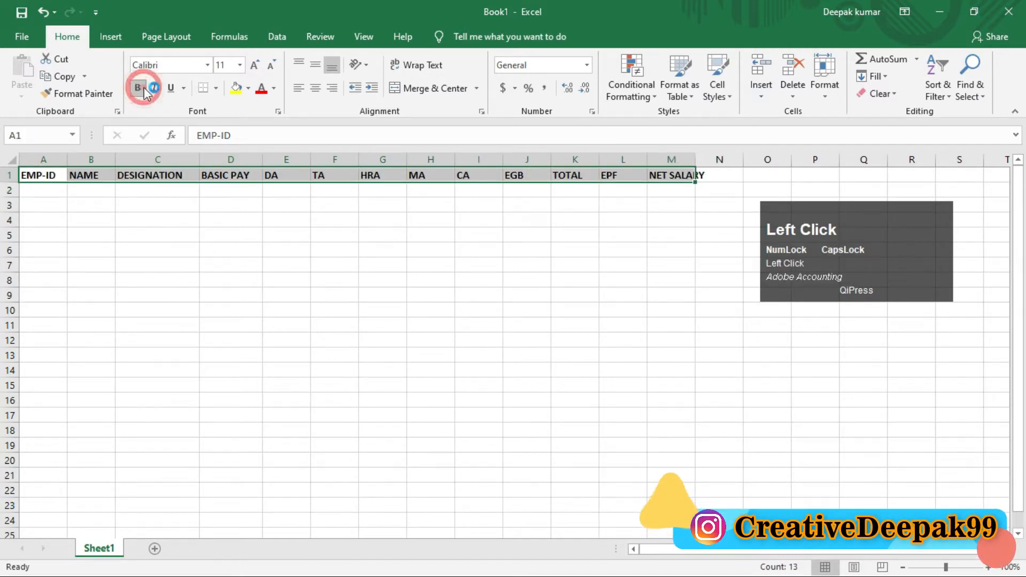
click(256, 60)
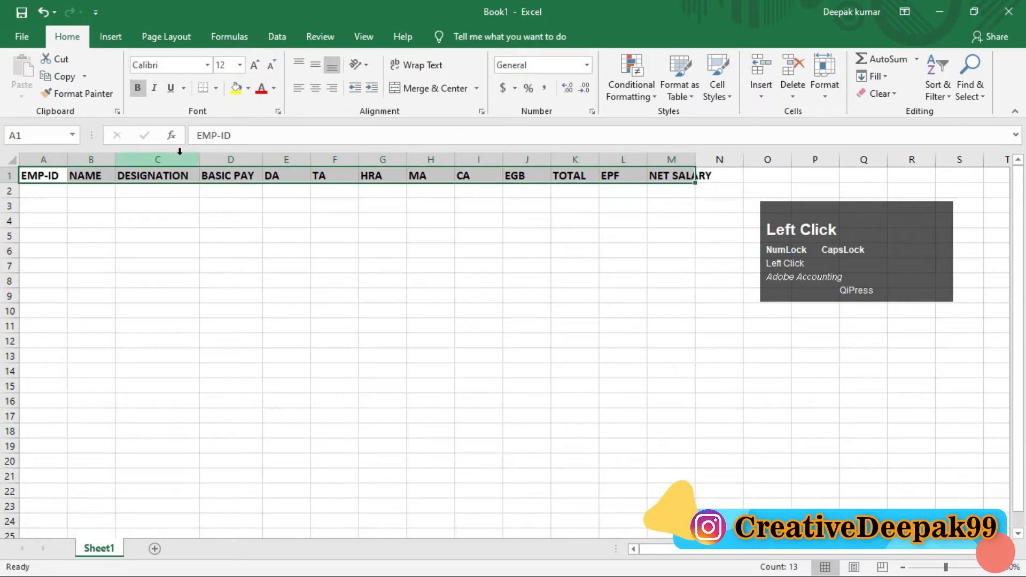
Widen column B, and widen column M so the NET SALARY header fits
drag(115, 156, 135, 156)
drag(714, 159, 743, 160)
click(337, 218)
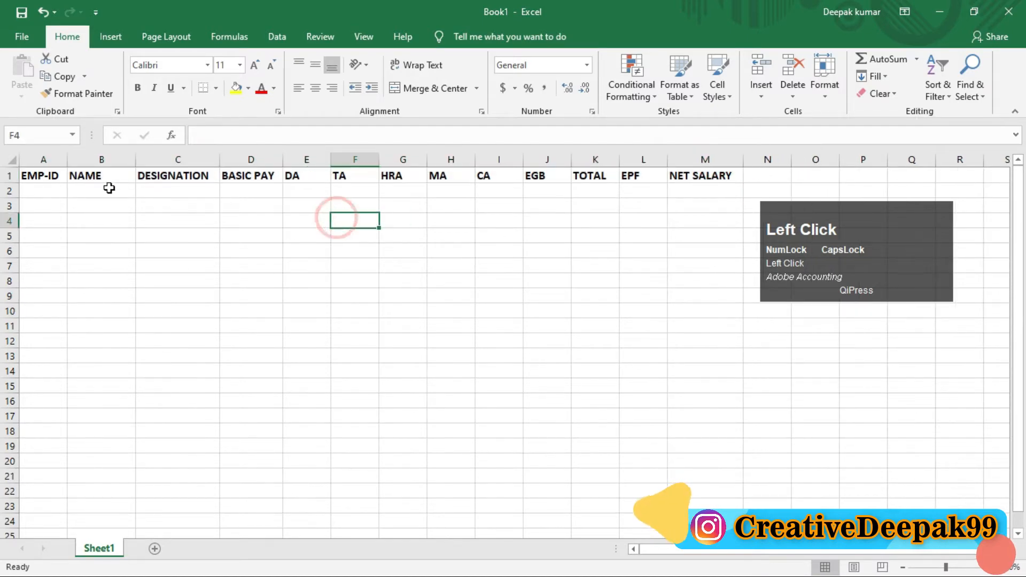
Center the header text horizontally in cells A1:M1
drag(47, 178, 728, 182)
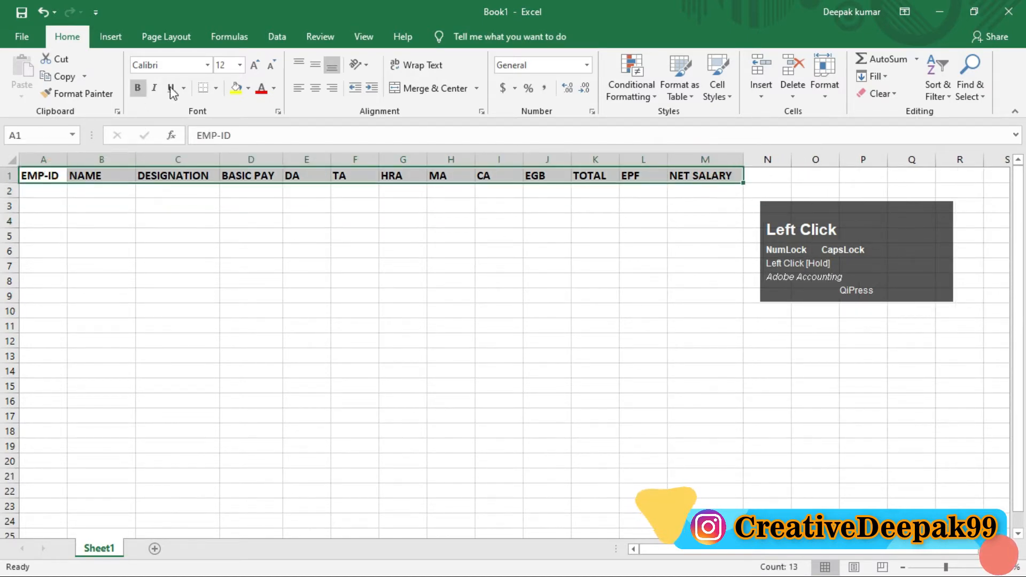
click(316, 90)
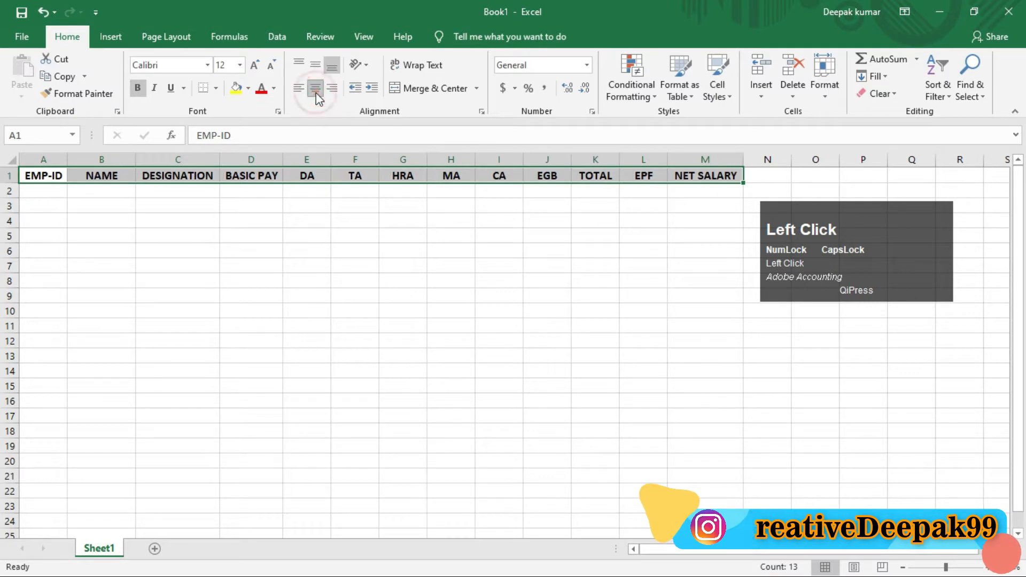
click(234, 234)
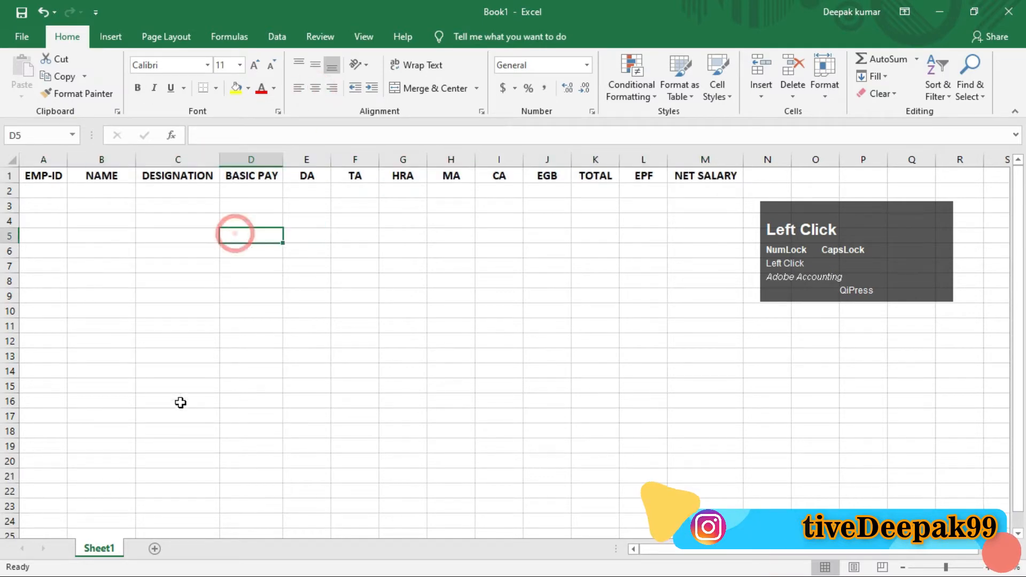
Enter the first employee ID in cell A2 and fill the ID series down to cell A10
click(39, 194)
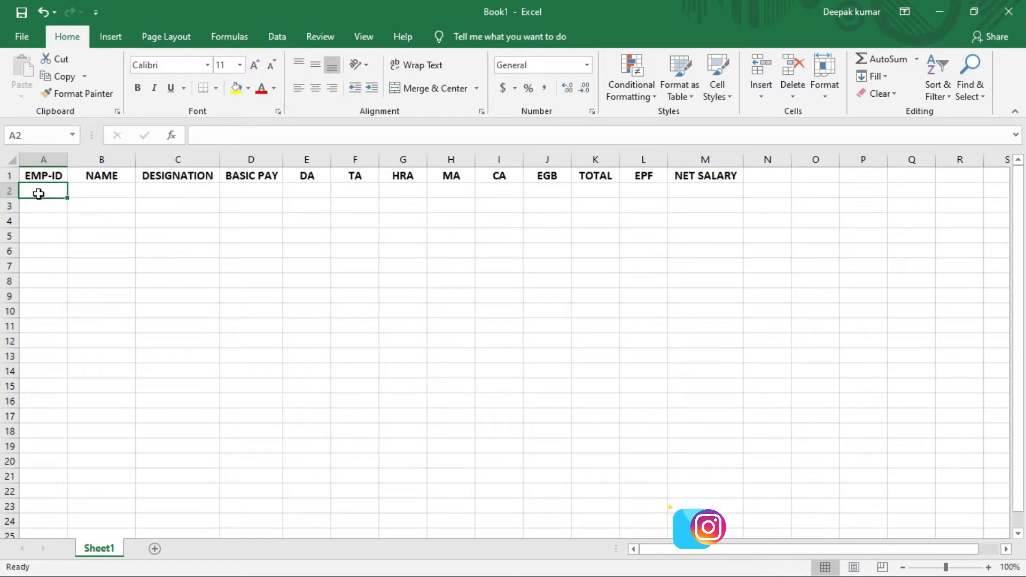
click(38, 194)
text(ID)
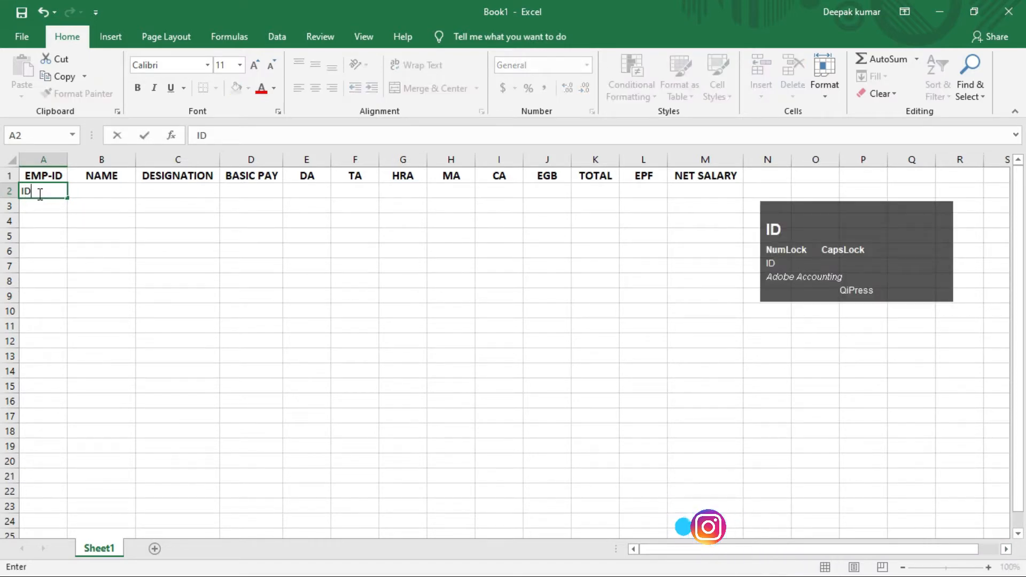
text(-101)
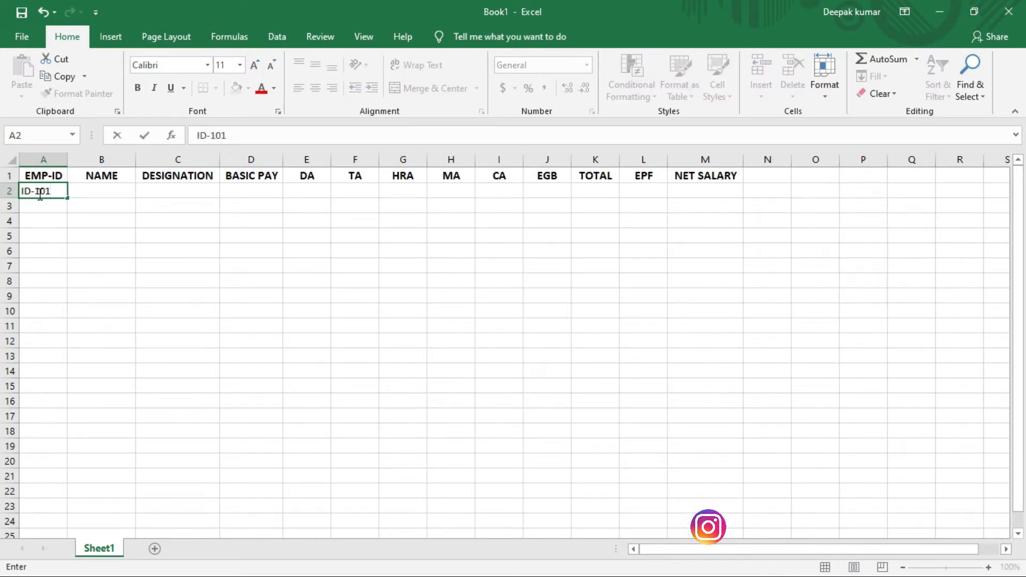
key(Return)
click(51, 236)
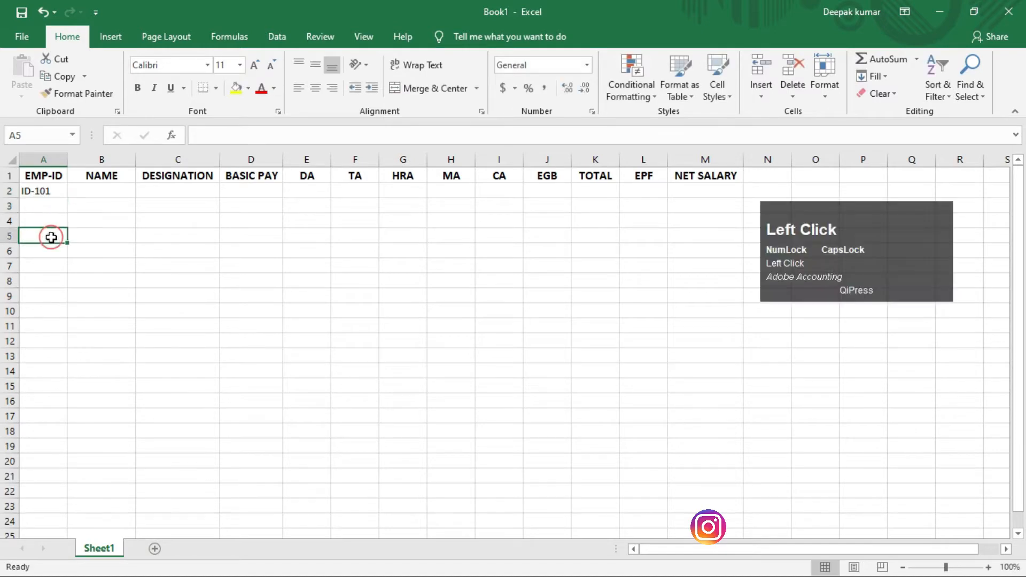
click(41, 192)
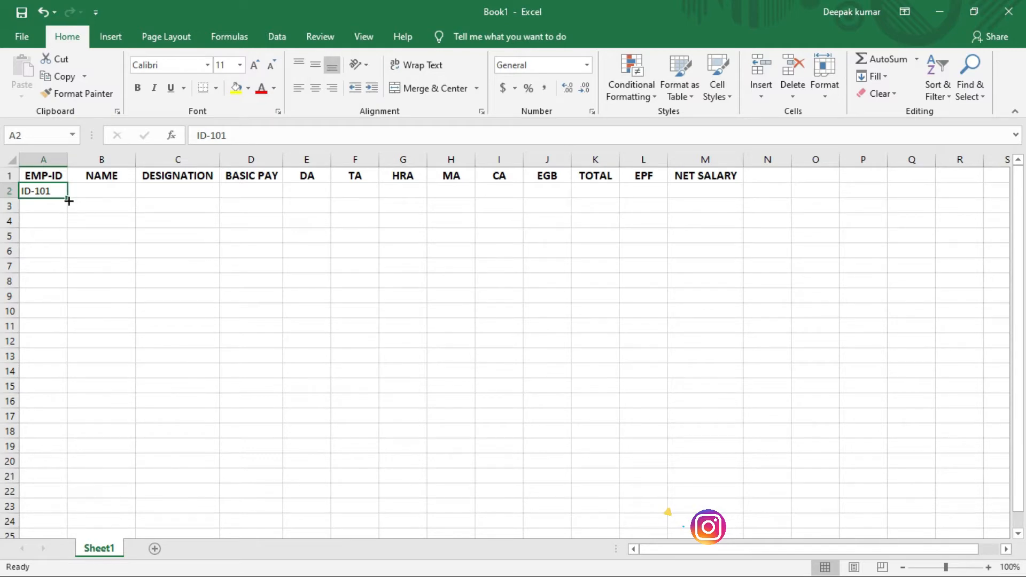
drag(69, 200, 72, 321)
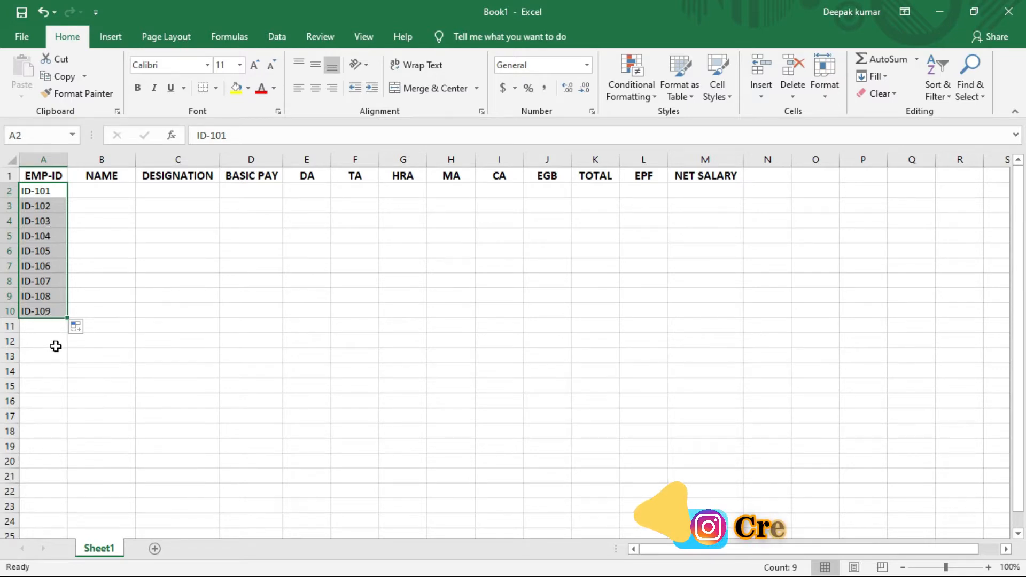
Widen column B slightly and enter the first two employees' full names in cells B2 and B3
click(99, 202)
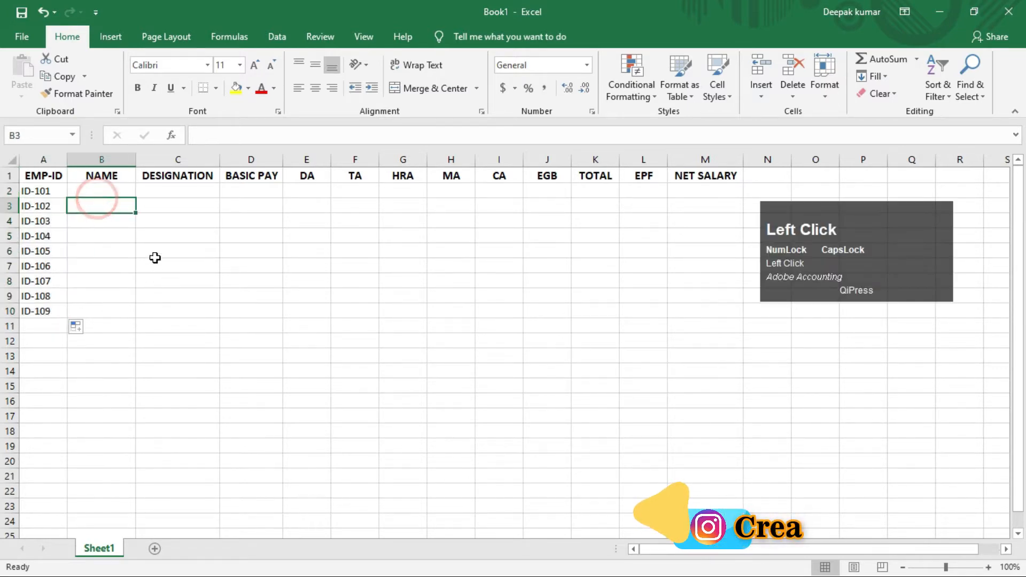
click(100, 188)
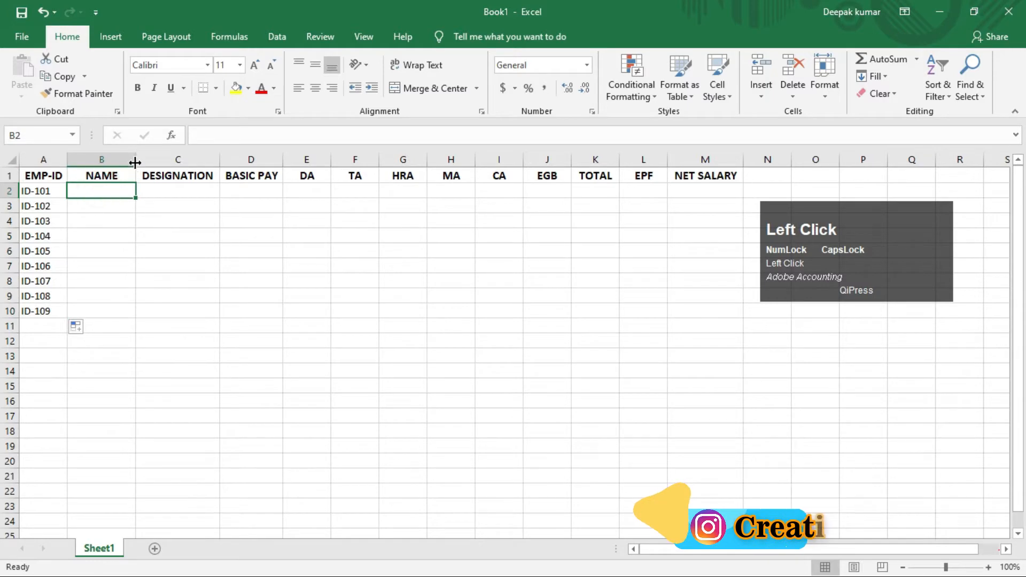
drag(135, 162, 141, 161)
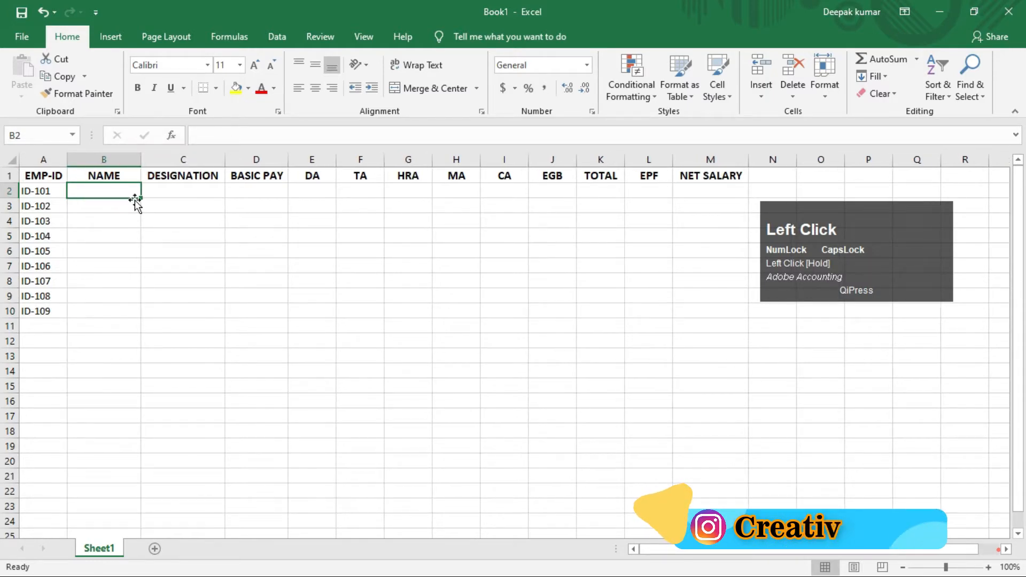
text(RAM K)
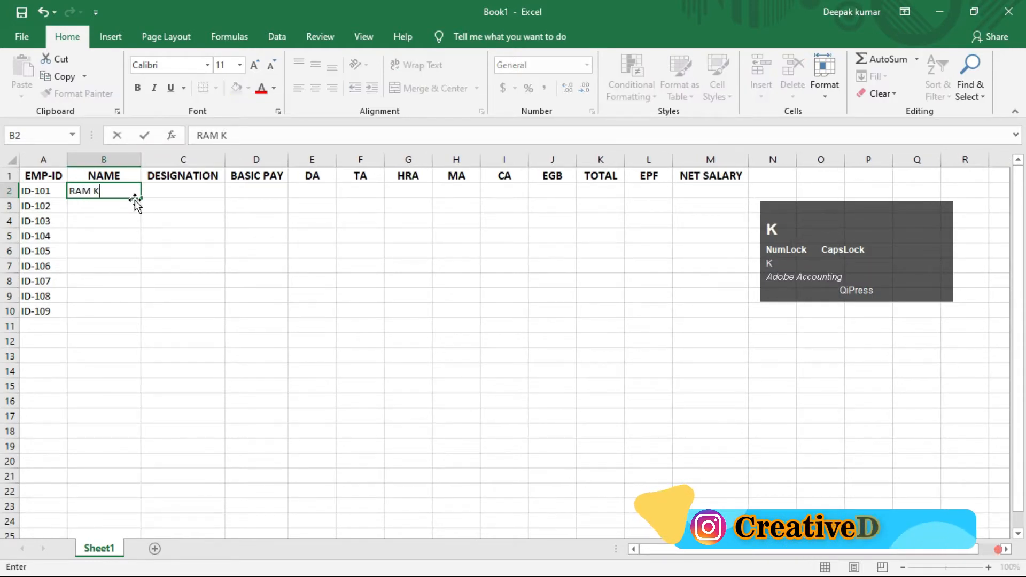
text(UMAR)
key(Return)
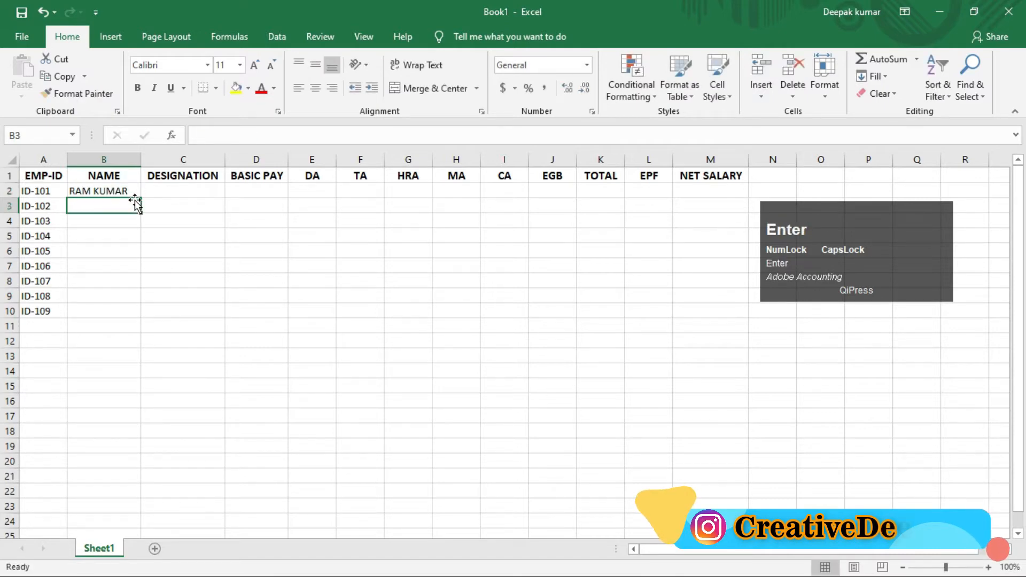
text(MOHAN K)
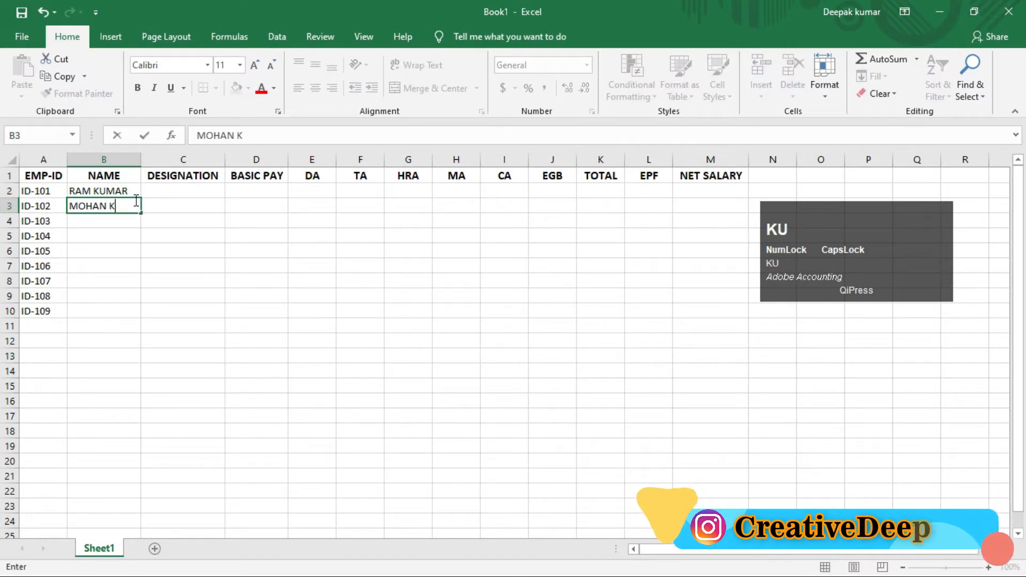
text(UMAR)
key(Return)
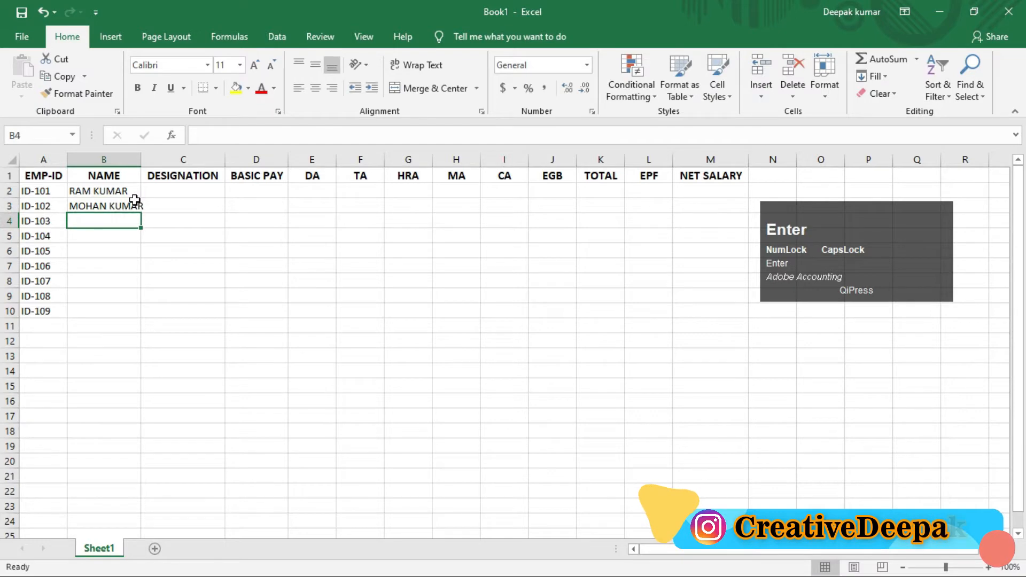
Enter the third and fourth employees' names in cells B4 and B5
text(SOHAN)
key(Return)
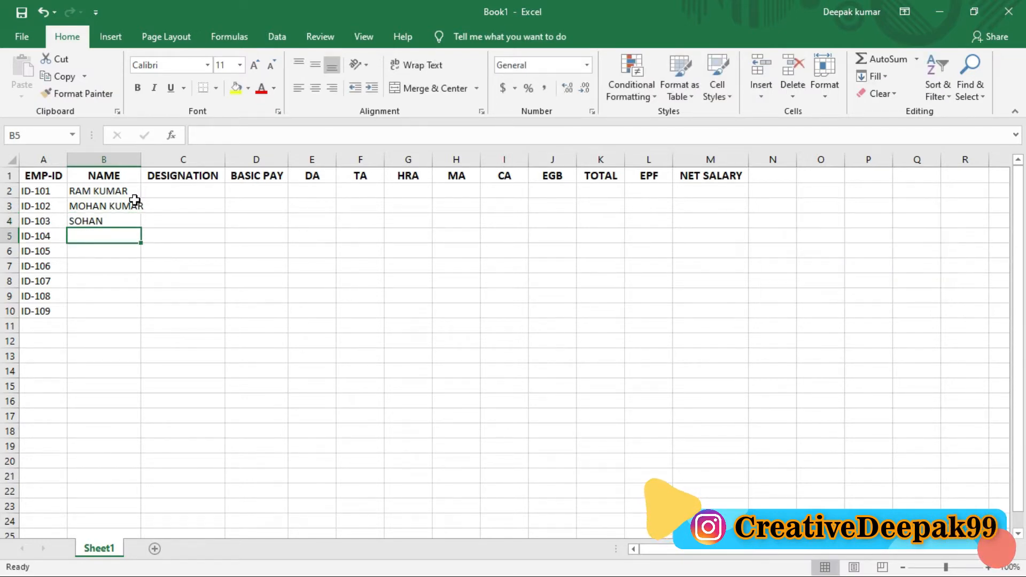
text(RAM)
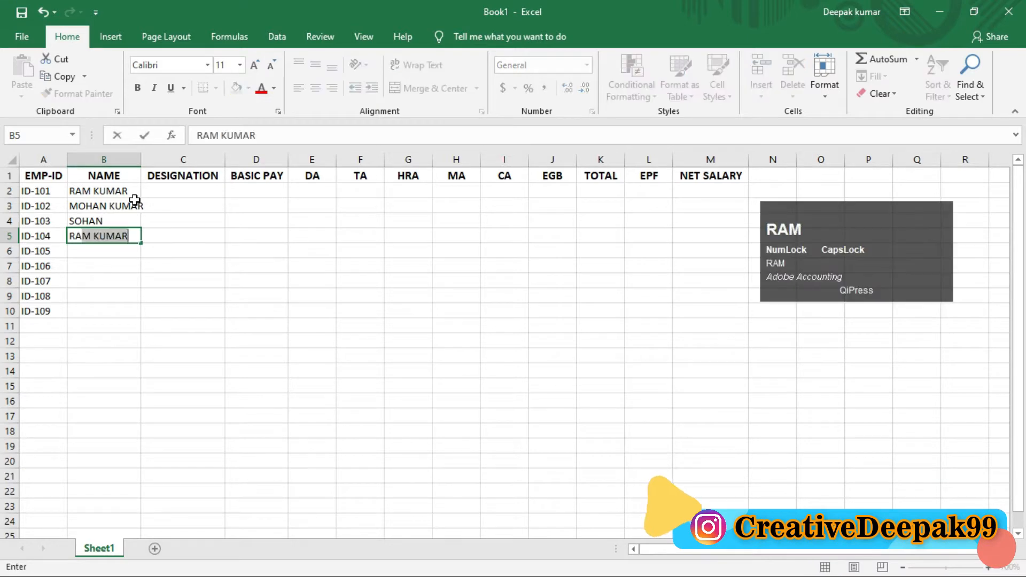
text(ESH)
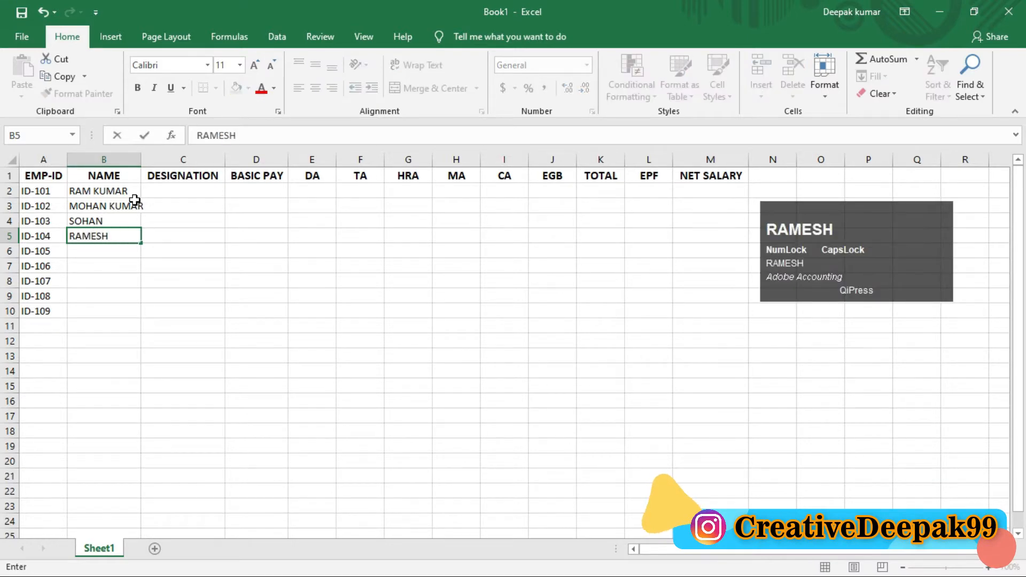
text(K)
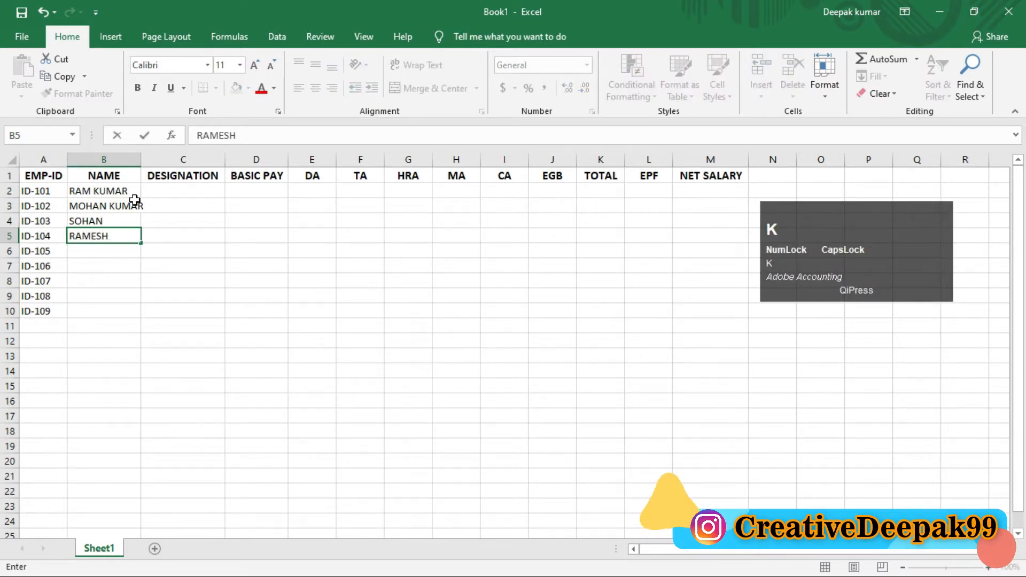
text( VERMA)
key(Return)
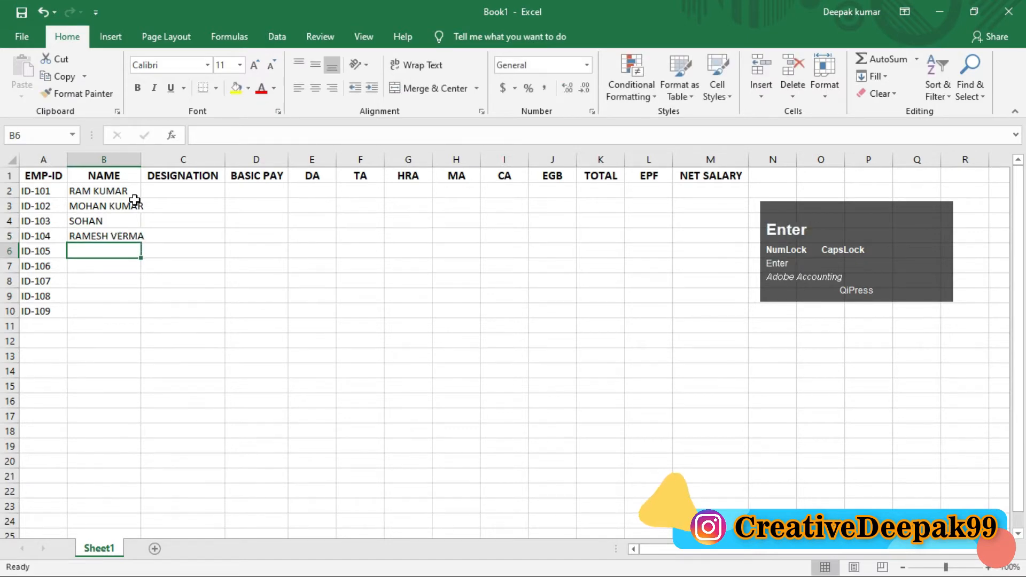
Enter the fifth and sixth employees' names in cells B6 and B7
text(DH)
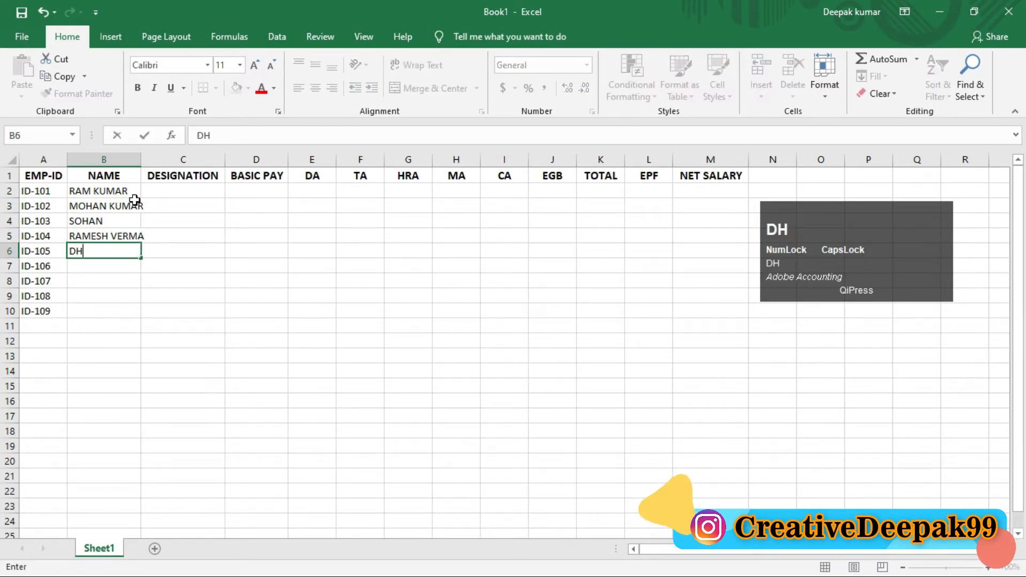
text(EERAJ SHAR)
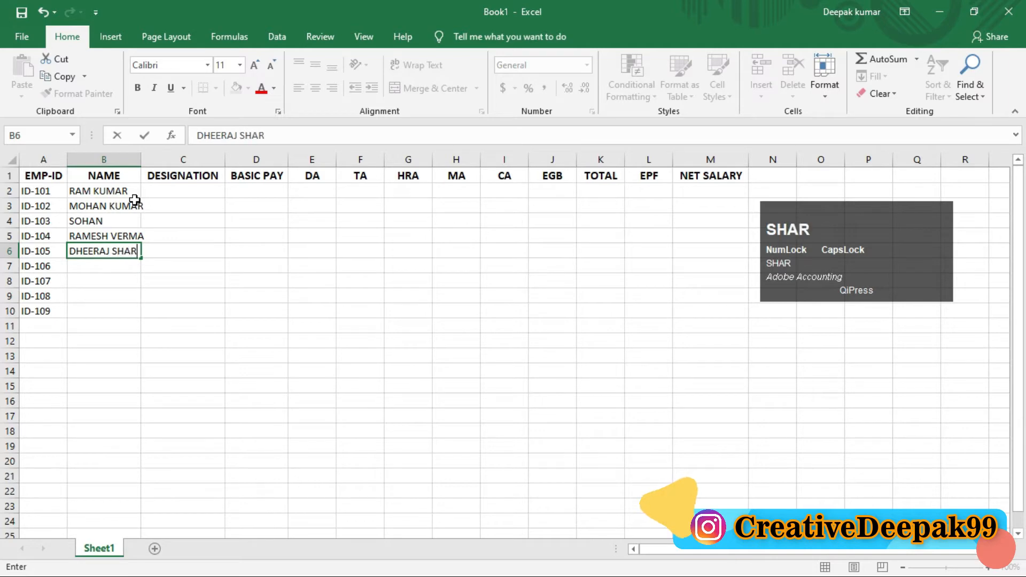
text(MA)
key(Return)
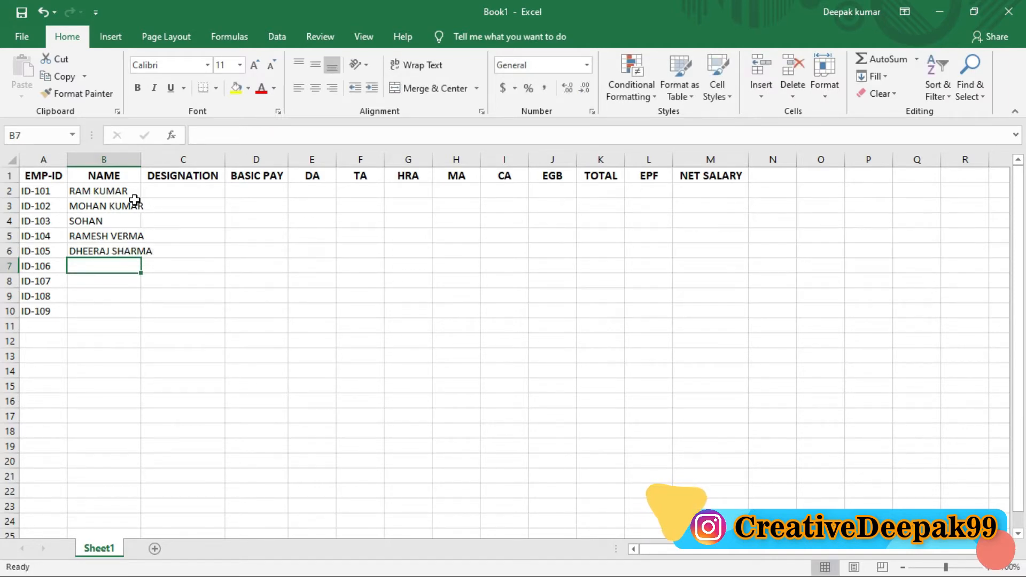
text(ANJALI)
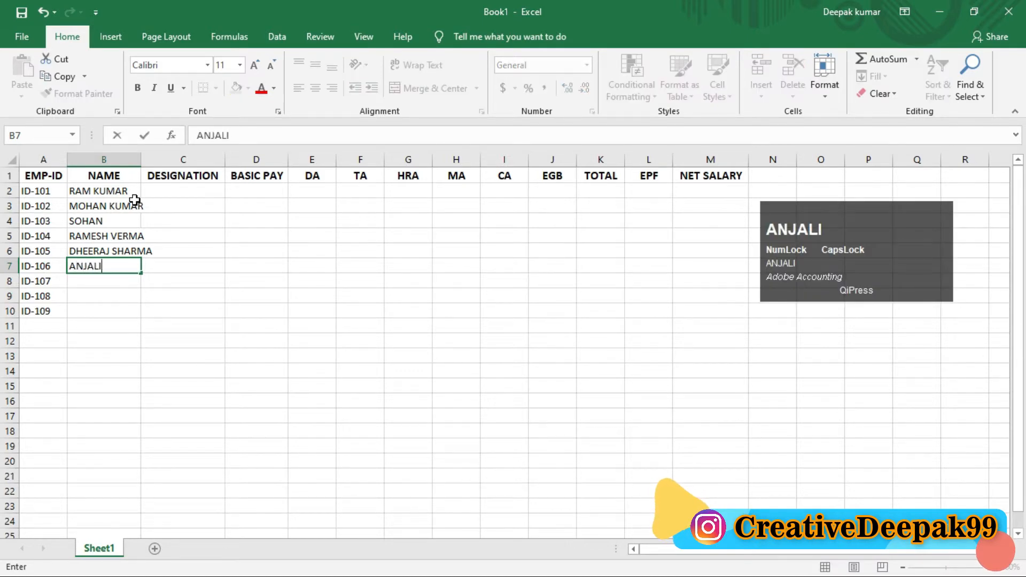
key(Return)
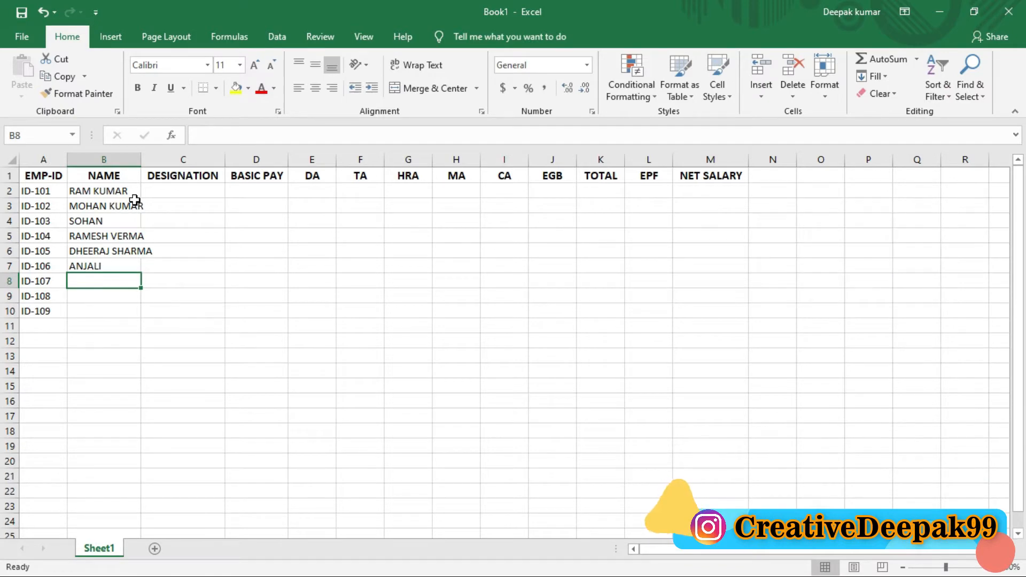
Complete the NAME column with the last three employees' names in cells B8, B9 and B10
text(RIYA)
key(Return)
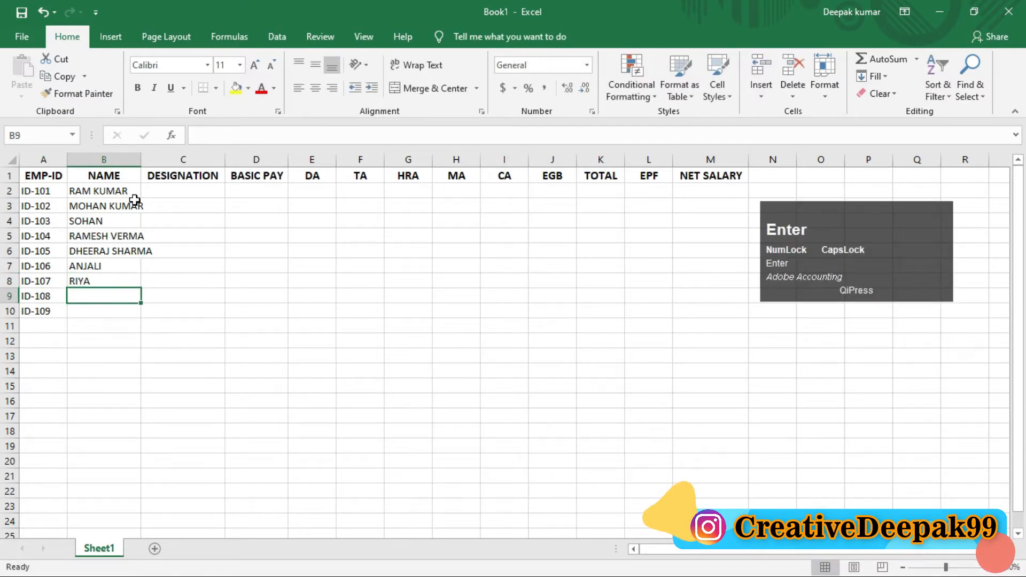
text(A)
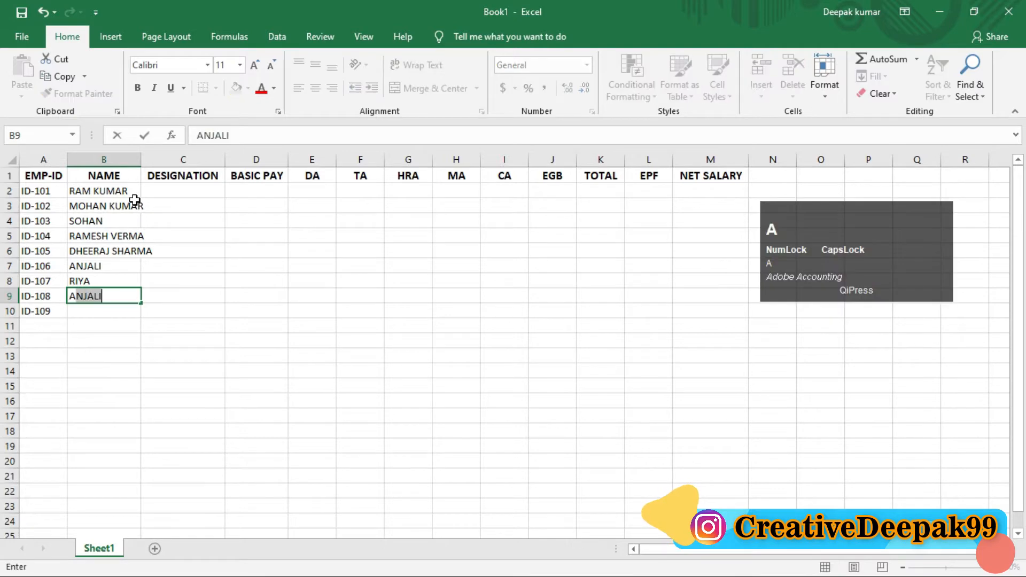
key(BackSpace)
key(BackSpace)
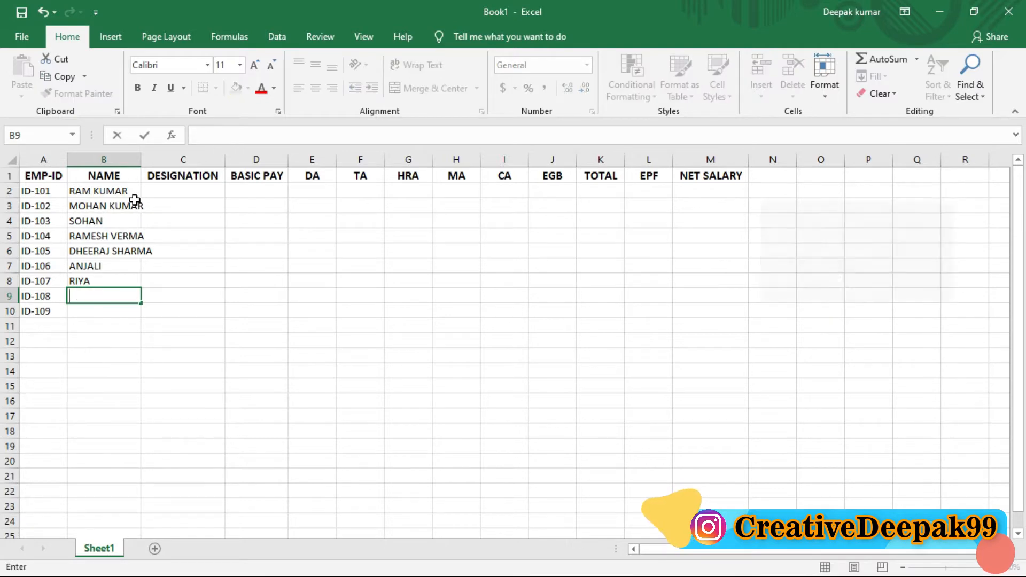
text(PANKAJ)
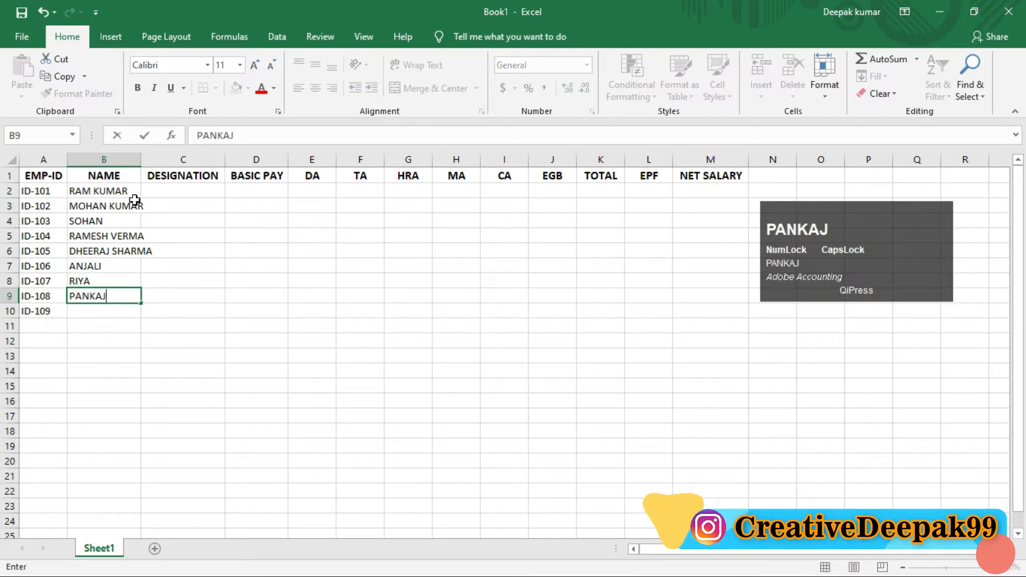
key(Return)
text(DEEPAK)
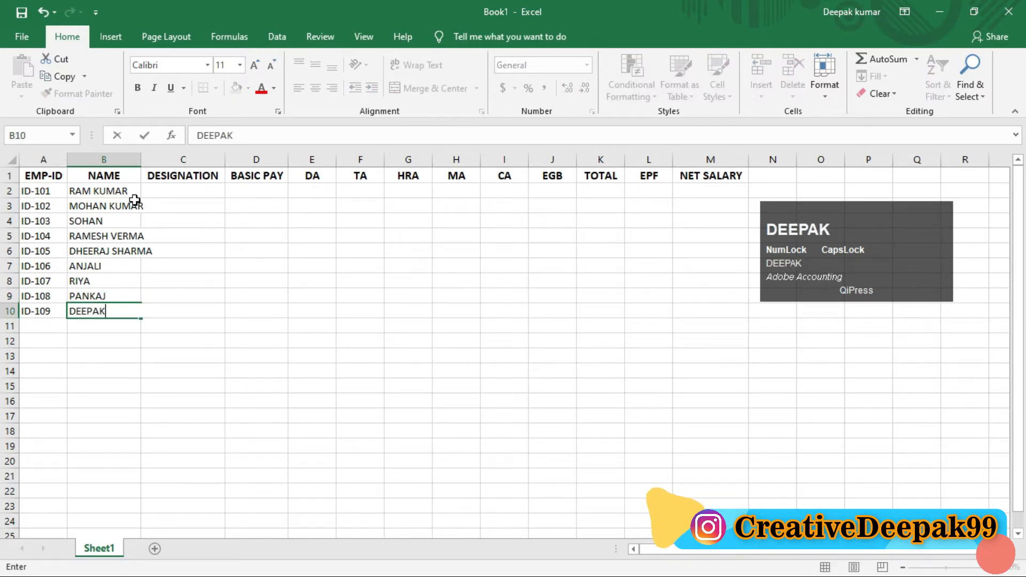
key(Return)
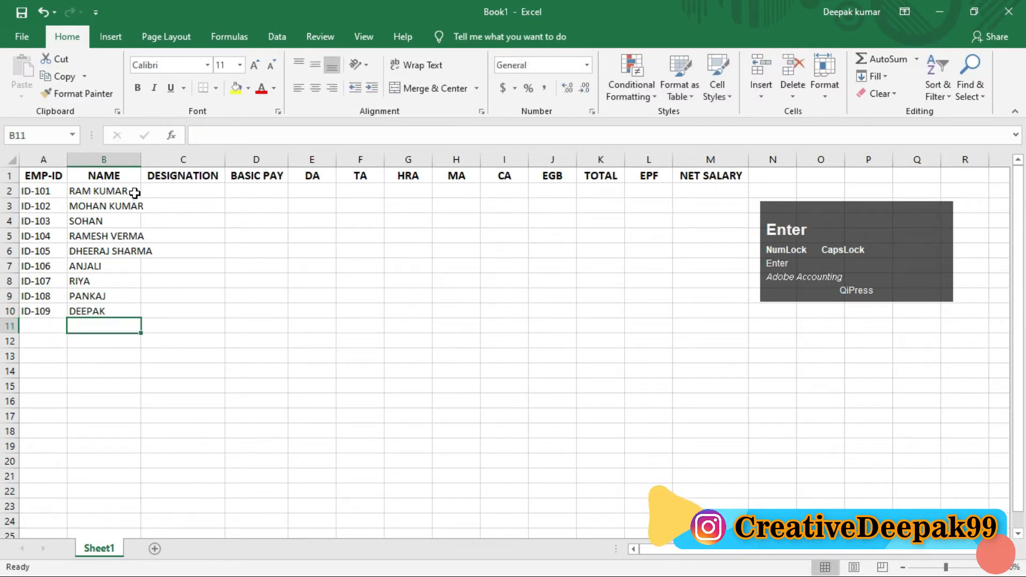
Widen column B so every employee name fits, and select cell C2 under DESIGNATION
drag(141, 159, 167, 160)
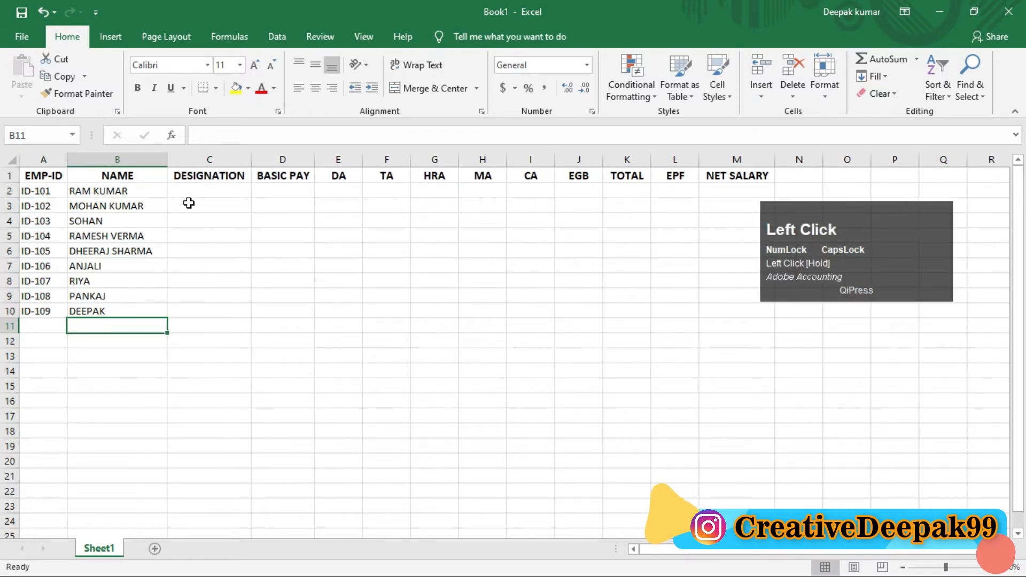
click(187, 191)
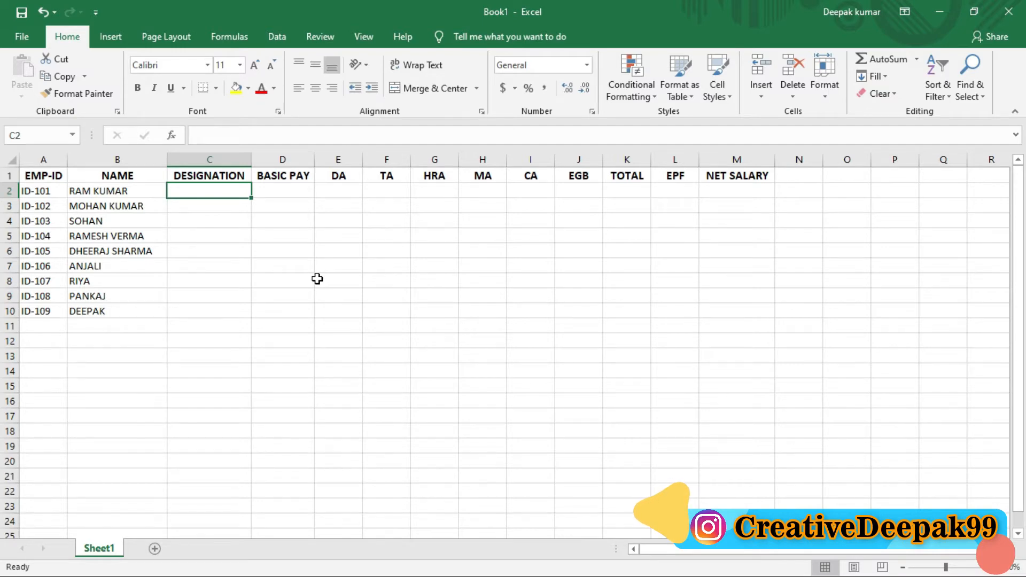
Enter ACCOUNTANT as the designation of the first two employees in cells C2 and C3
text(ACCOUNTA)
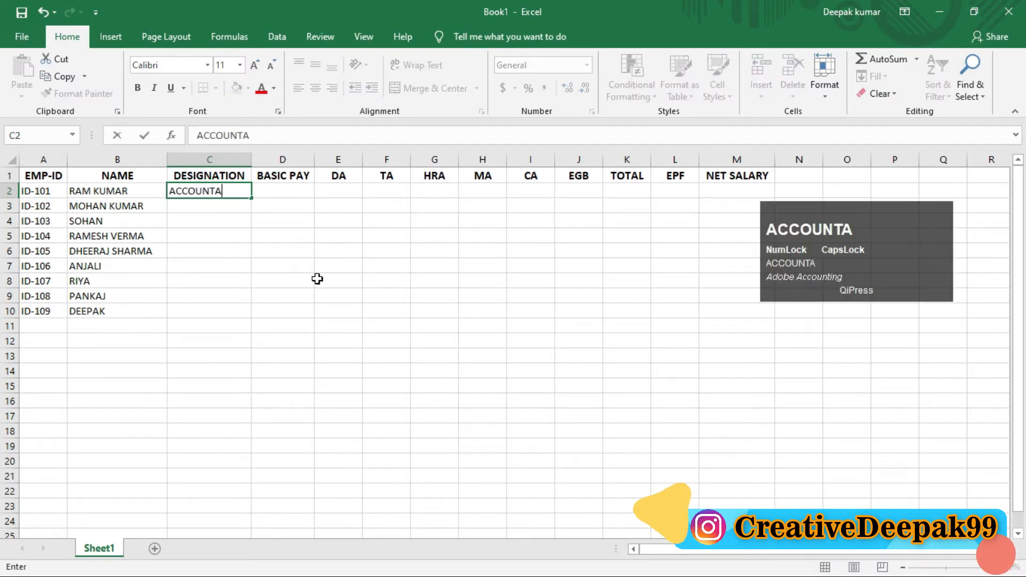
text(NT)
key(Return)
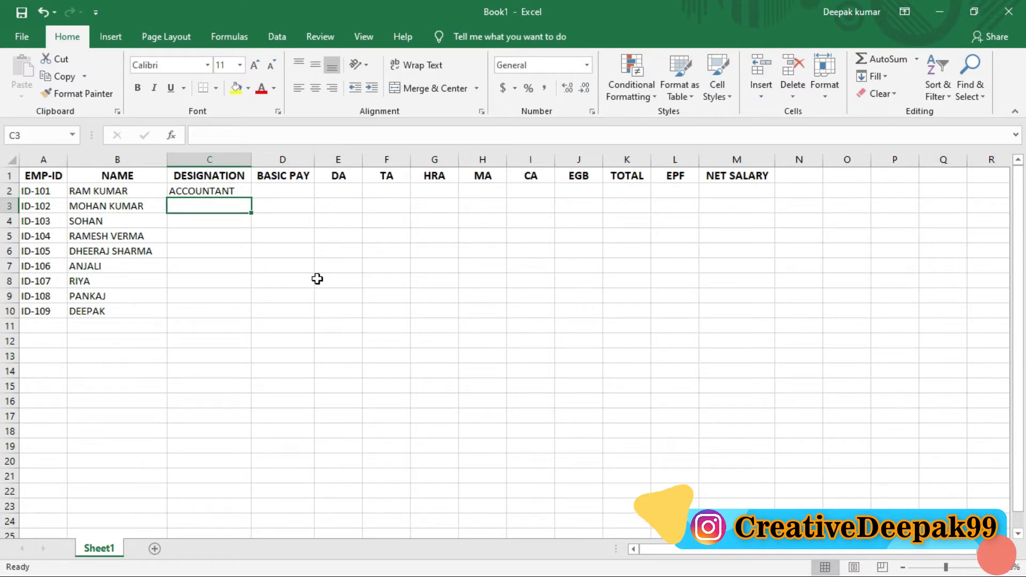
text(ACCO)
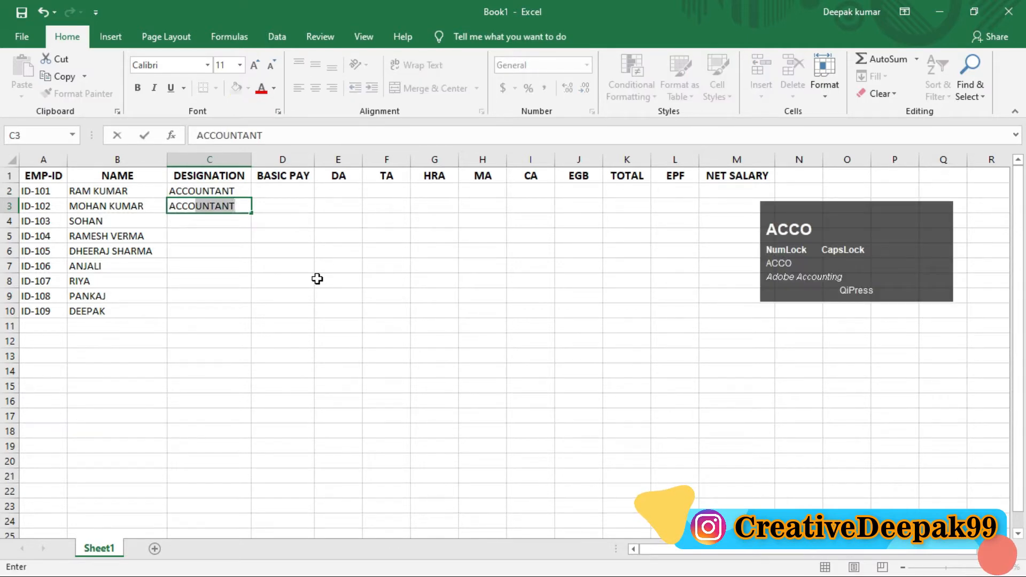
text(UNTANT)
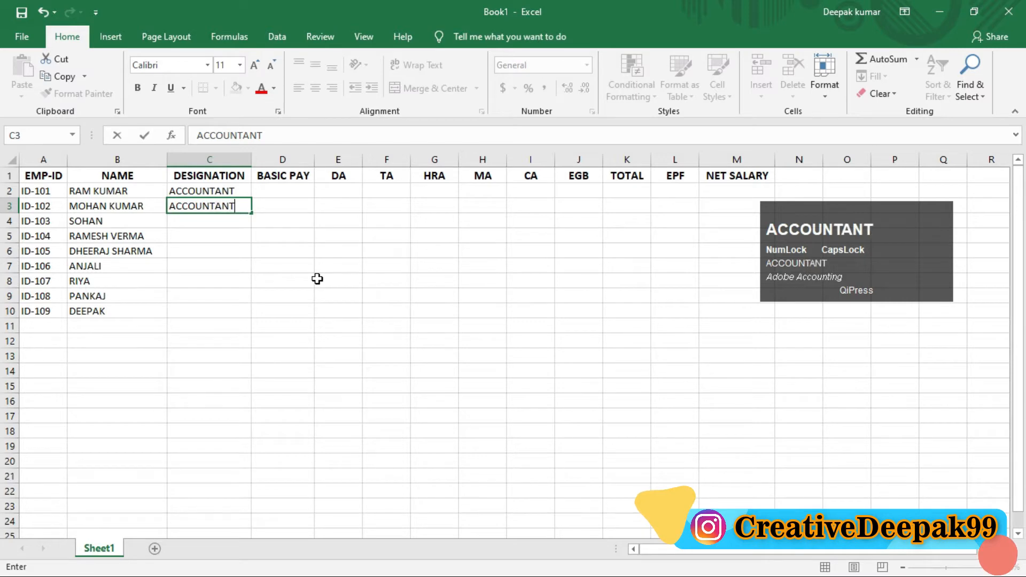
key(Return)
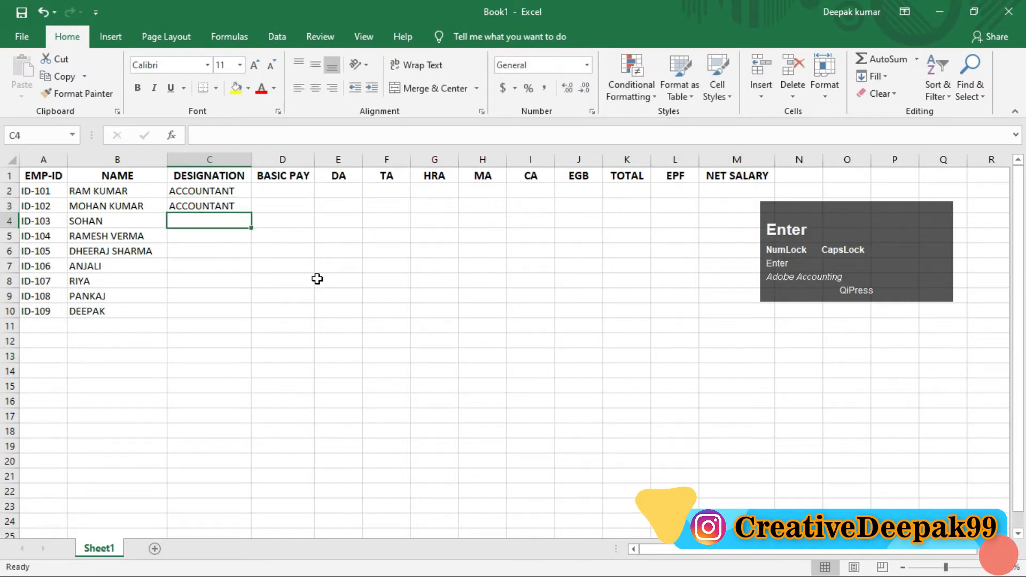
Enter TEACHER as the third employee's designation in cell C4
text(TEA)
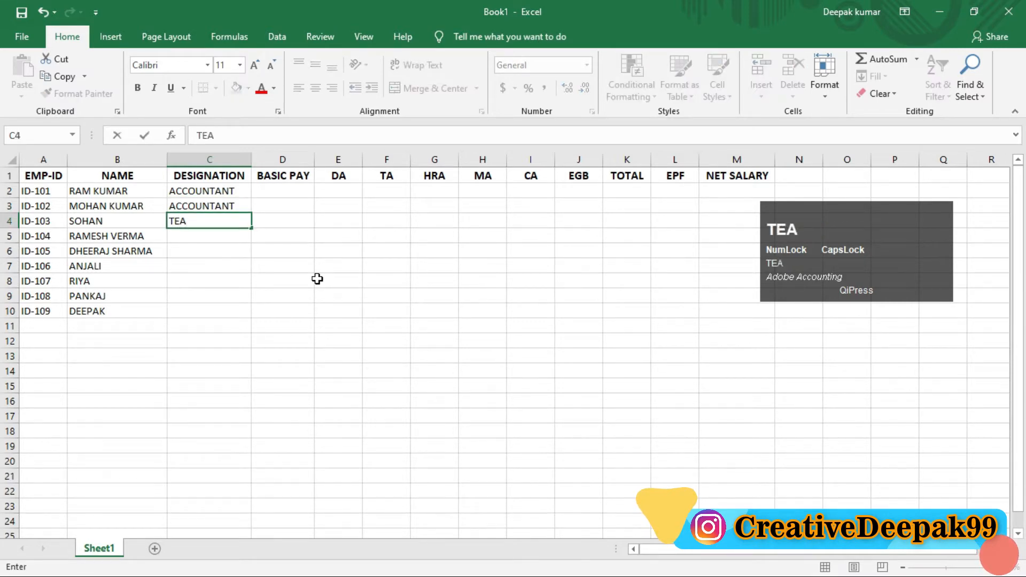
text(CHER)
key(Return)
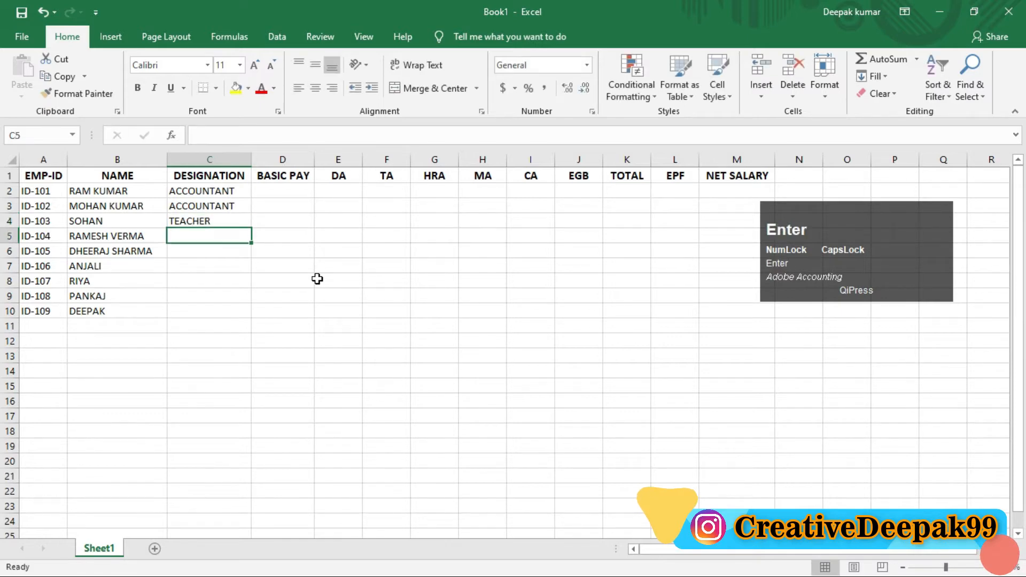
text(TEXHA)
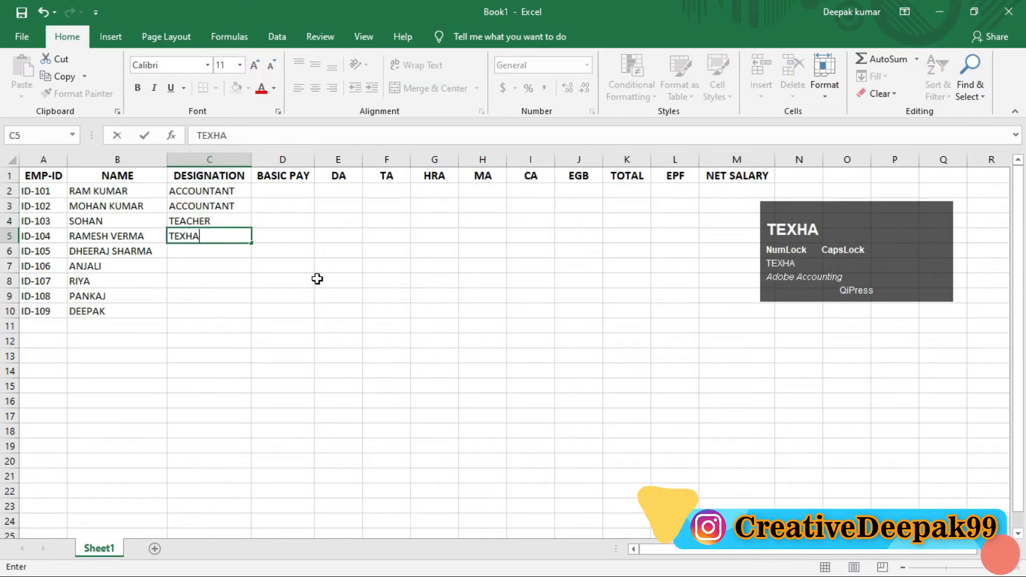
key(BackSpace)
key(BackSpace)
text(CHER)
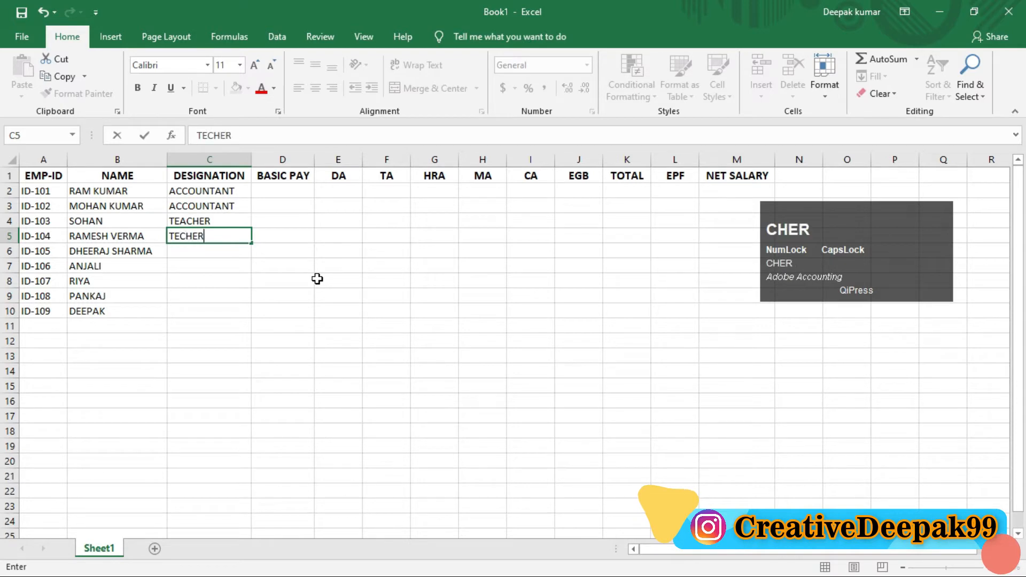
key(Return)
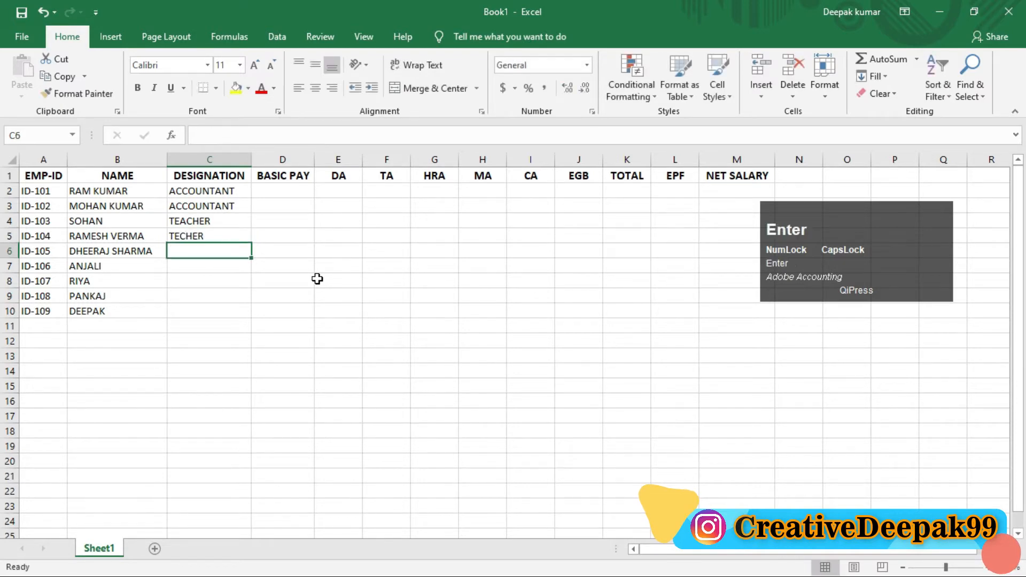
Enter TEACHER as the designation of the fourth and fifth employees in cells C5 and C6
key(Up)
text(TE)
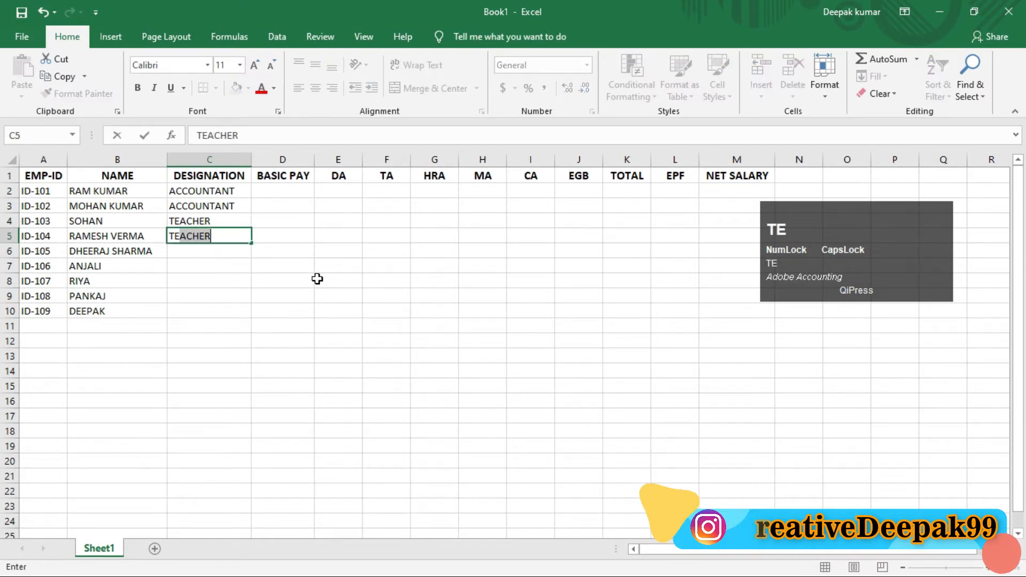
text(ACHER)
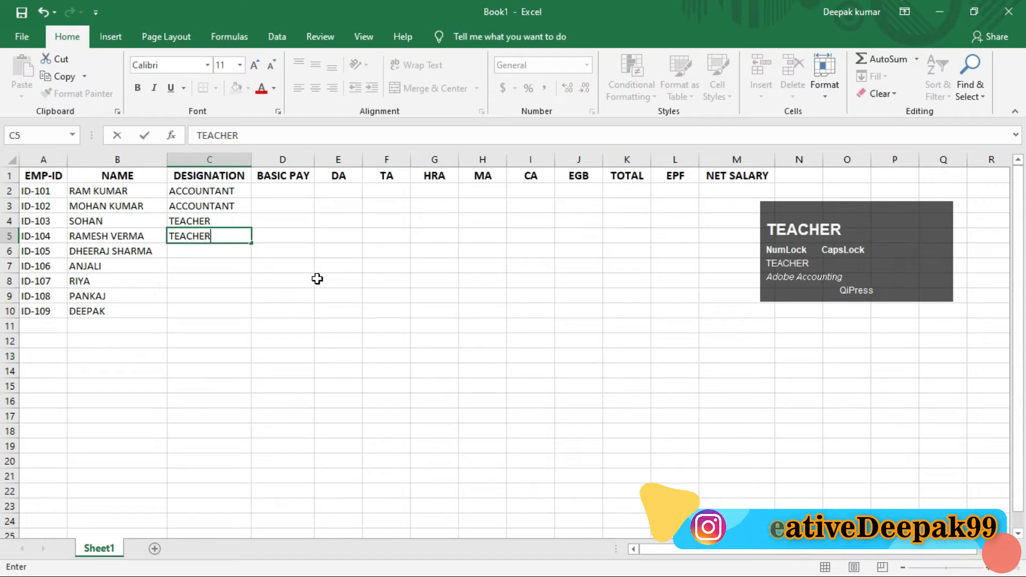
key(Return)
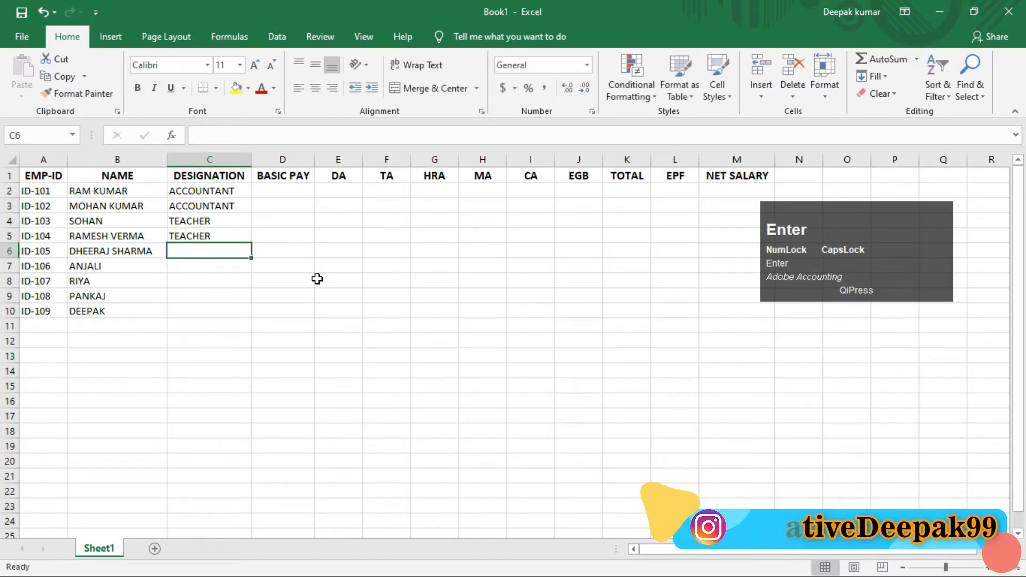
text(TEACHER)
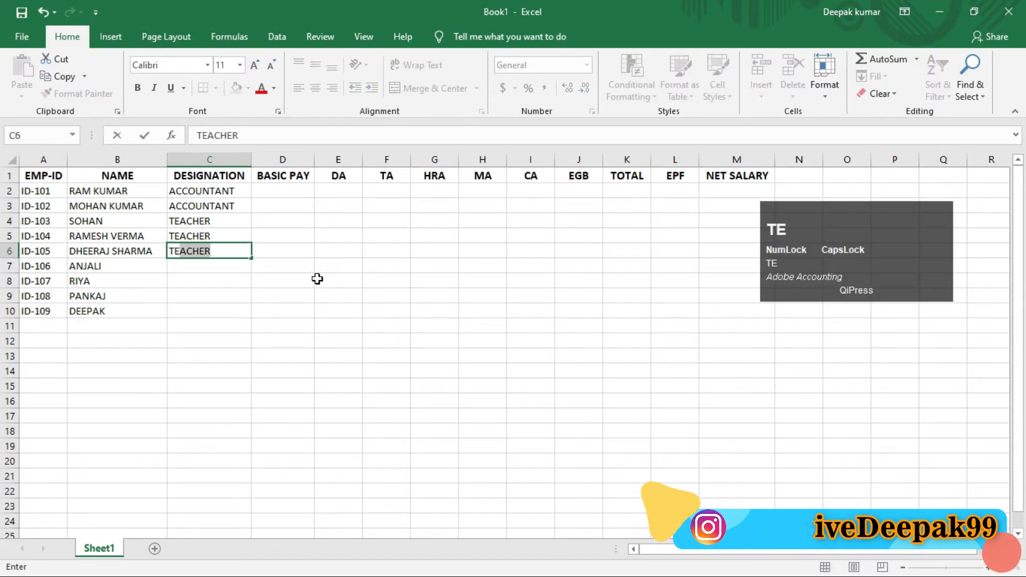
key(Return)
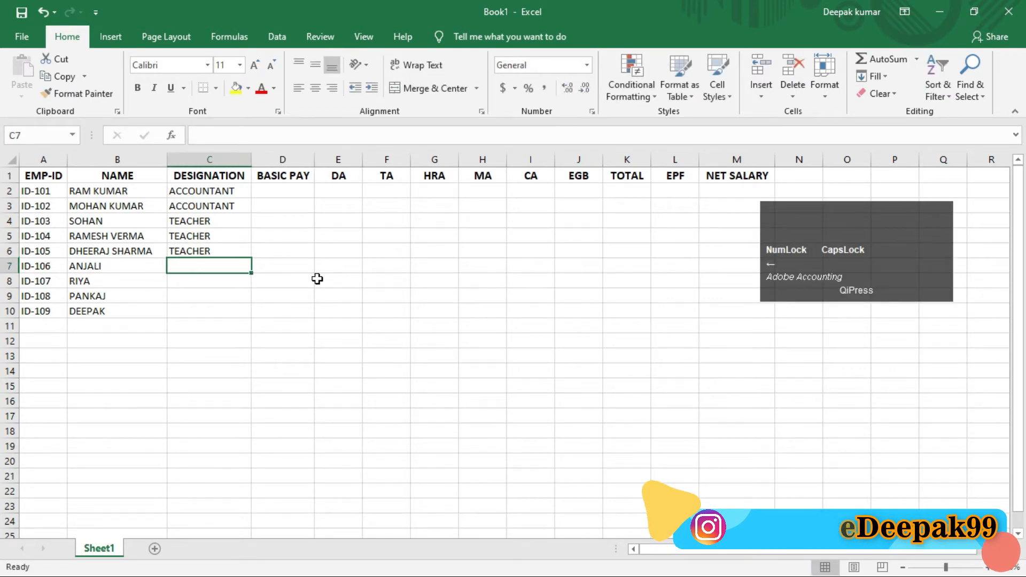
text(CON)
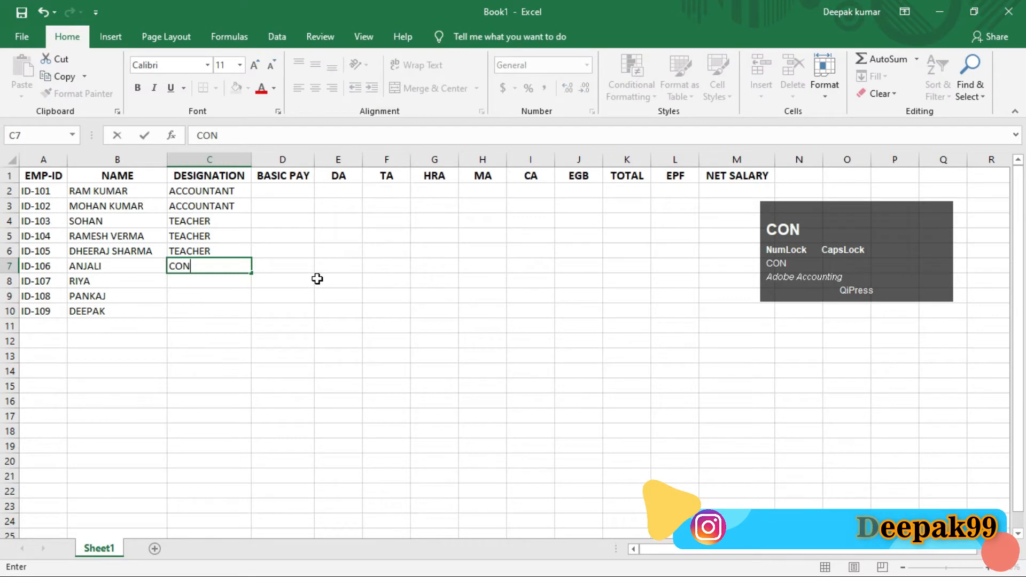
text(CILOR)
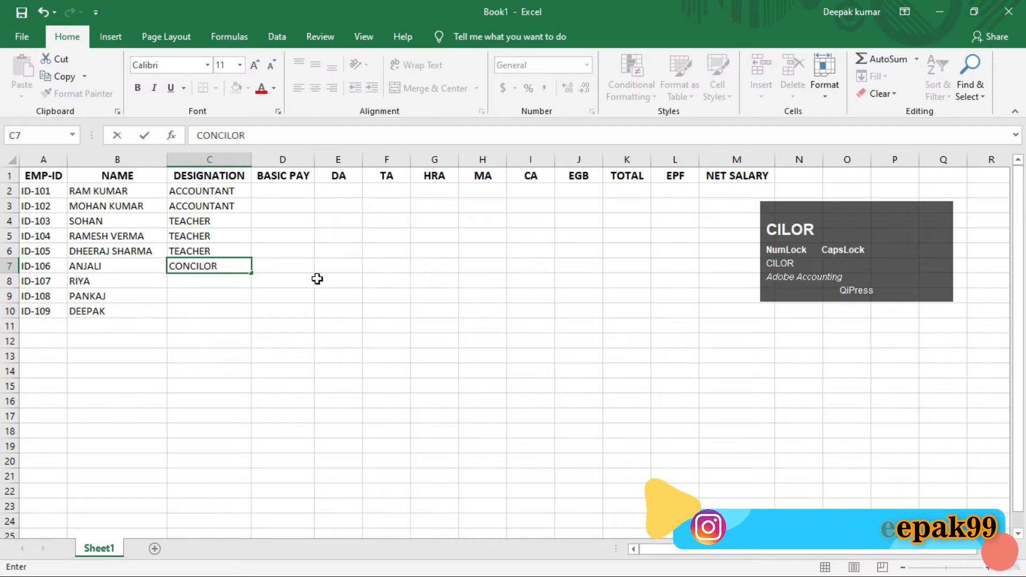
key(Return)
key(Up)
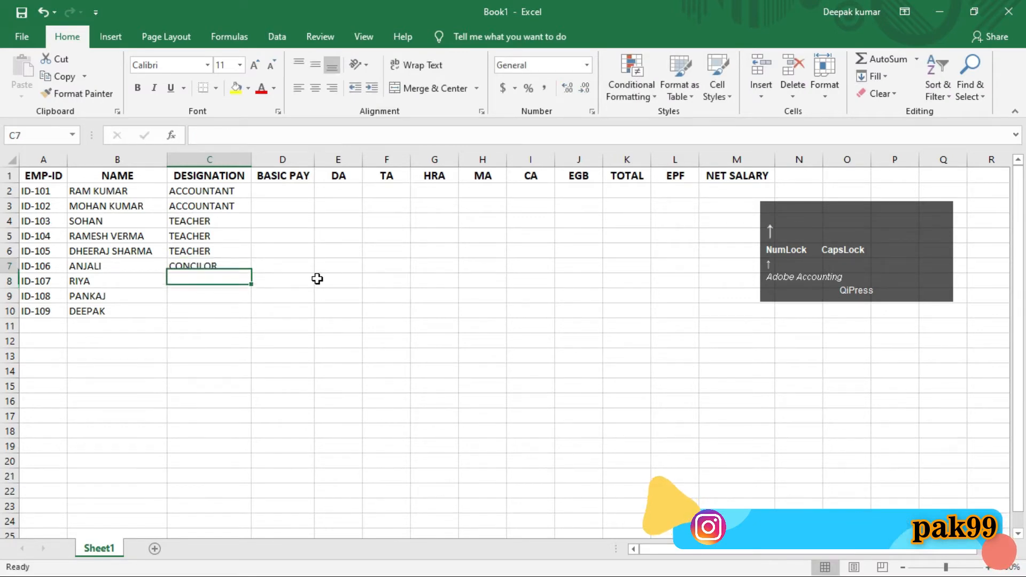
text(COUN)
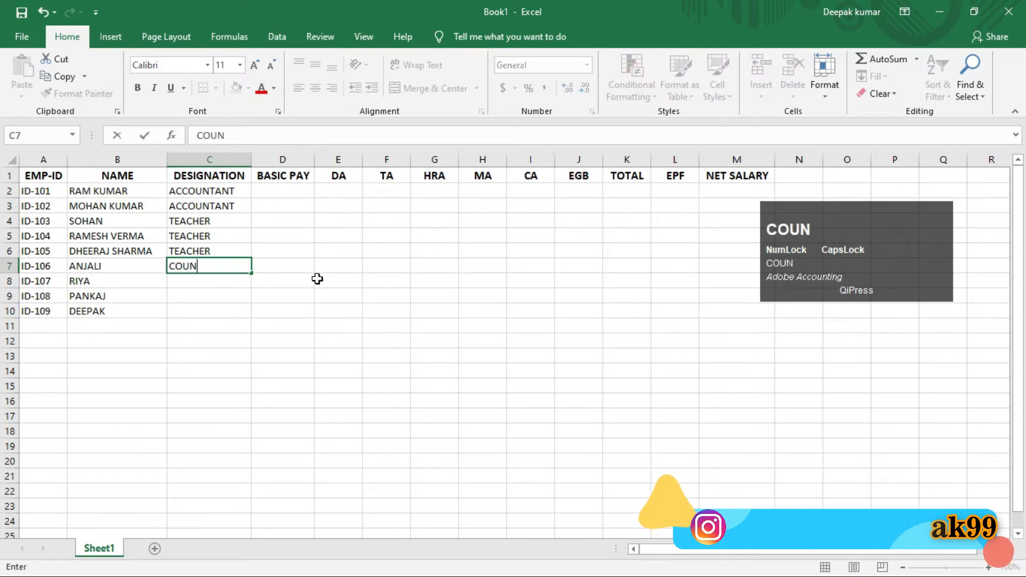
text(CILPR)
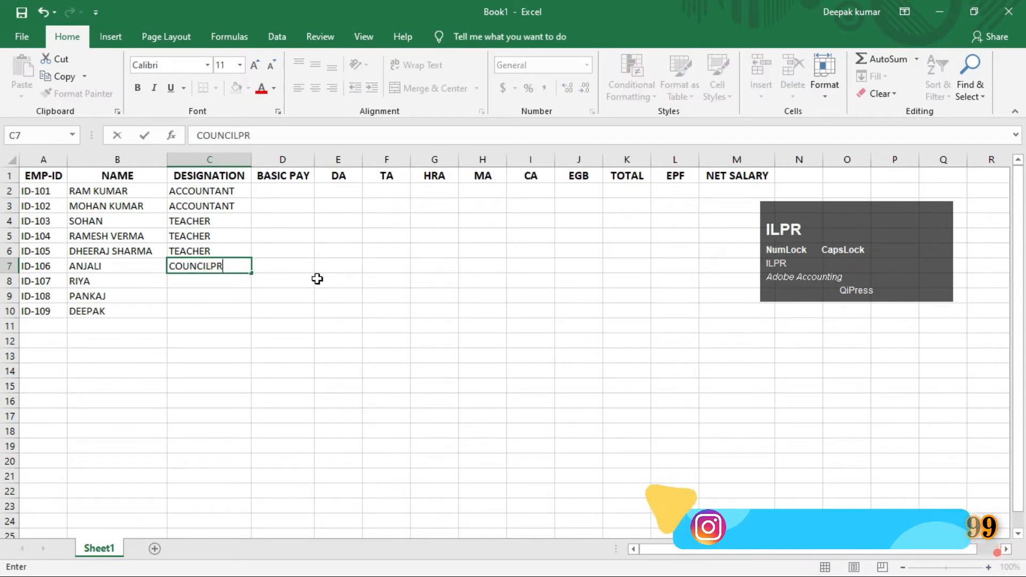
key(BackSpace)
key(BackSpace)
key(BackSpace)
key(BackSpace)
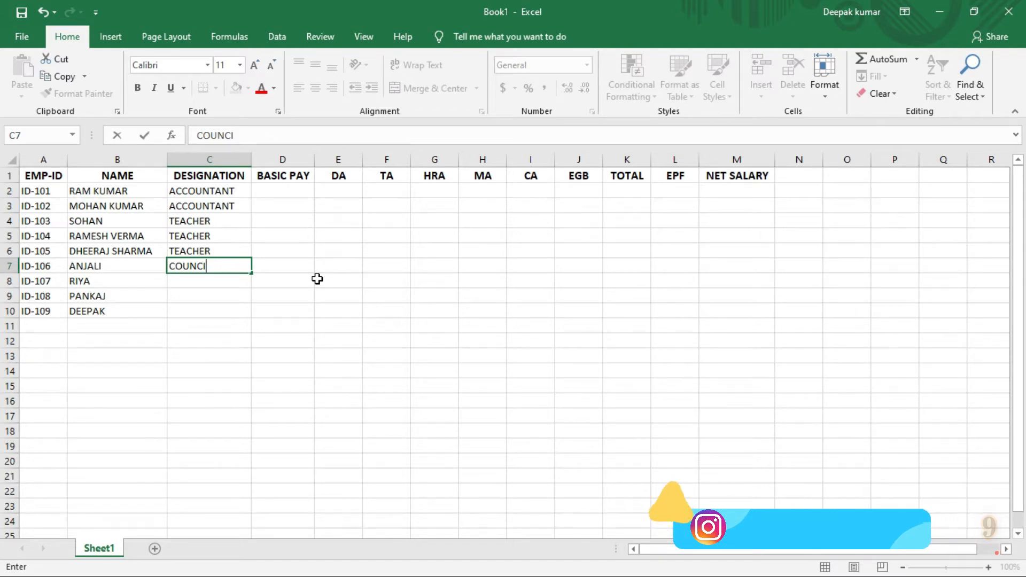
text(KOR)
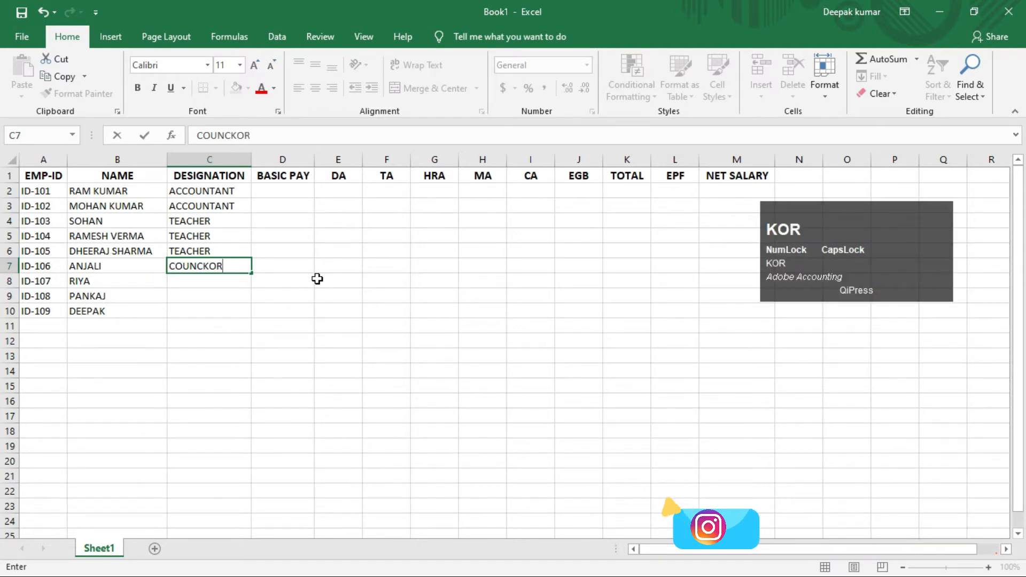
key(Return)
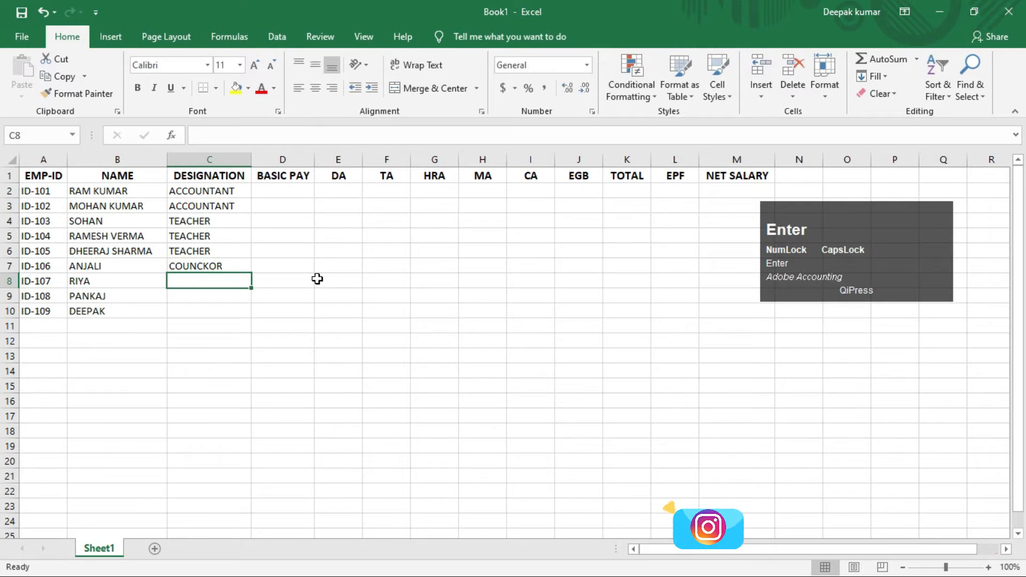
Set the sixth employee's designation in cell C7 to COUNCLOR
key(Up)
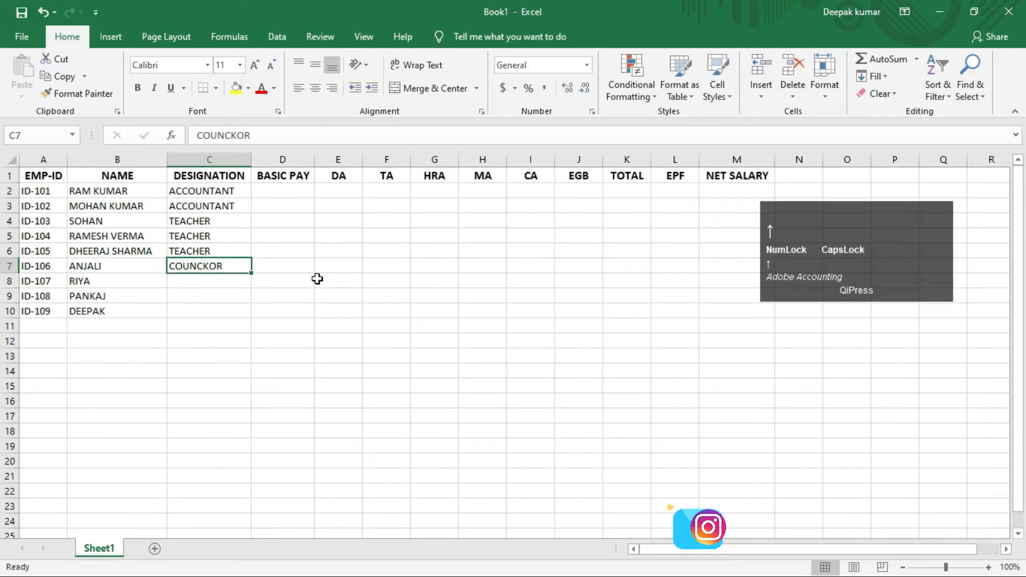
text(COUN)
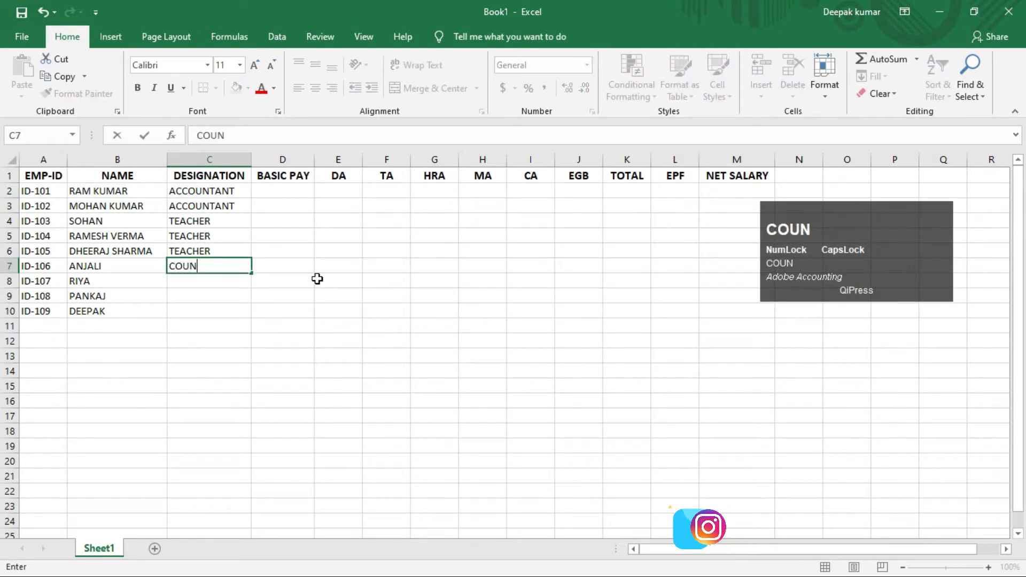
text(CLOR)
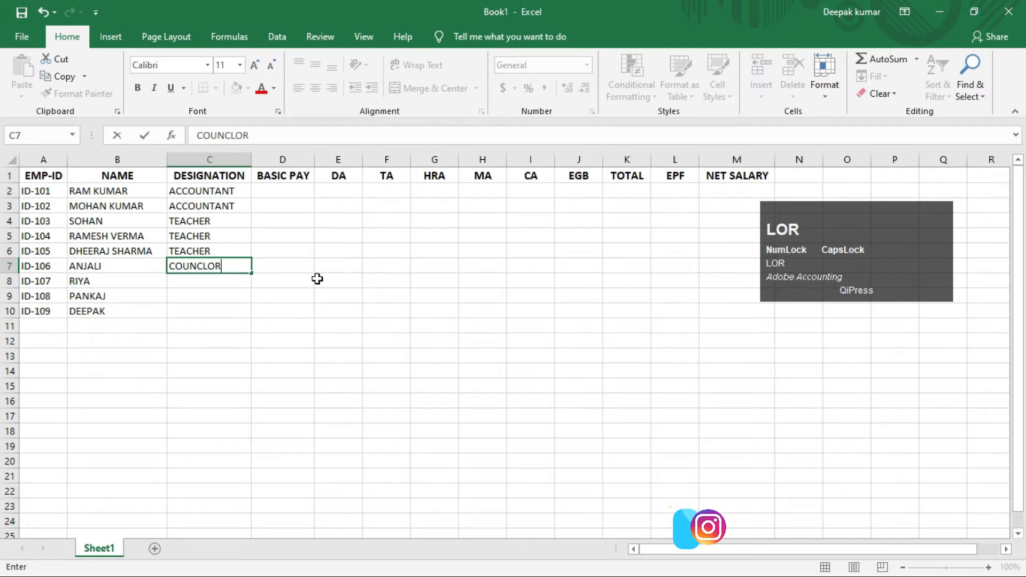
key(Return)
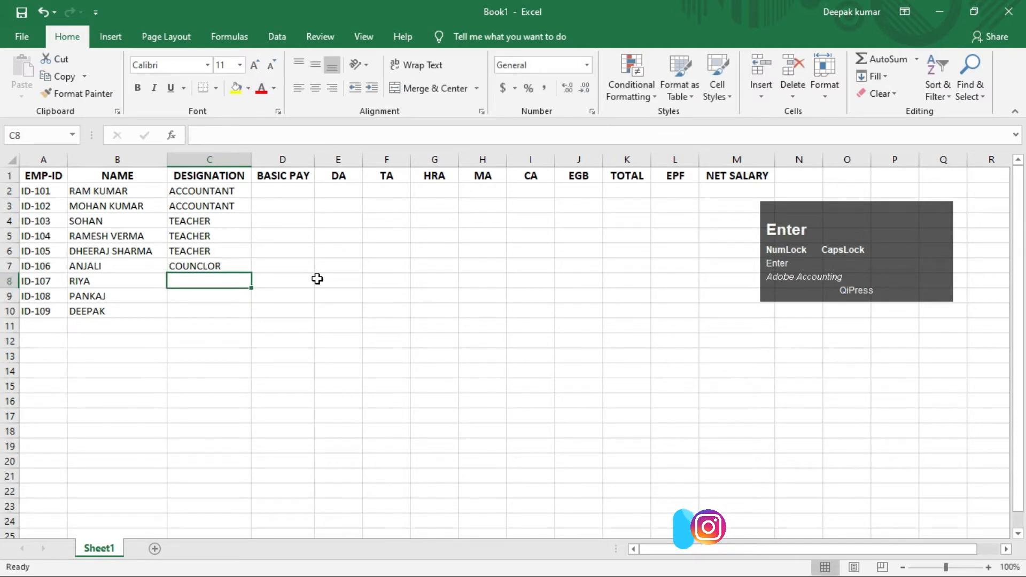
Enter RECEPCINITIONT as the seventh employee's designation in cell C8
text(RECE)
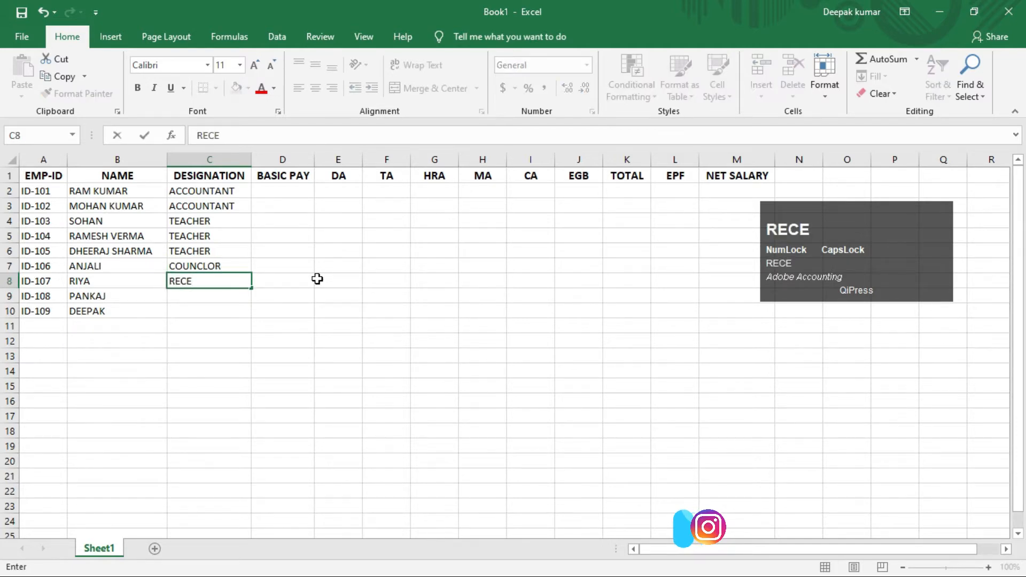
text(P)
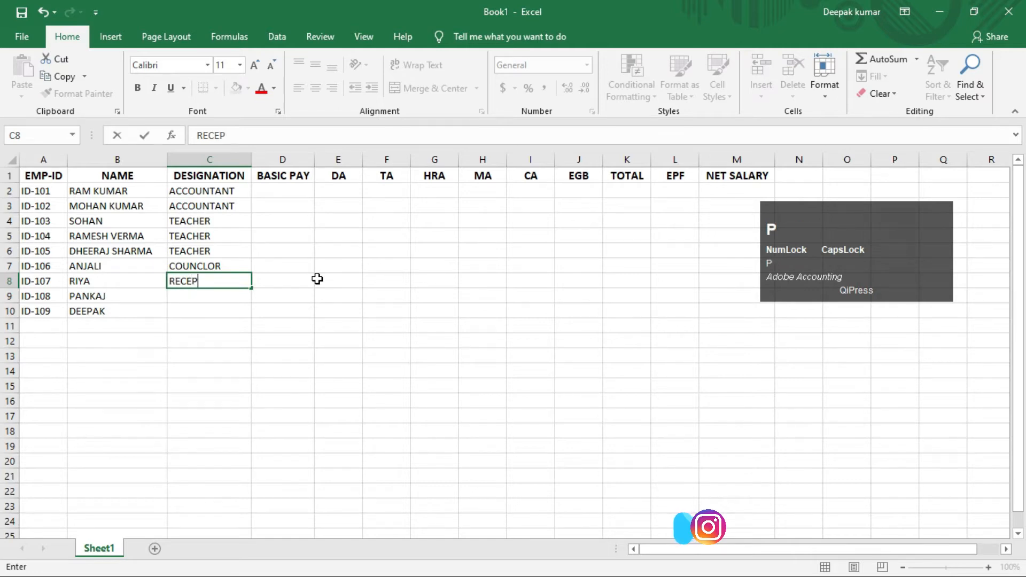
text(CI)
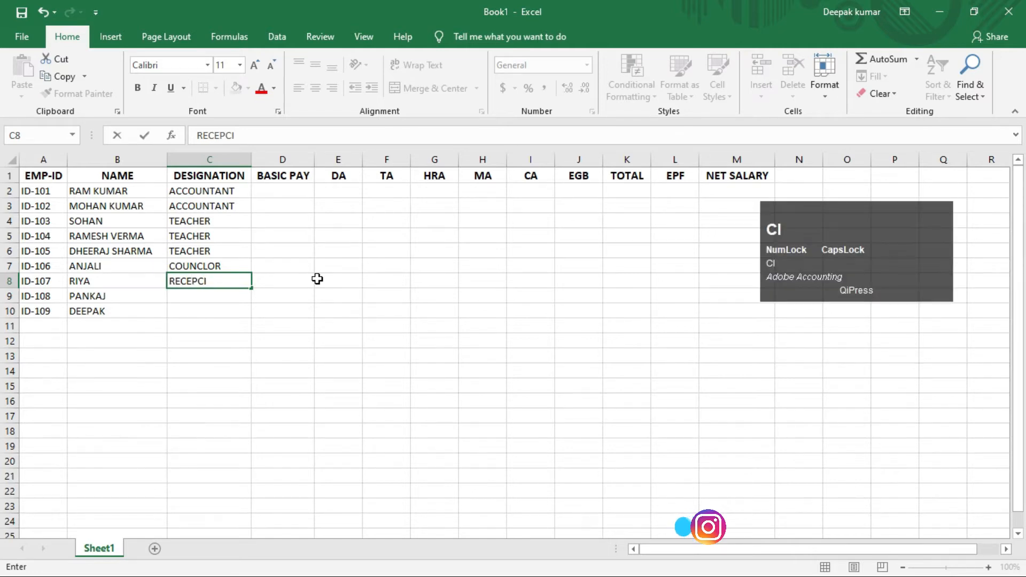
text(NI)
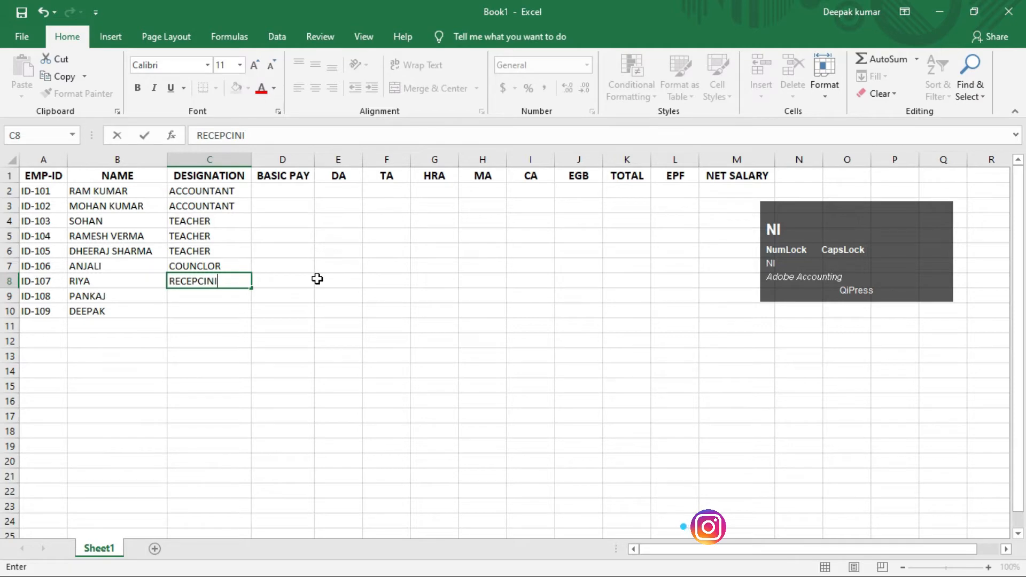
text(TIONT)
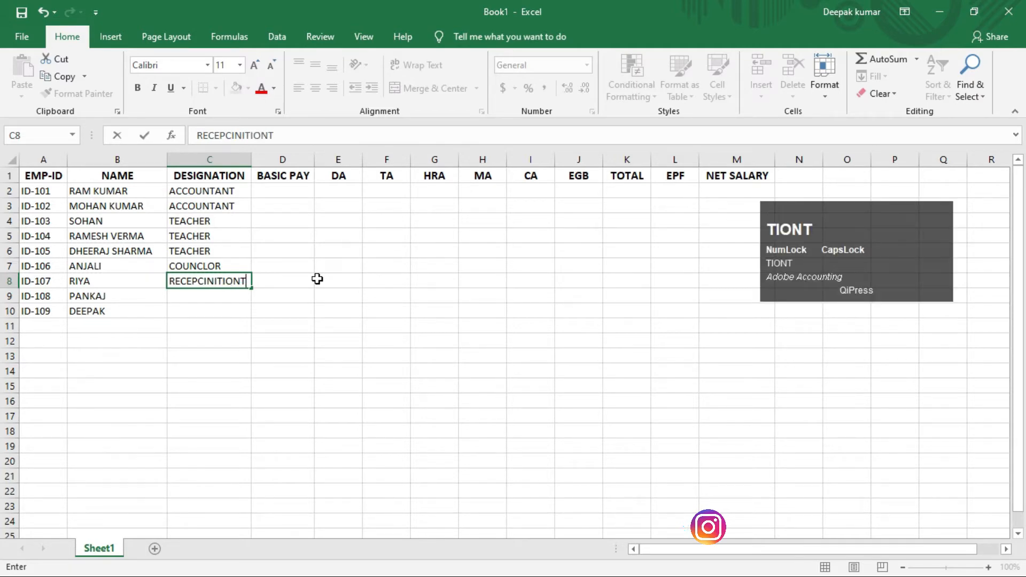
key(Return)
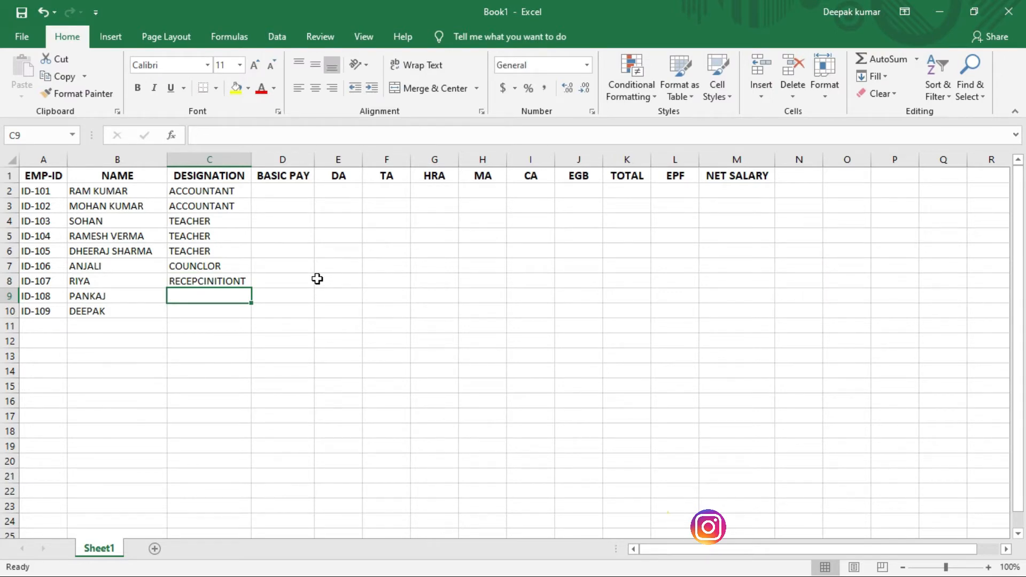
Enter STAFF as the eighth employee's designation in cell C9
text(STAP)
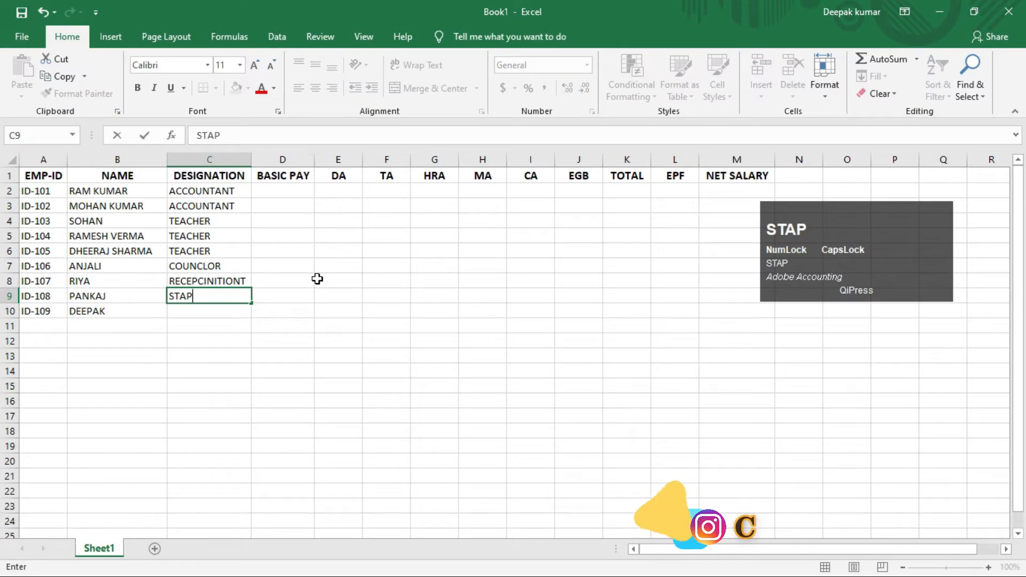
key(BackSpace)
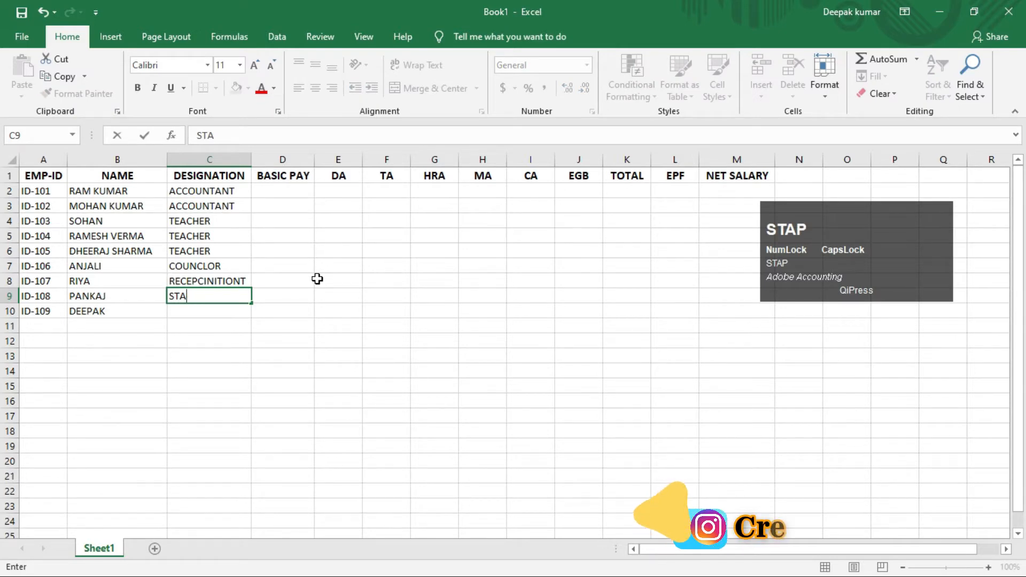
text(FF)
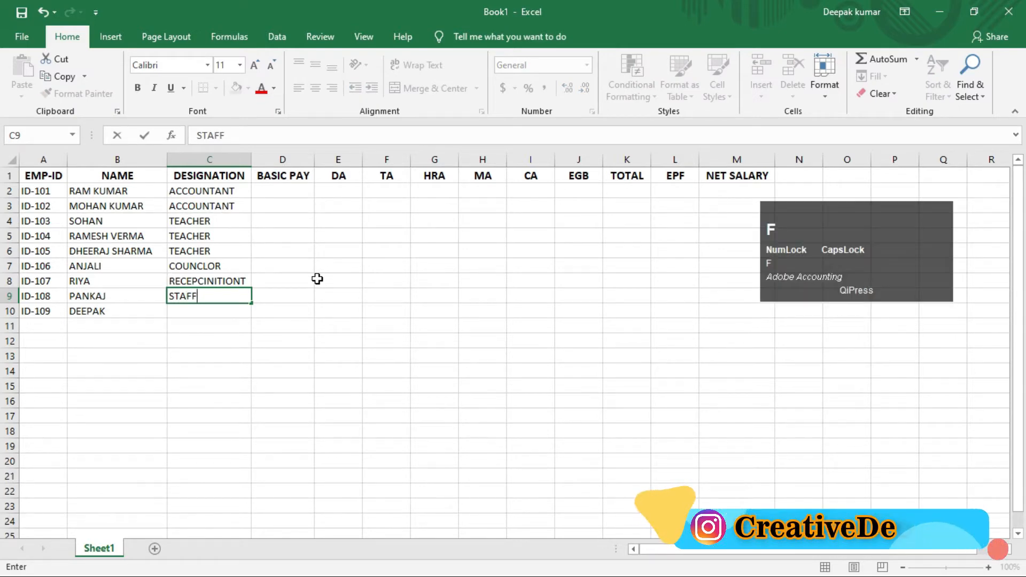
key(Return)
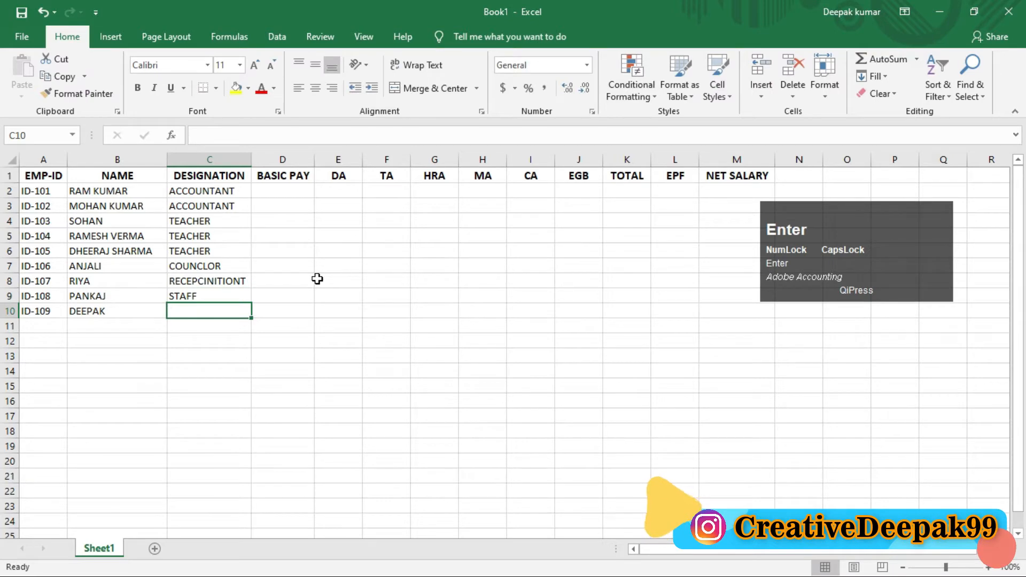
Enter PRINCIPLE as the ninth employee's designation in cell C10 and slightly widen the DESIGNATION column
text(PR)
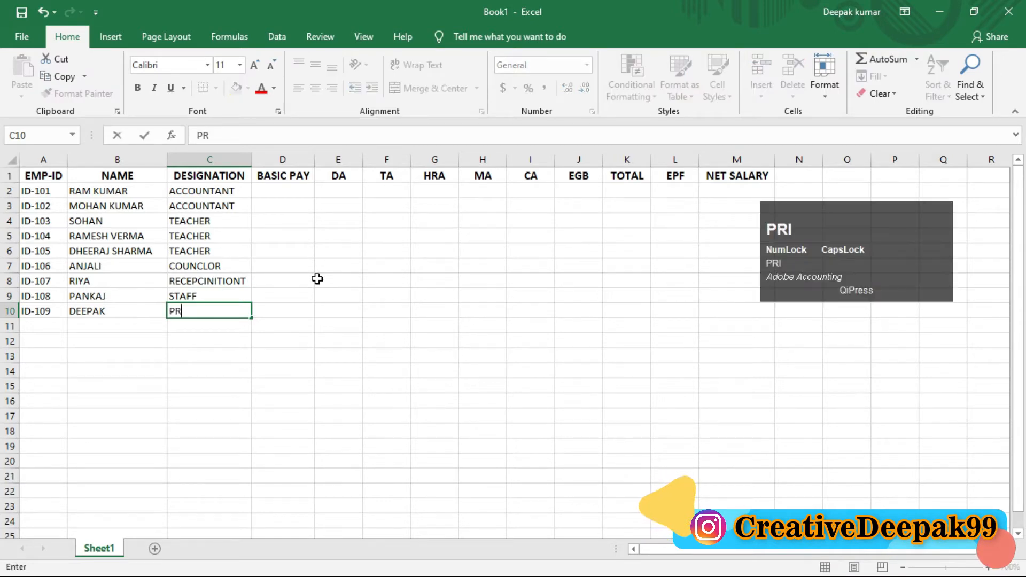
text(INCI)
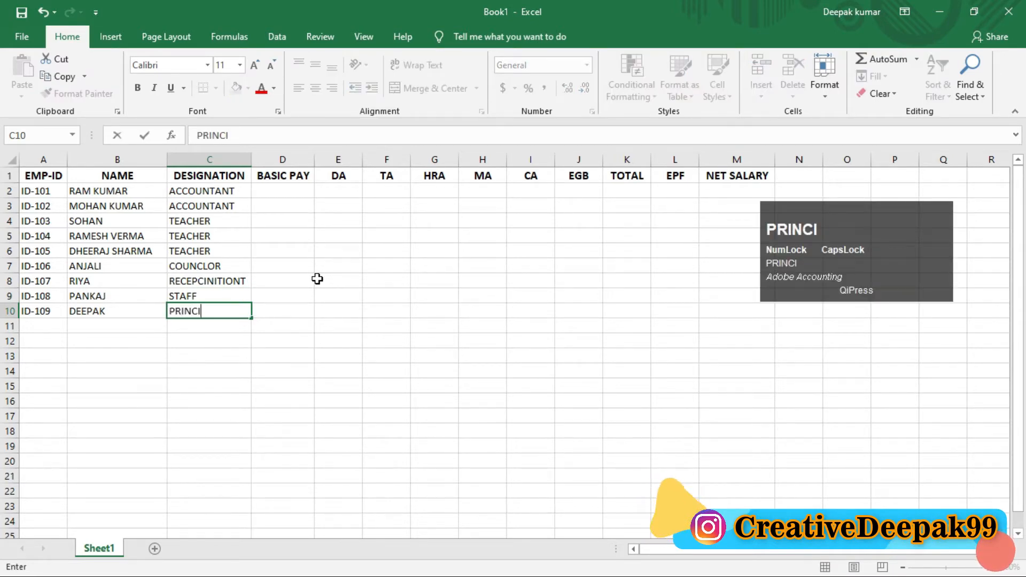
text(PLE)
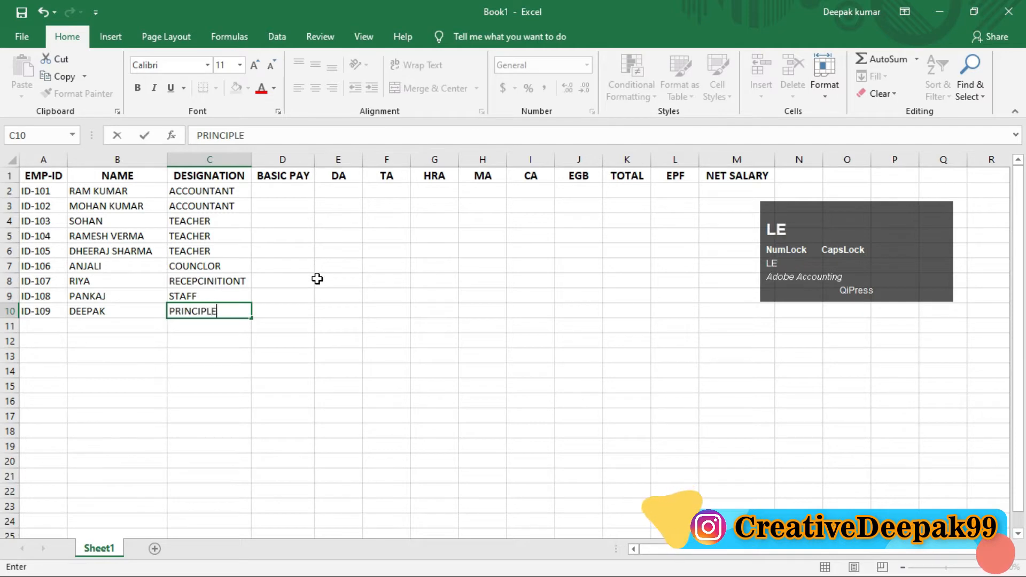
key(Return)
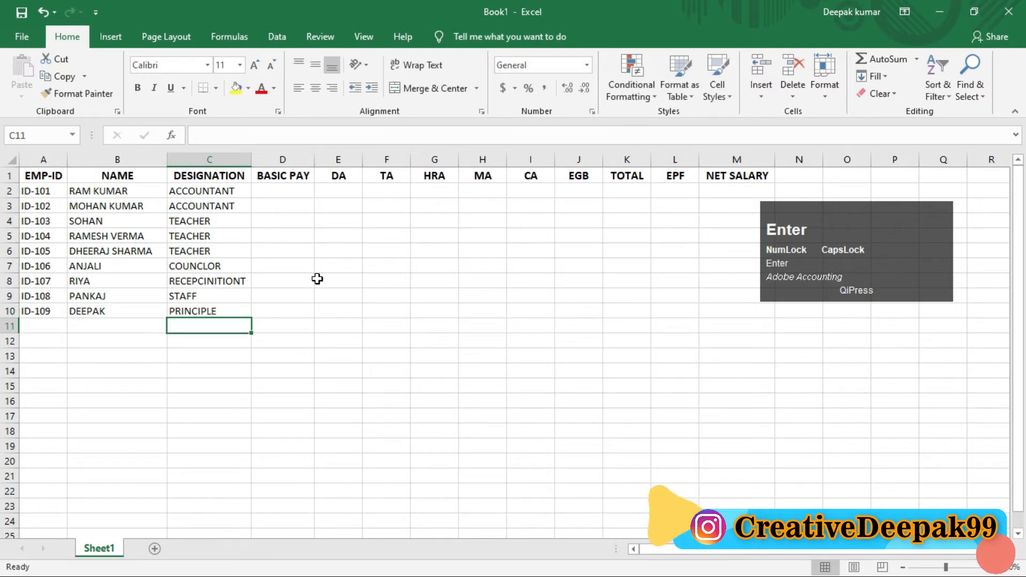
click(216, 295)
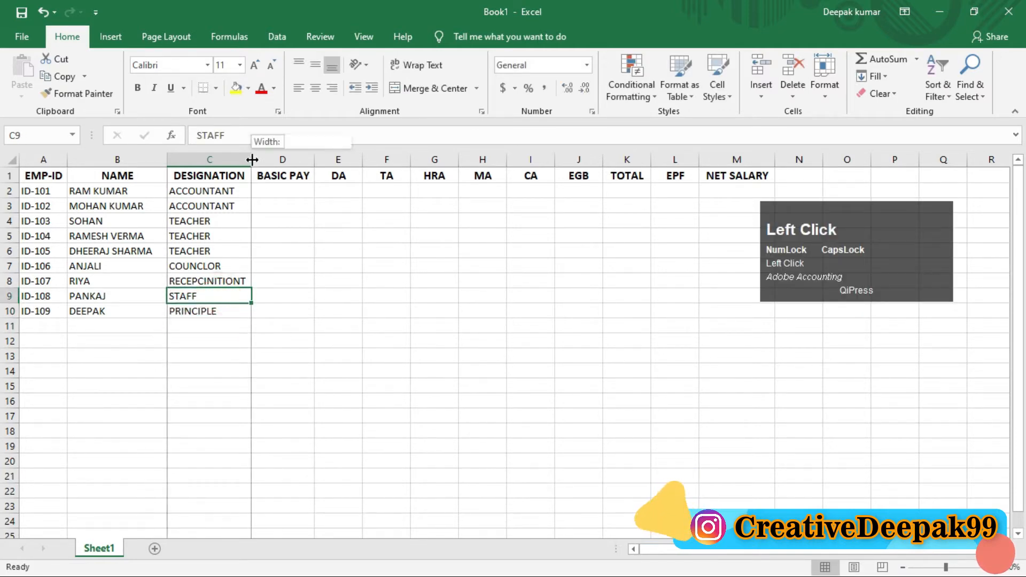
drag(251, 159, 258, 160)
Enter basic pay of 16000 and 18000 for the two accountants in cells D2 and D3
click(289, 190)
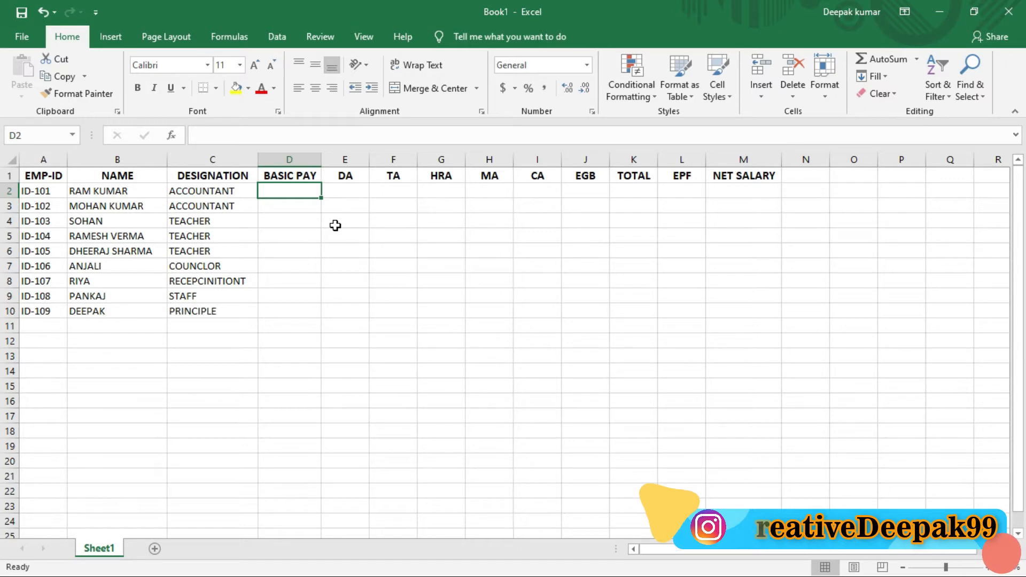
text(16000)
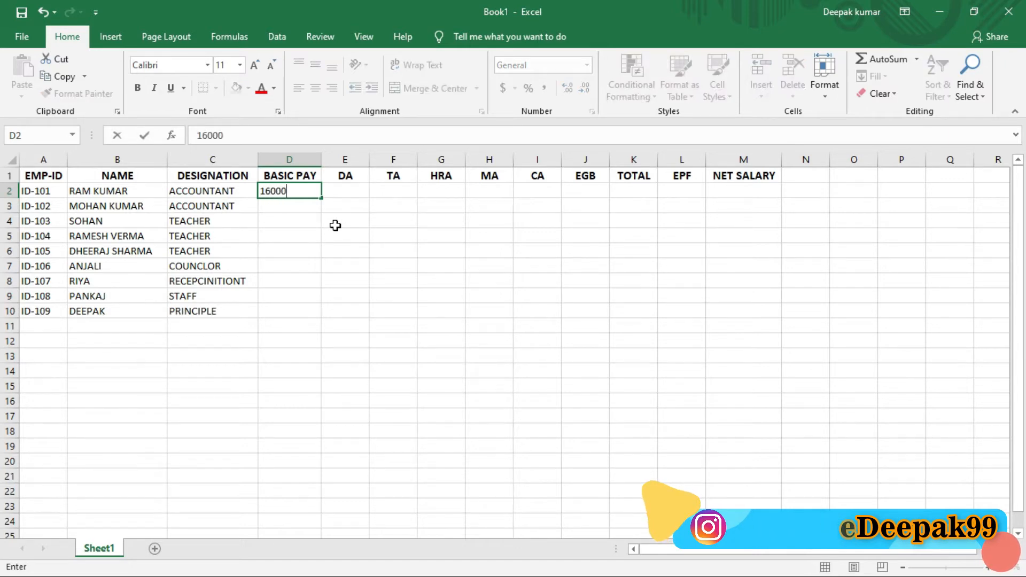
key(Return)
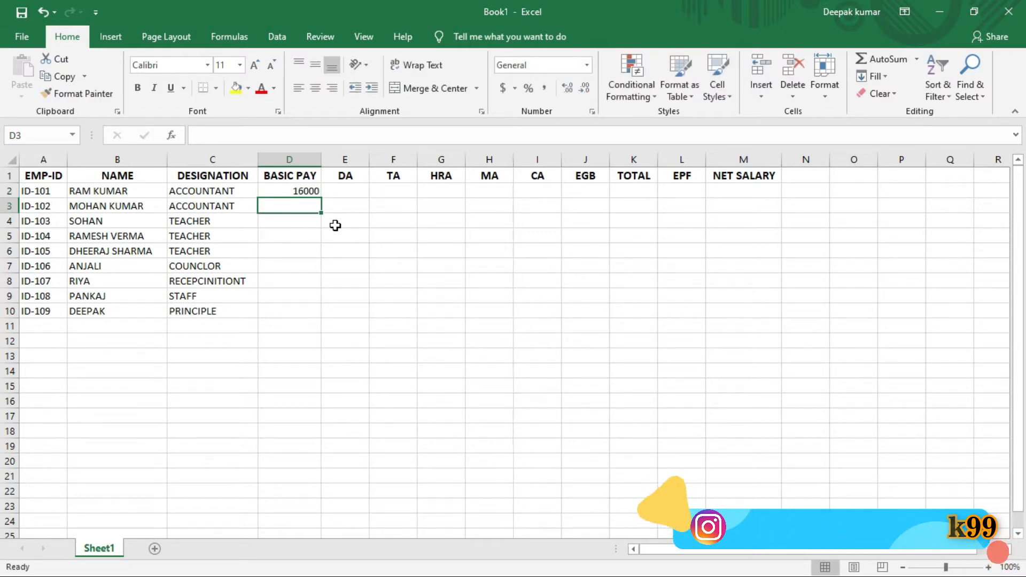
text(18000)
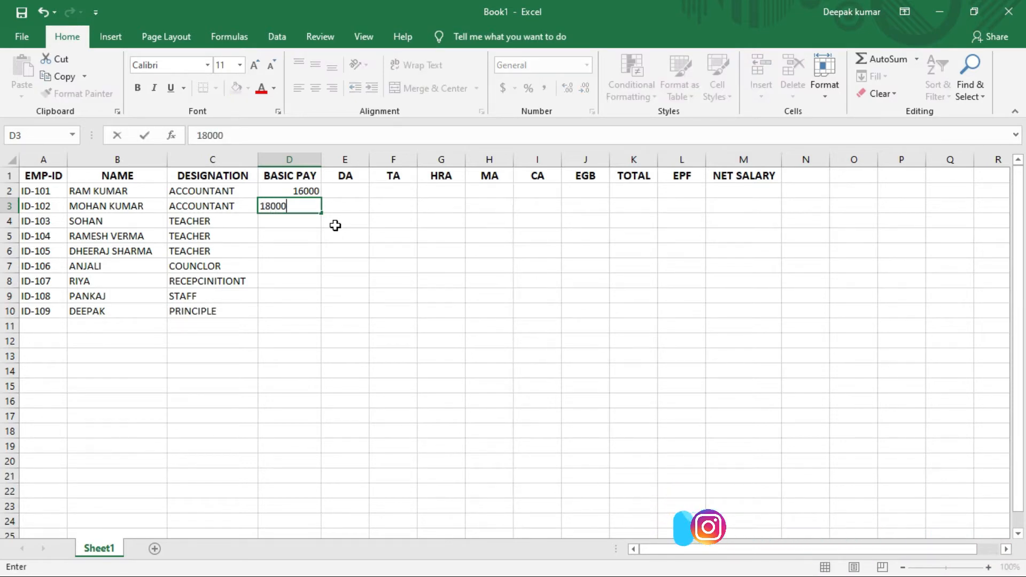
key(Return)
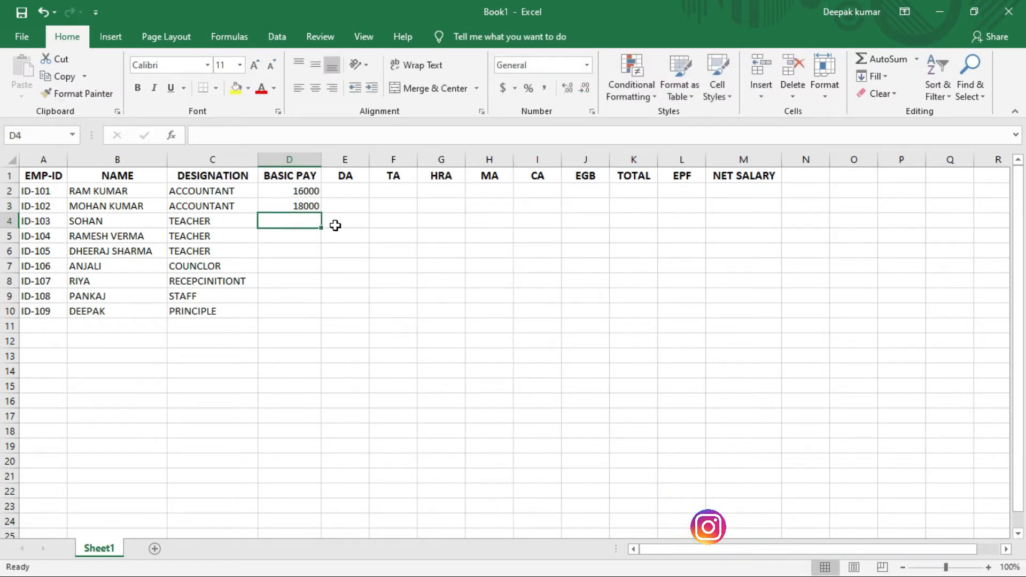
Enter basic pay of 14000, 15000 and 15500 for the three teachers in cells D4 to D6
text(14000)
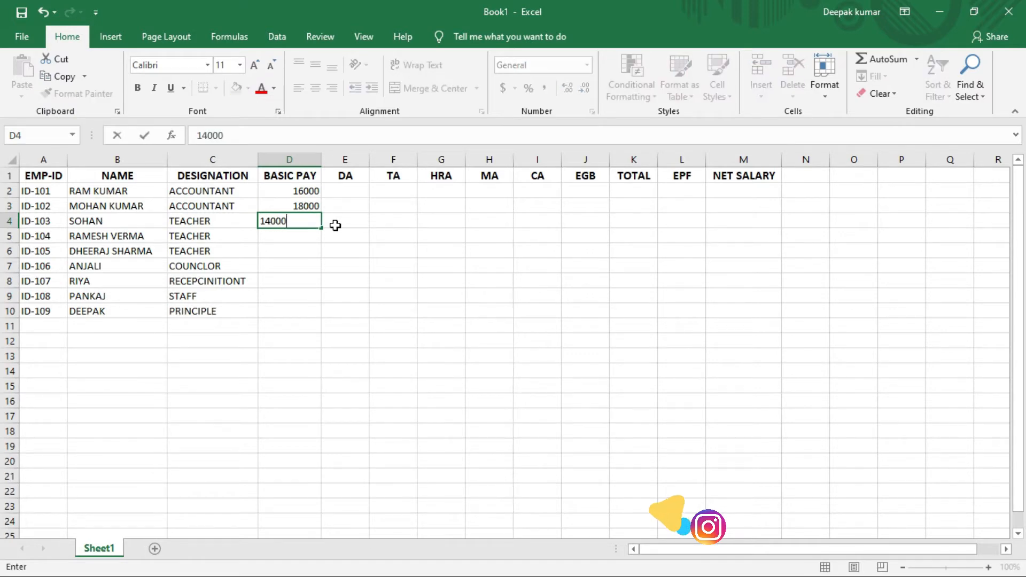
key(Return)
text(15000)
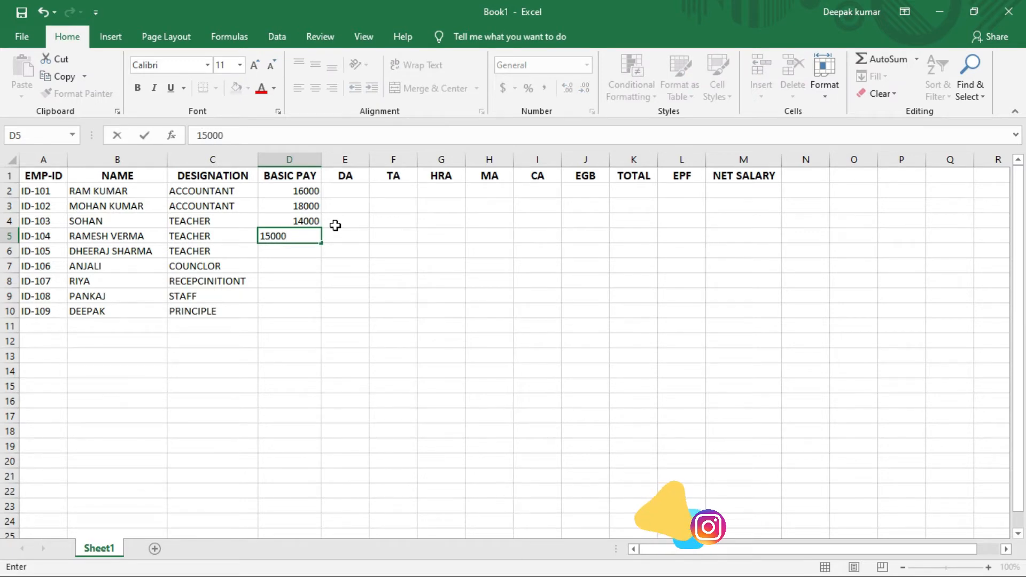
key(Return)
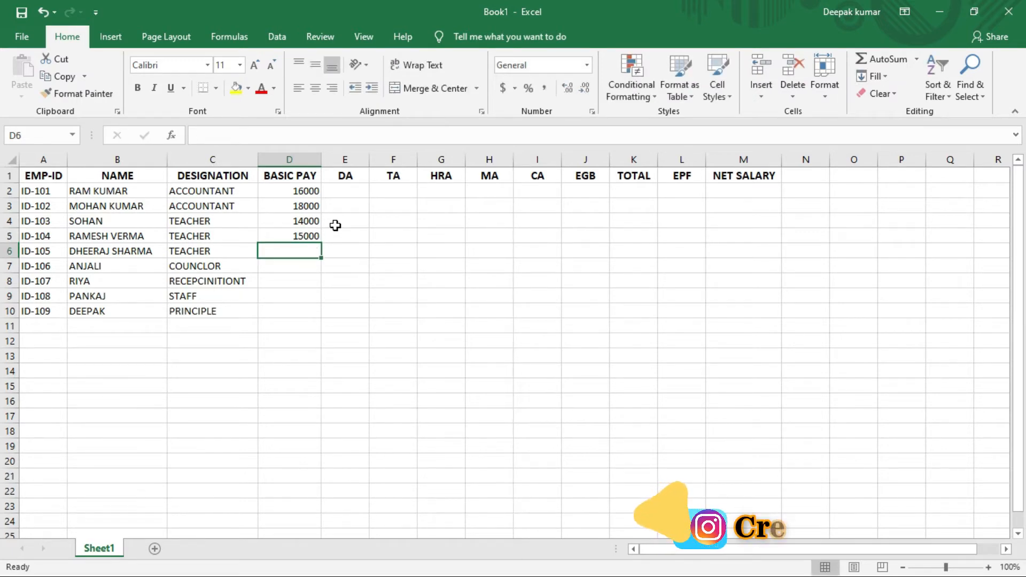
text(15500)
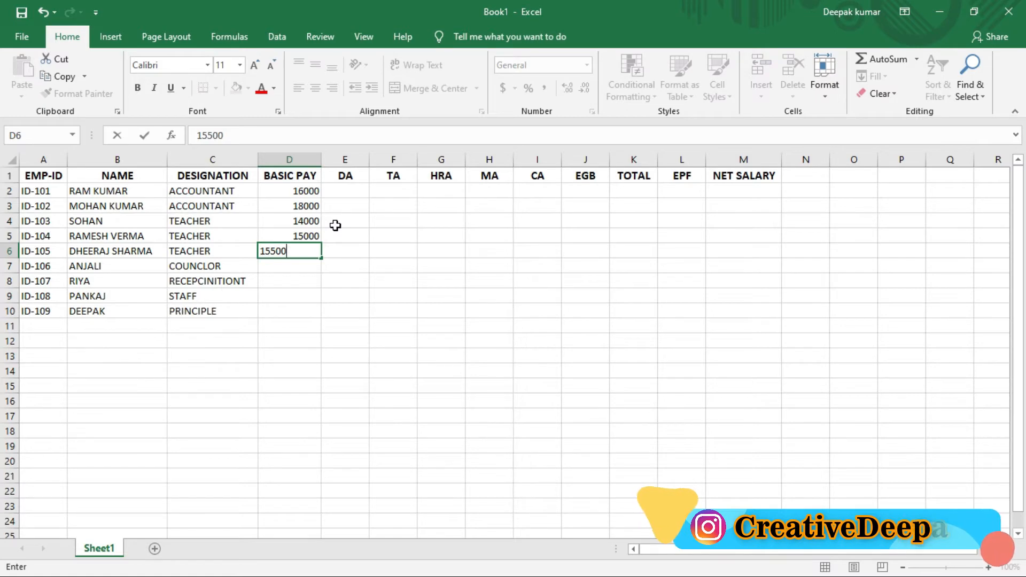
key(Return)
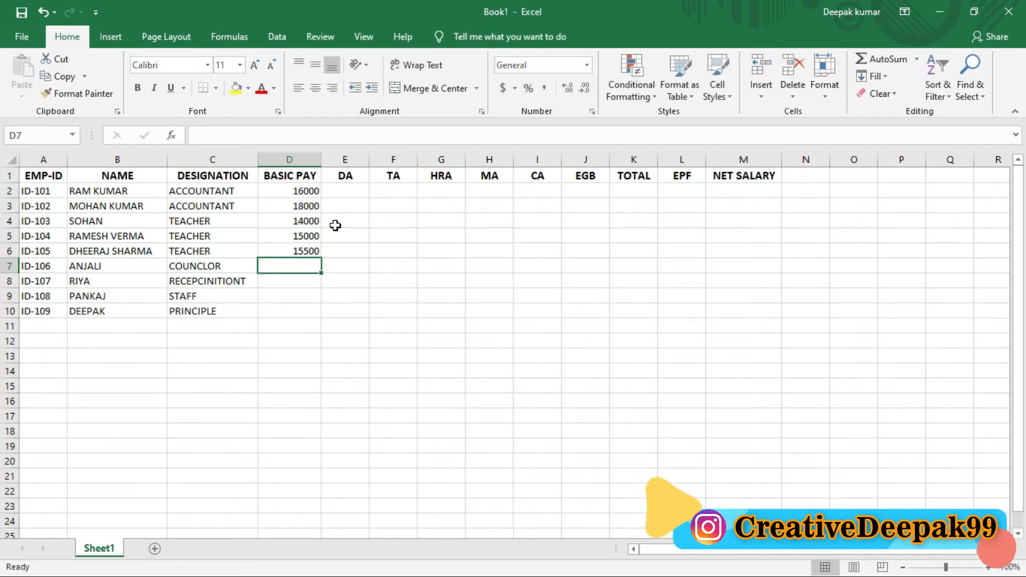
Enter basic pay of 10000 in cell D7 and 12000 in cell D8 for the sixth and seventh employees
text(10000)
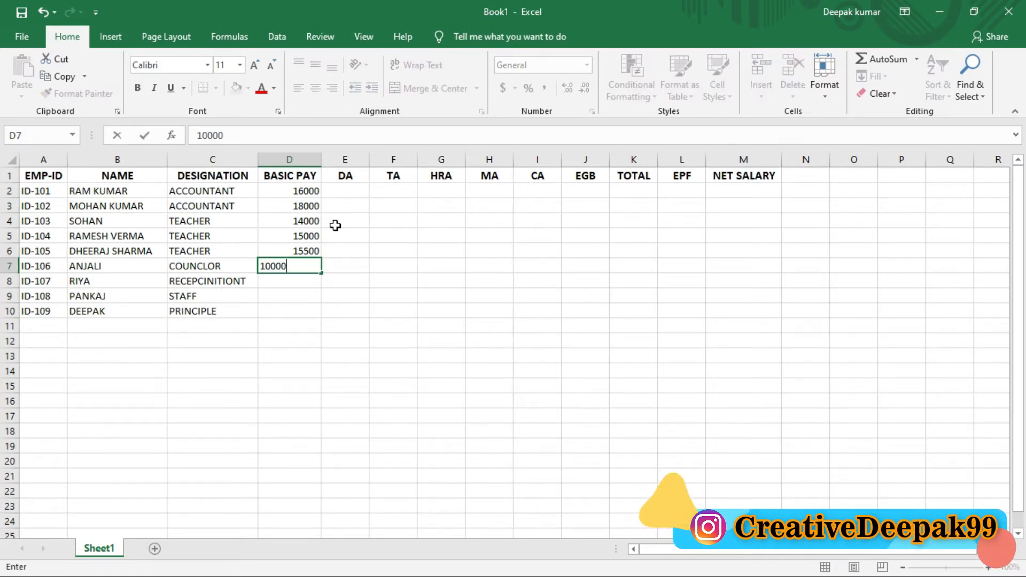
key(Return)
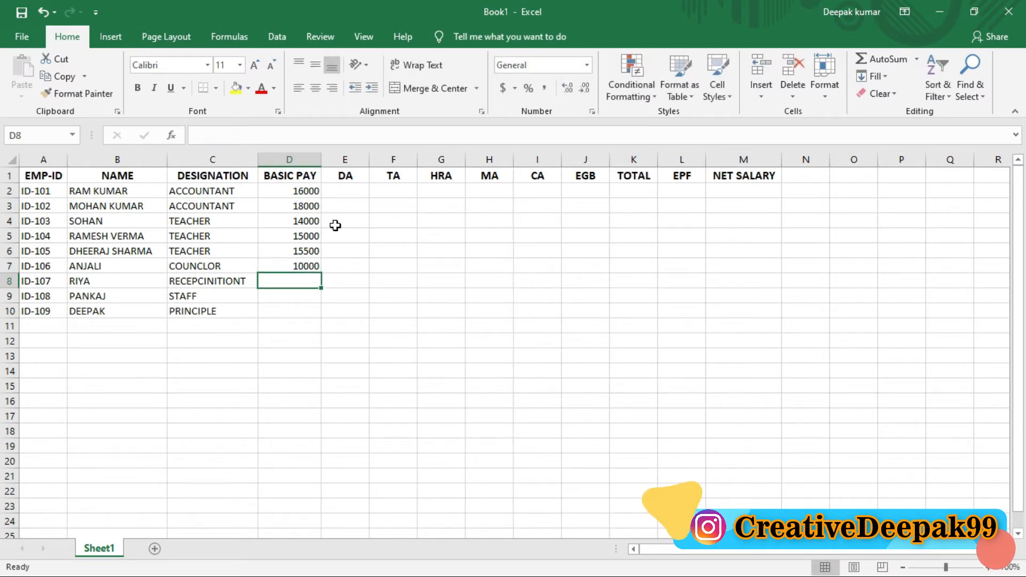
text(12000)
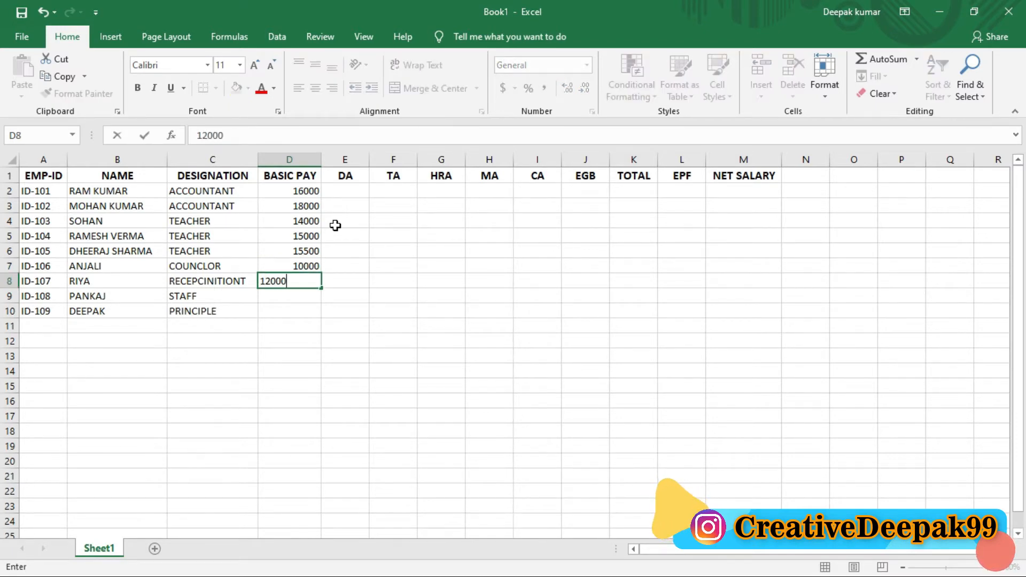
key(Return)
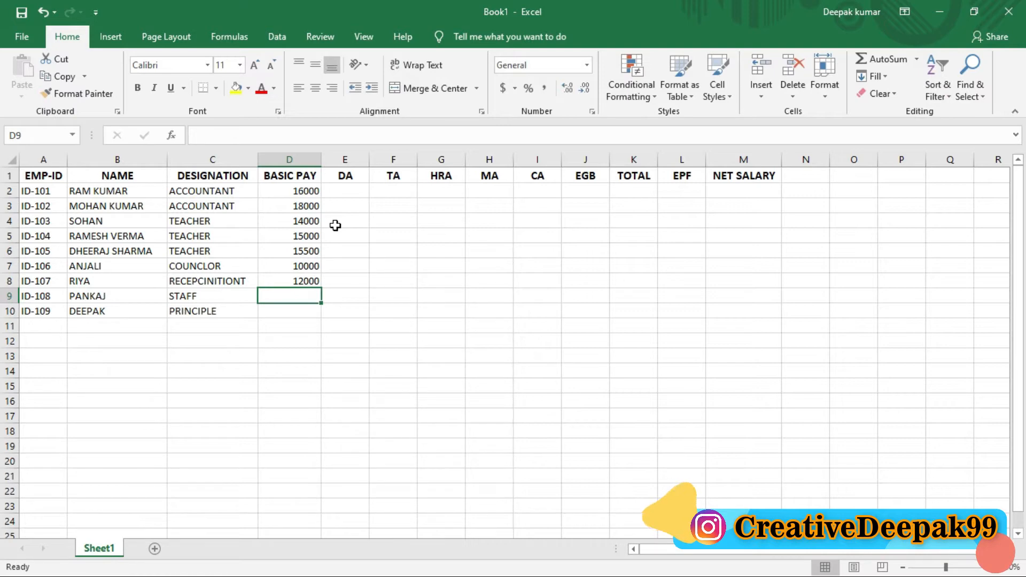
Enter basic pay of 8000 in cell D9 and 20000 in cell D10 for the last two employees
text(8000)
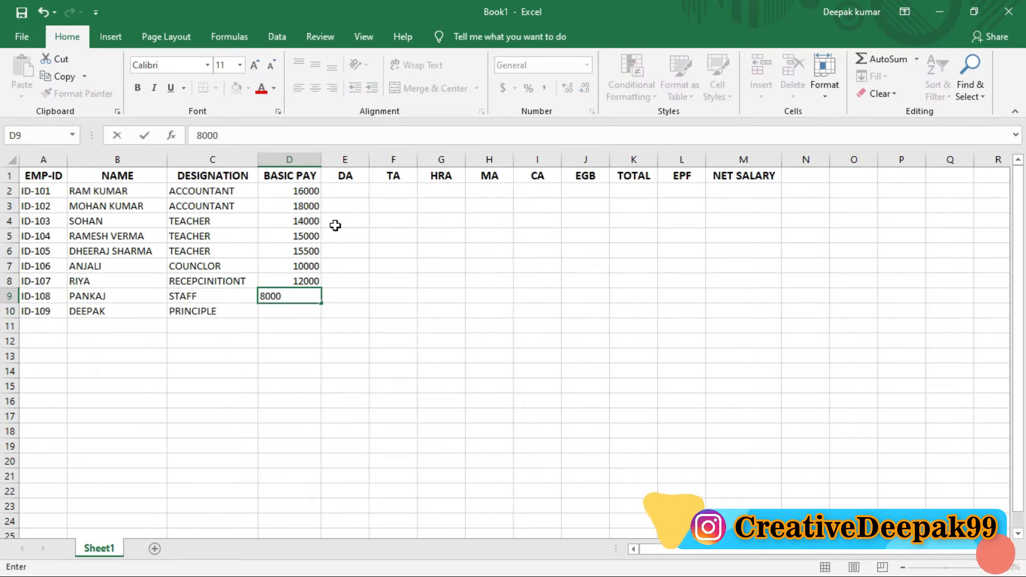
key(Return)
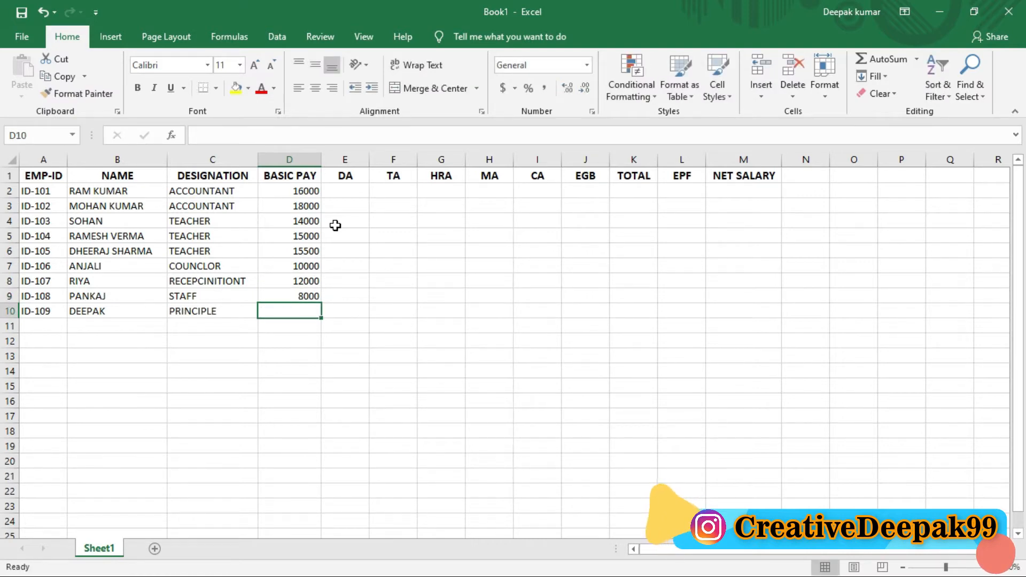
text(20000)
key(Return)
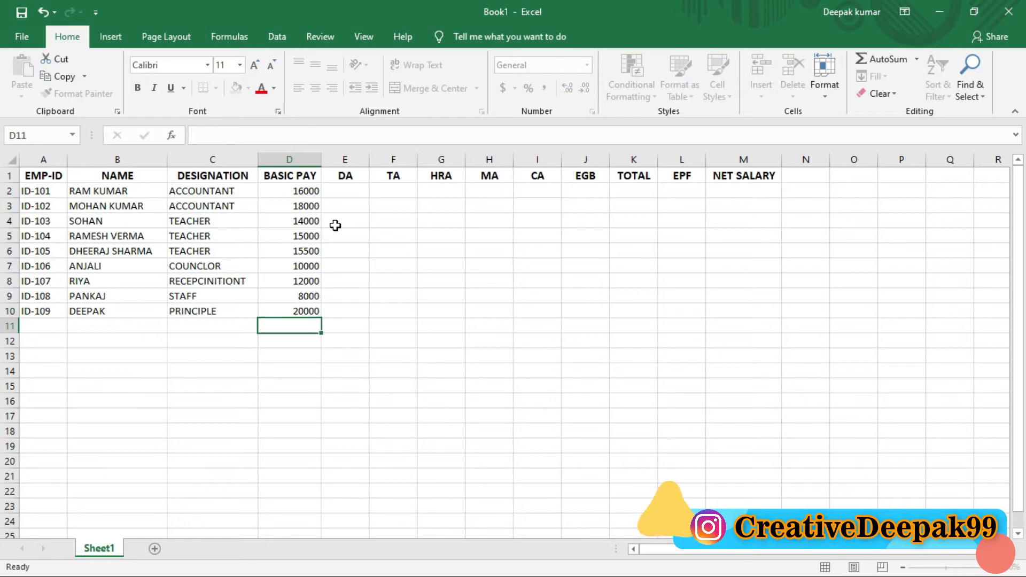
key(Right)
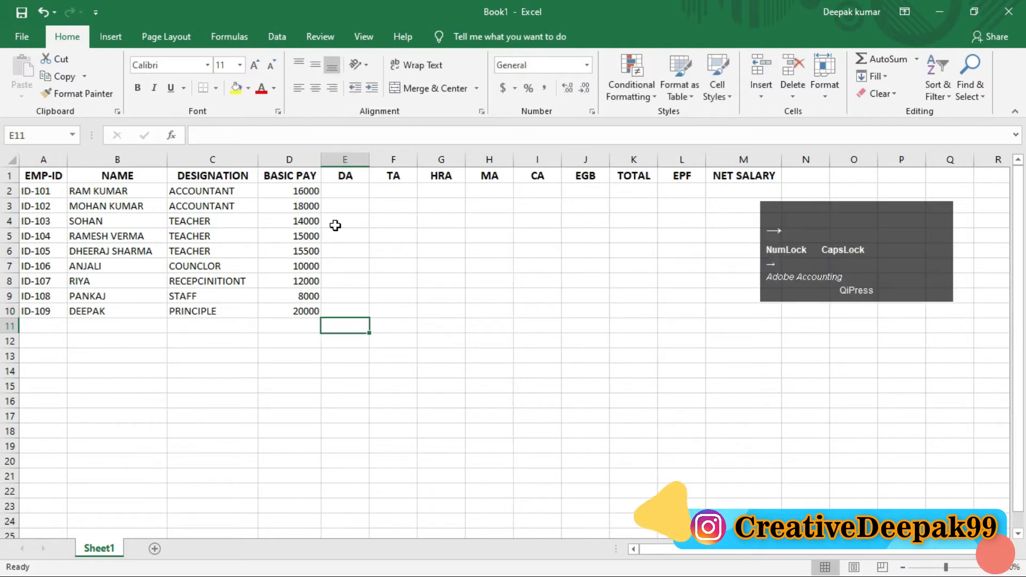
key(Up)
key(Up)
key(Up)
key(Up)
key(Up)
key(Up)
key(Up)
key(Up)
key(Up)
key(Up)
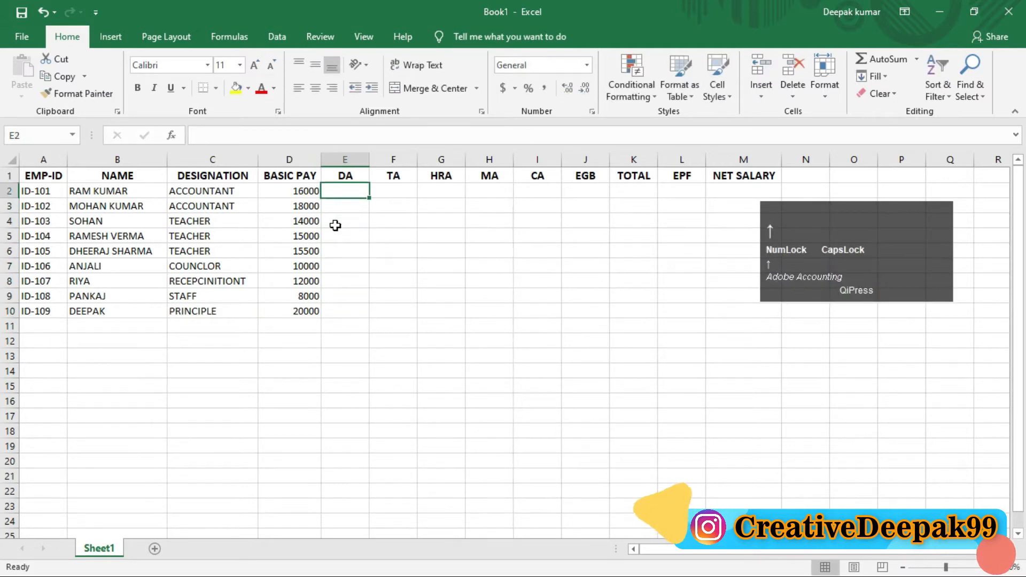
key(Down)
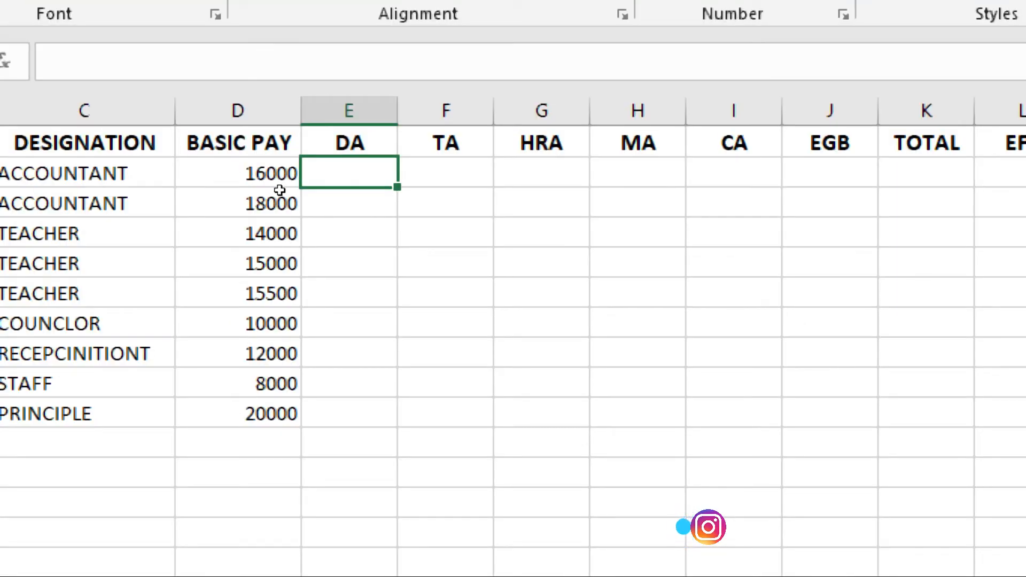
key(Left)
key(Up)
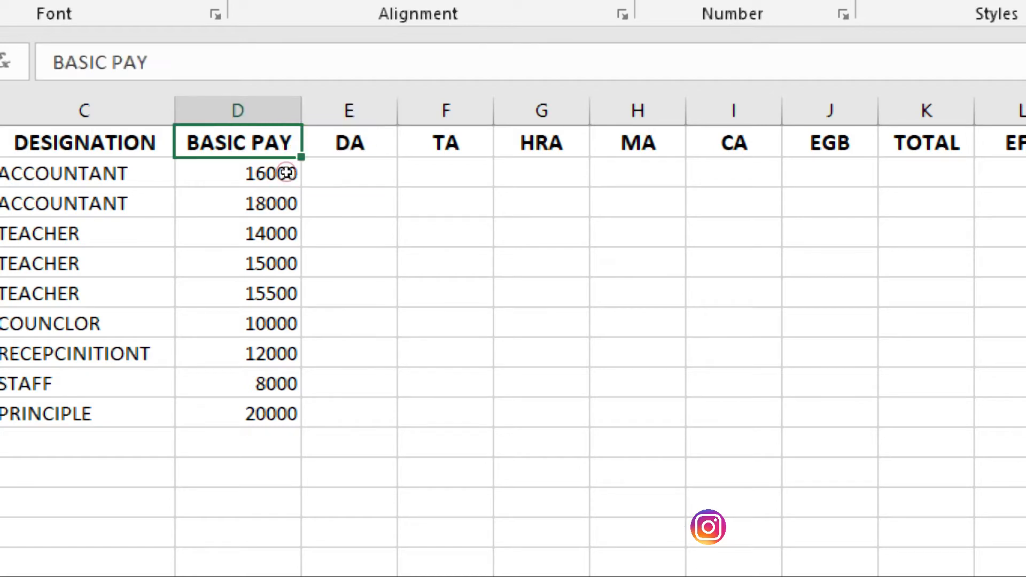
click(289, 184)
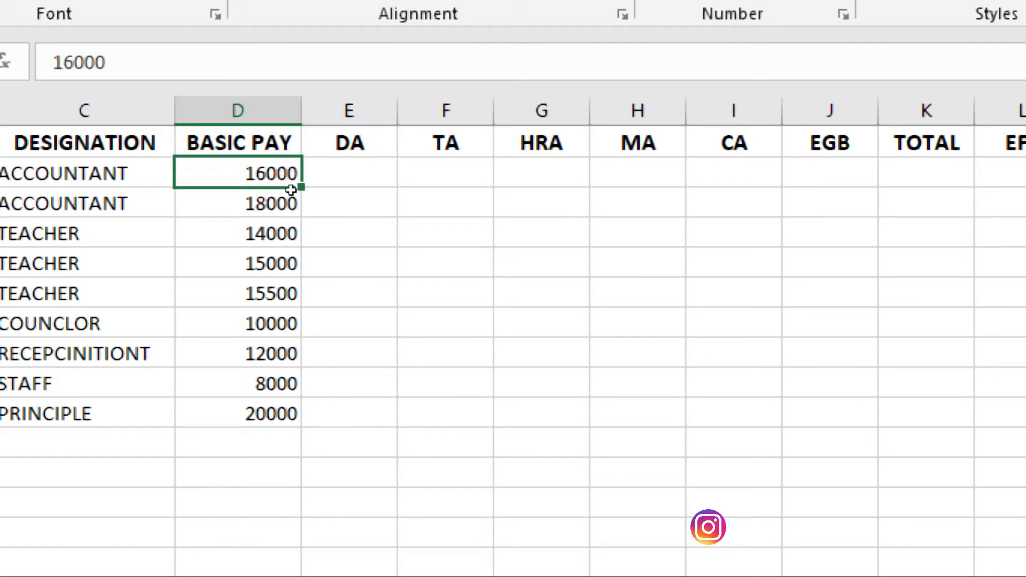
Enter the DA formula =(D2*20%) in cell E2 for the first employee
click(357, 188)
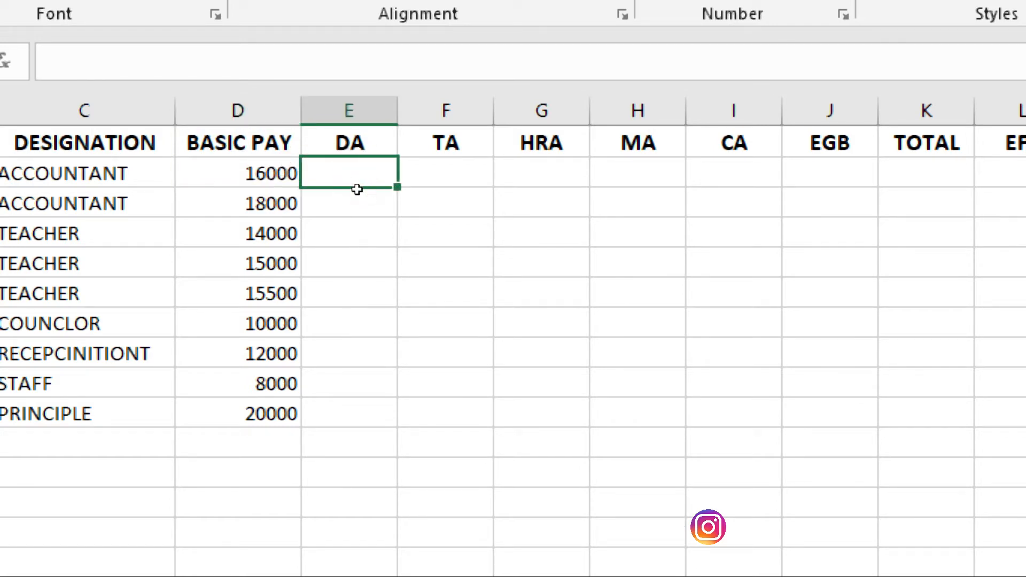
text(=)
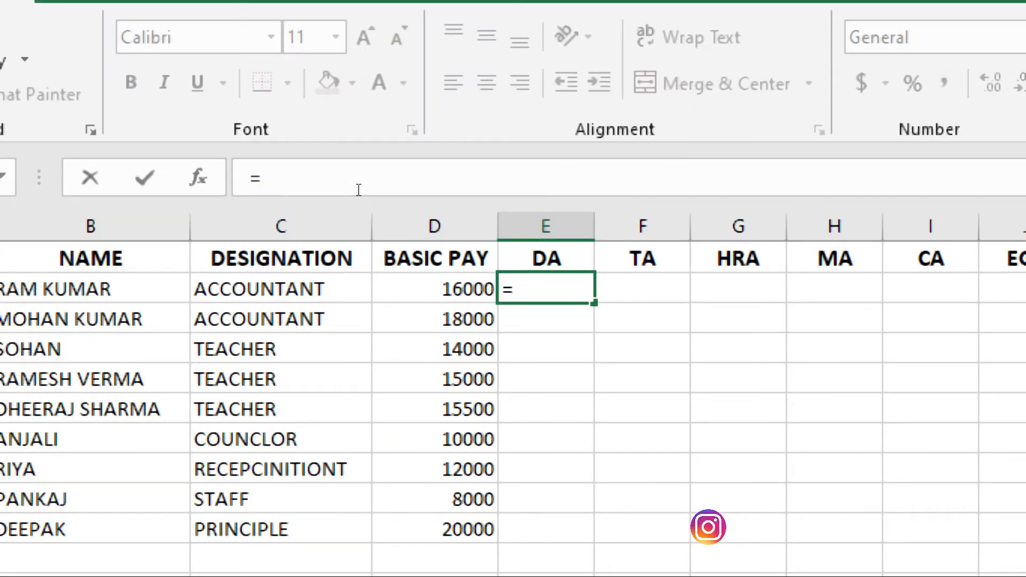
text(()
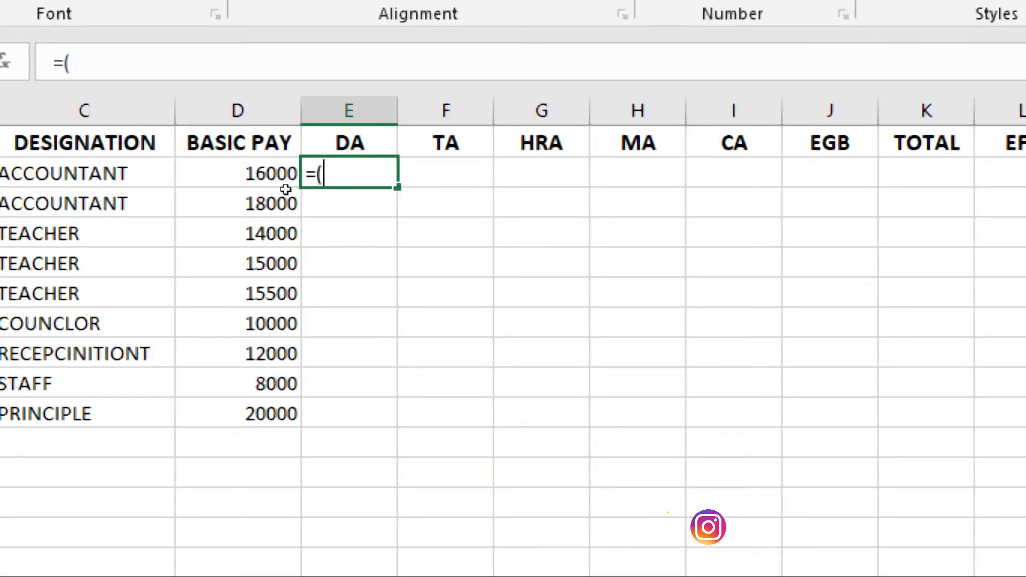
click(285, 183)
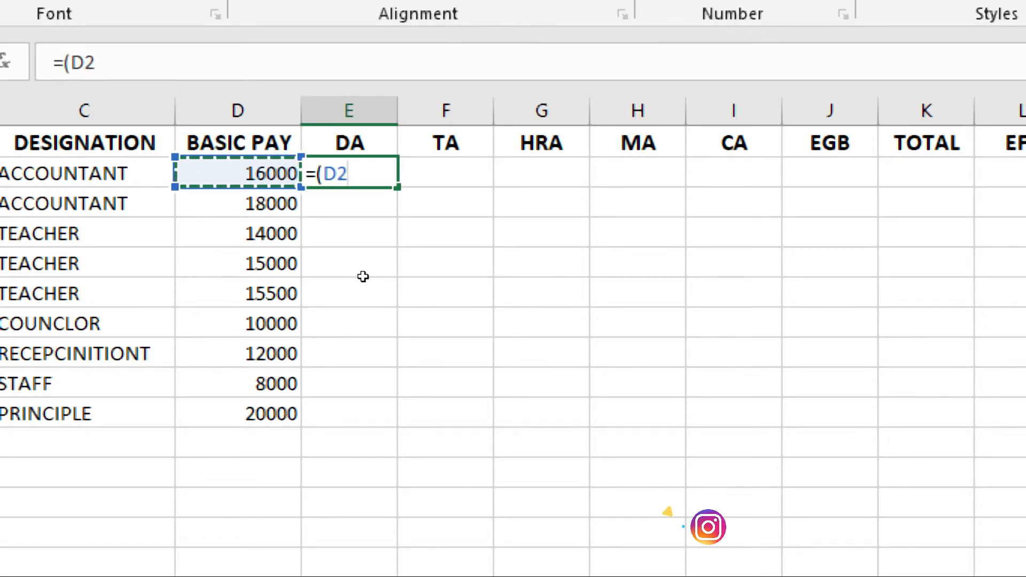
text(*)
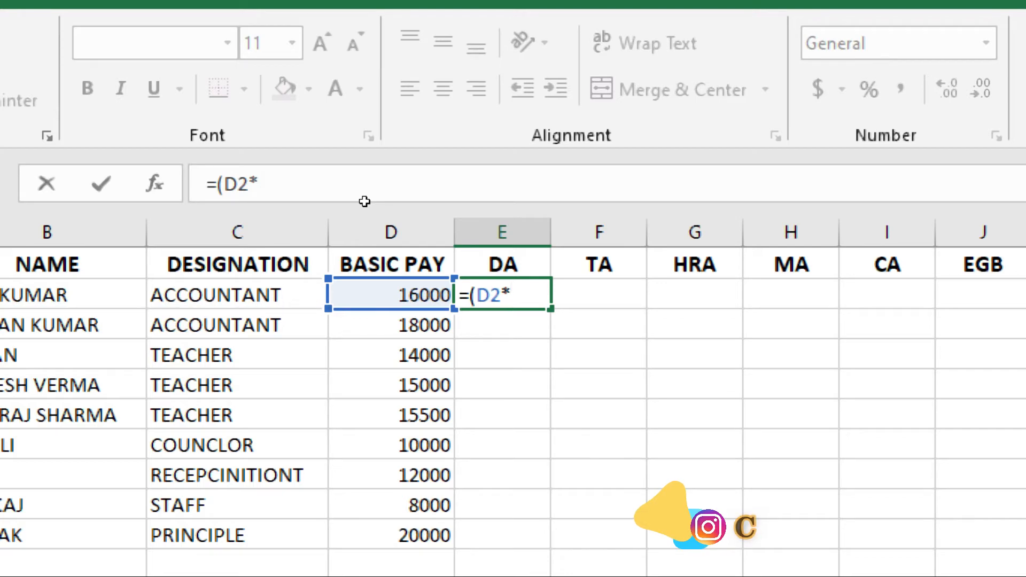
text(20)
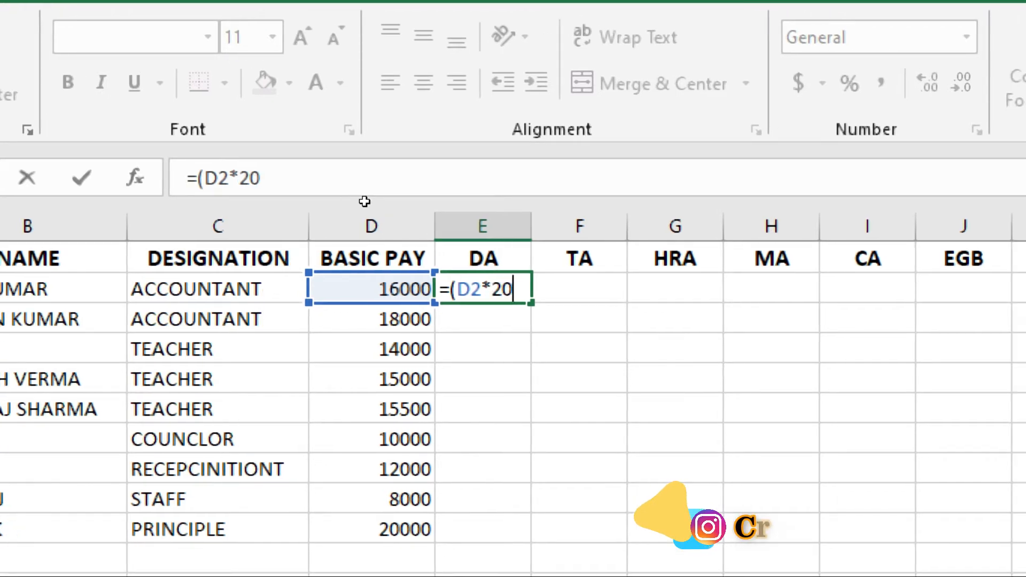
text(%)
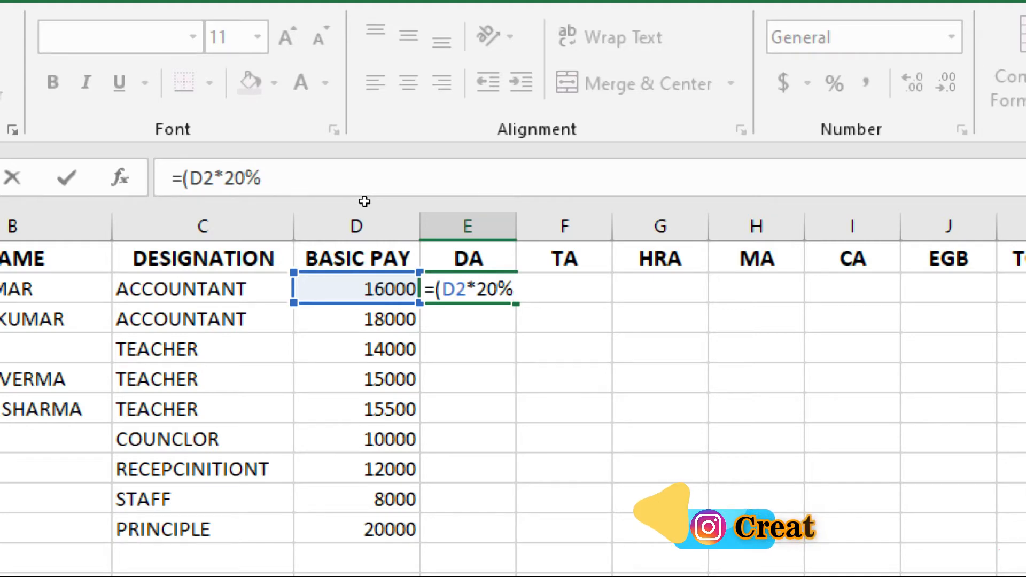
text())
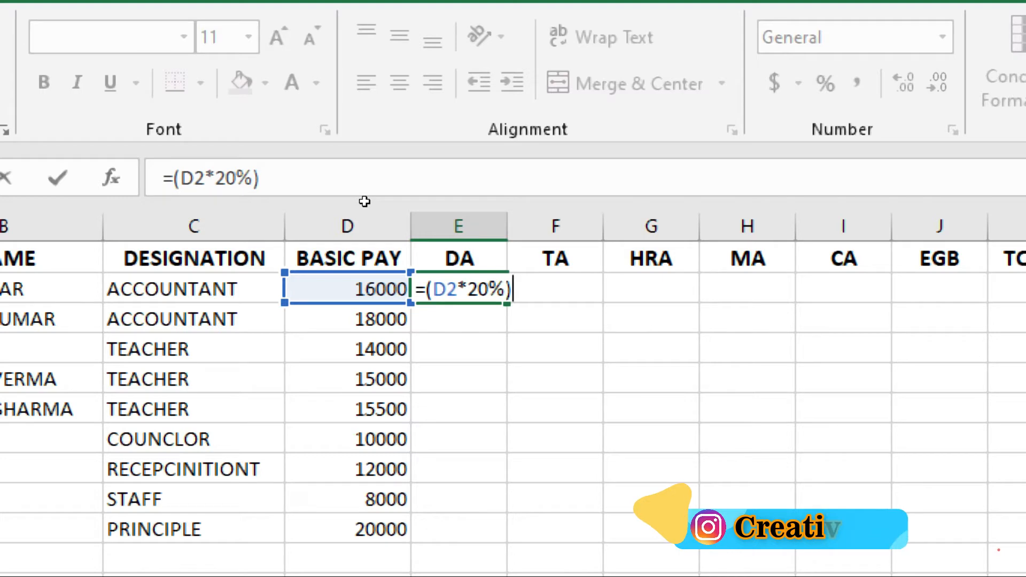
key(Return)
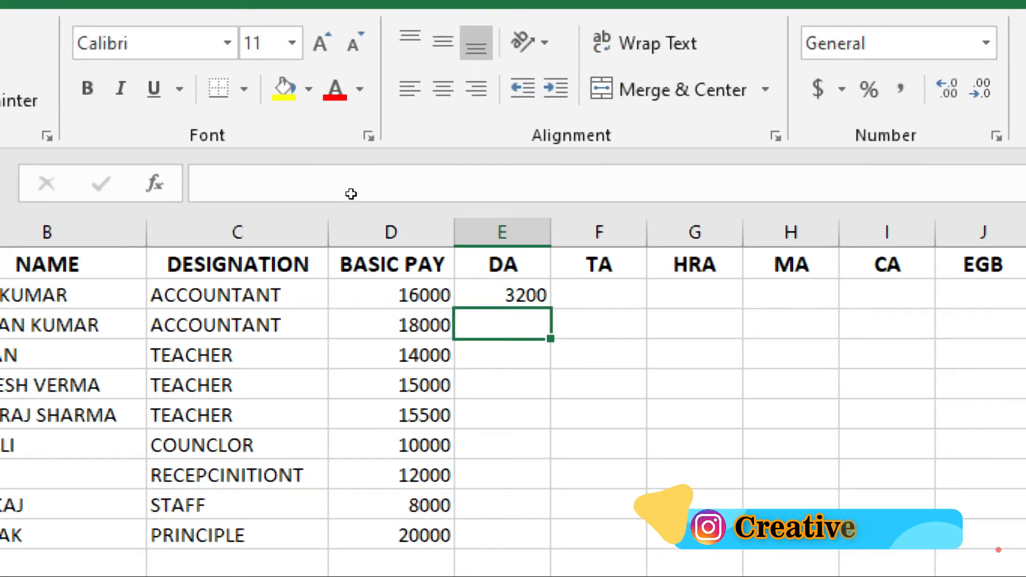
Fill the DA formula from E2 down to E10 for all employees
key(Up)
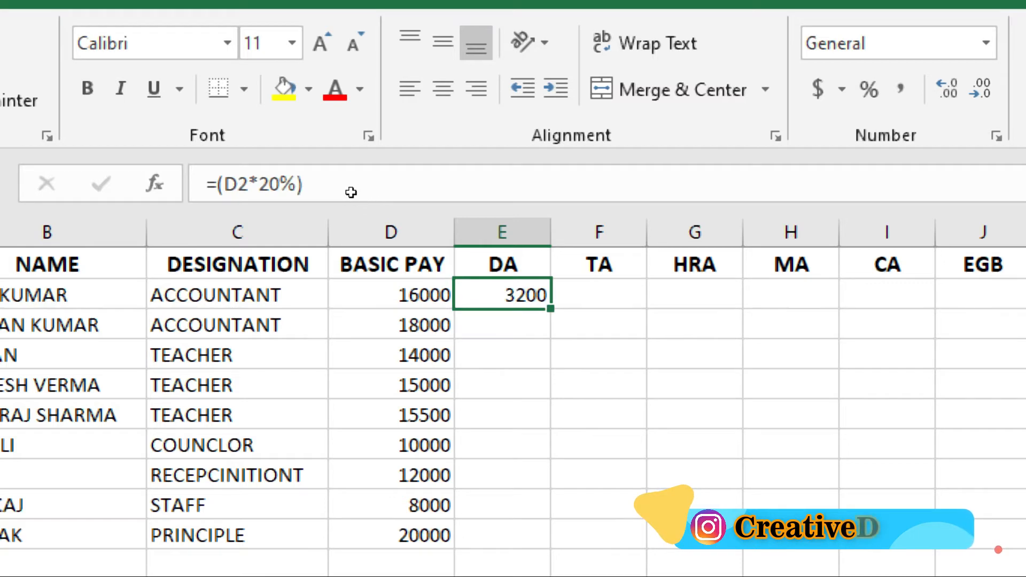
key(shift+Down)
key(shift+Down)
key(shift+Down)
key(shift+Down)
key(shift+Down)
key(shift+Down)
key(shift+Down)
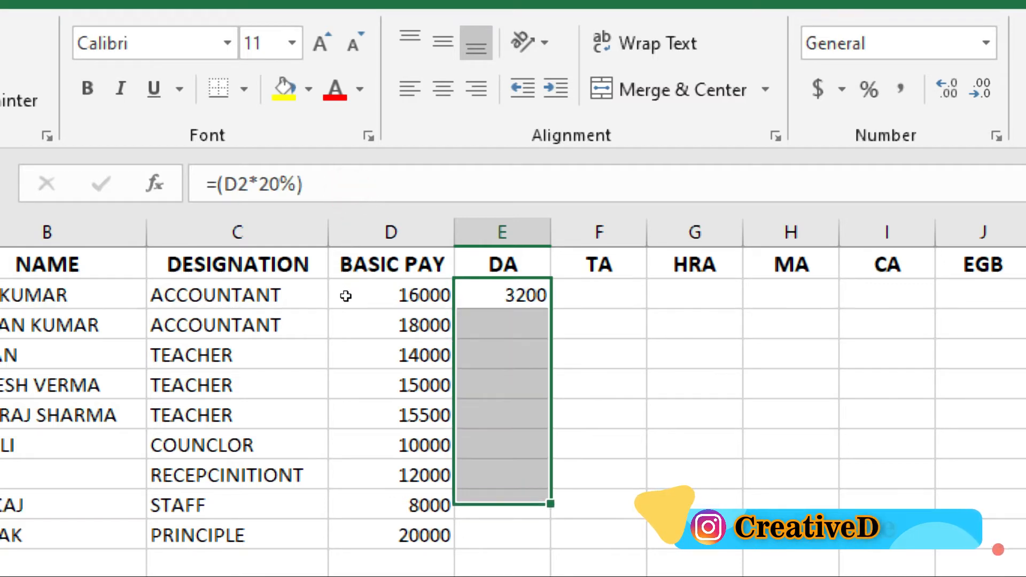
key(shift+Down)
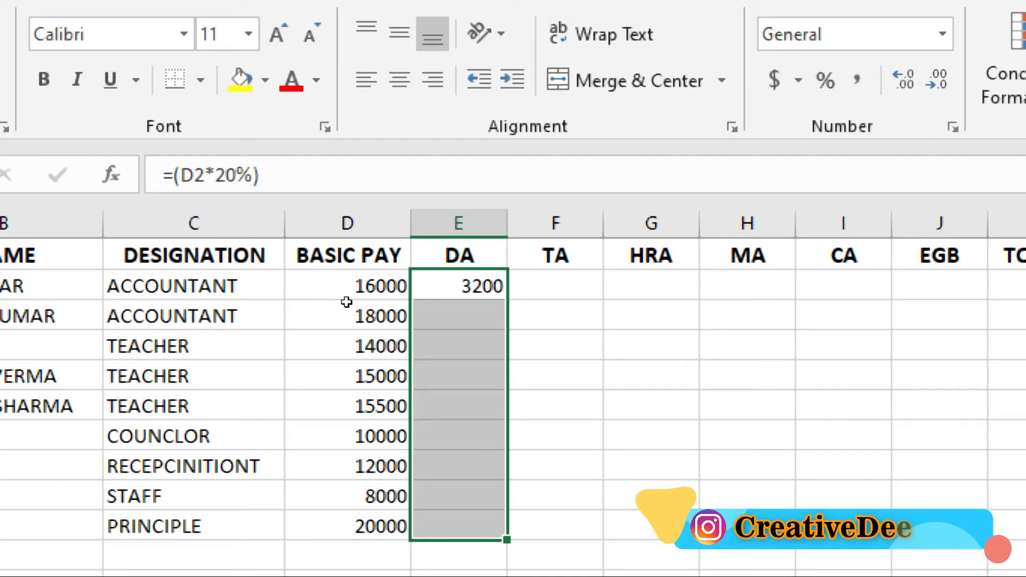
key(ctrl+d)
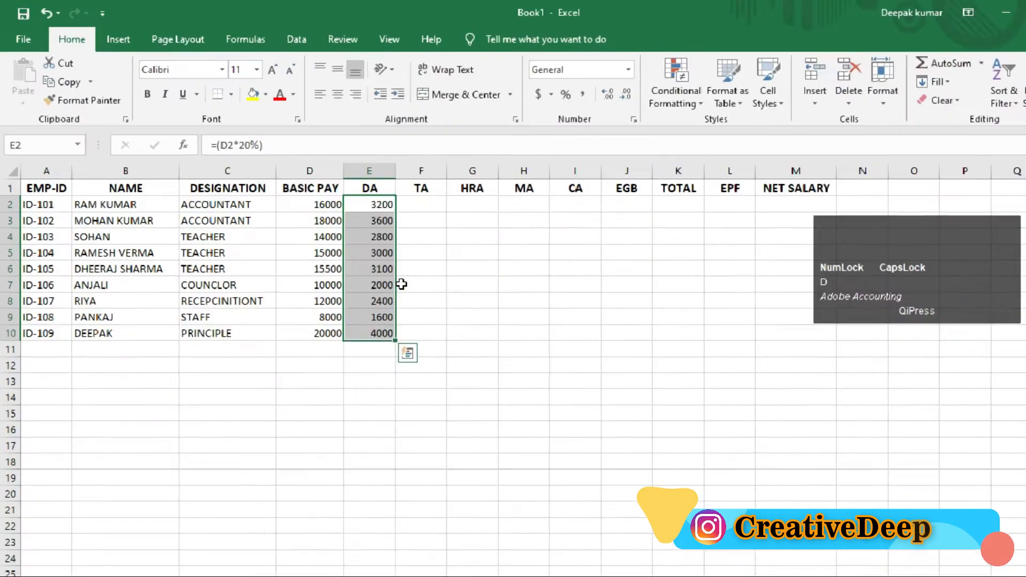
click(558, 276)
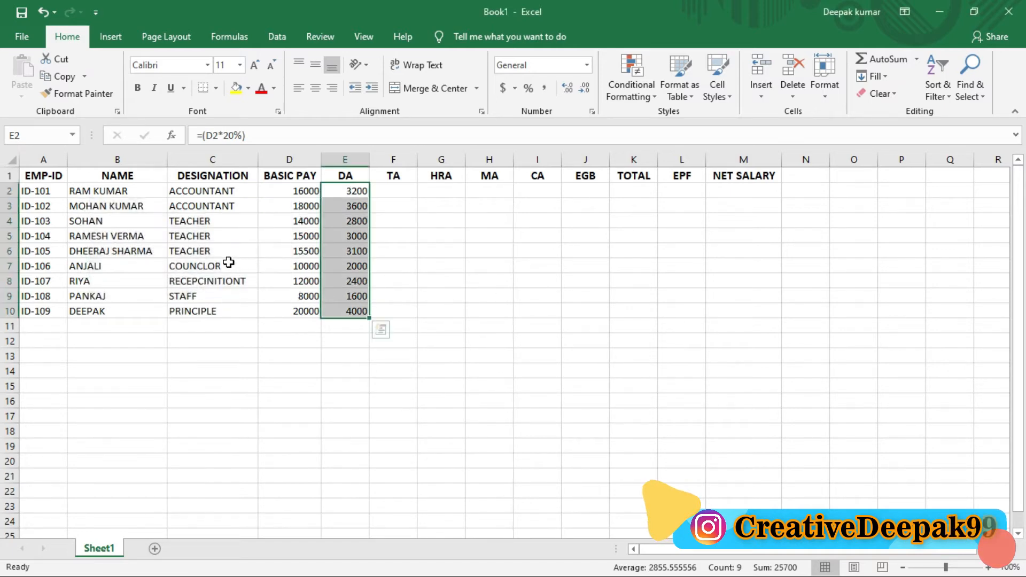
click(655, 238)
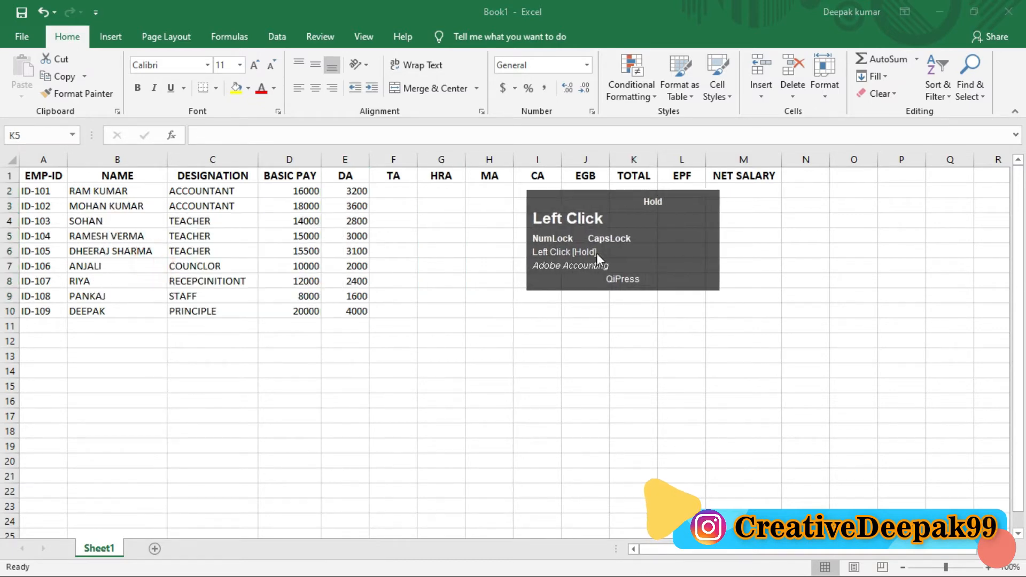
Enter the TA formula =(D2*10%) in cell F2 for the first employee
click(393, 195)
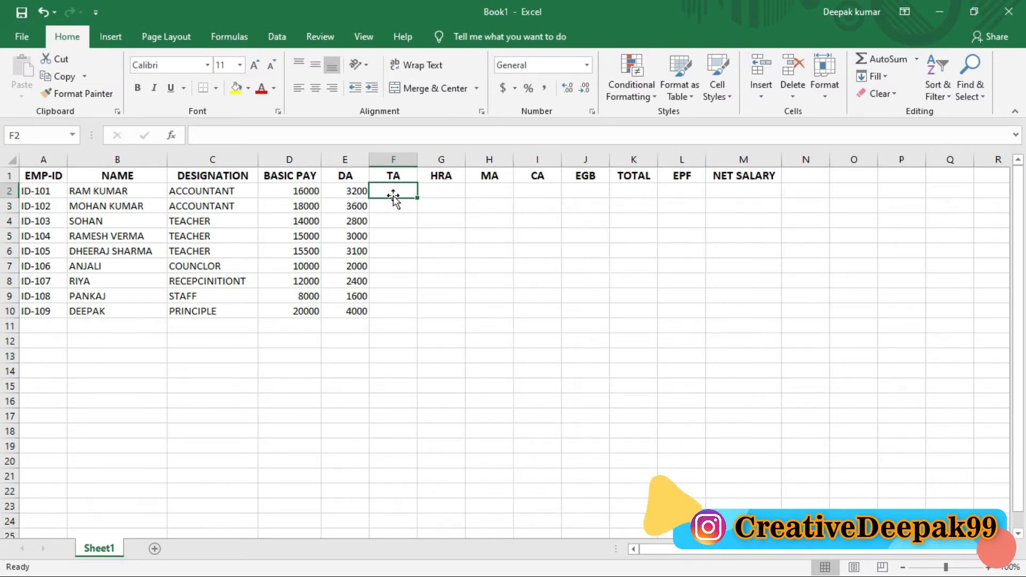
text(=)
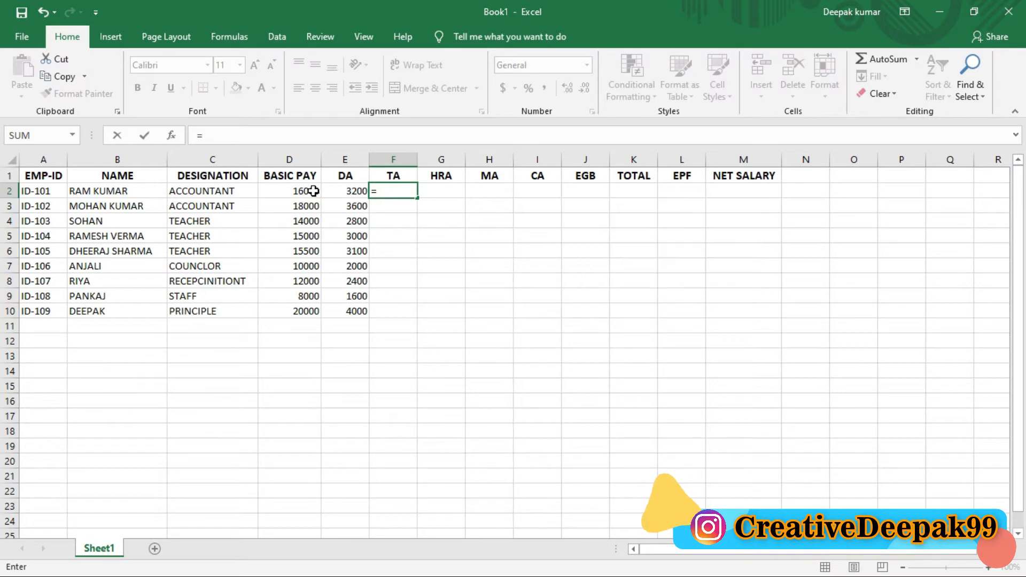
text(D2)
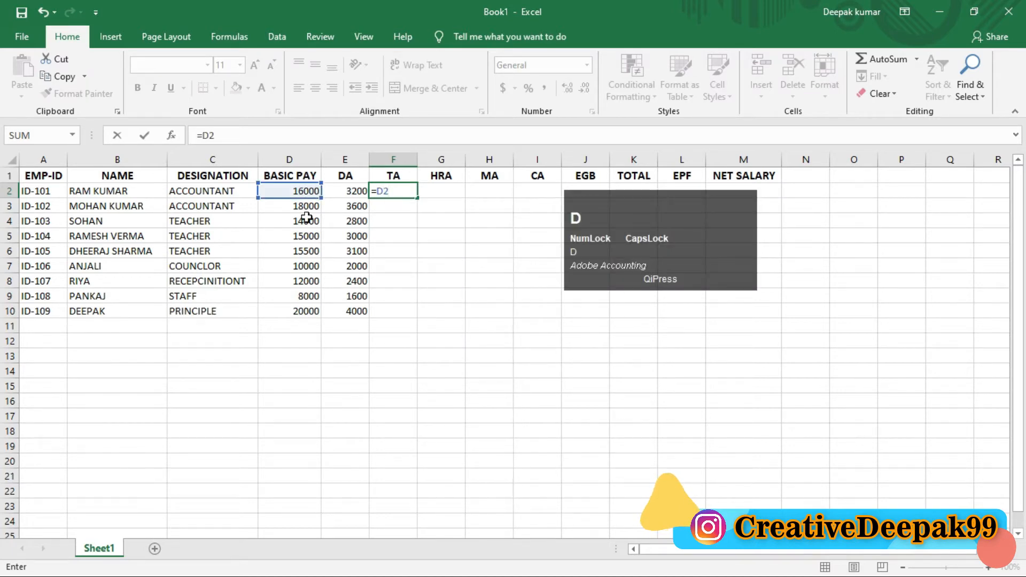
key(BackSpace)
key(BackSpace)
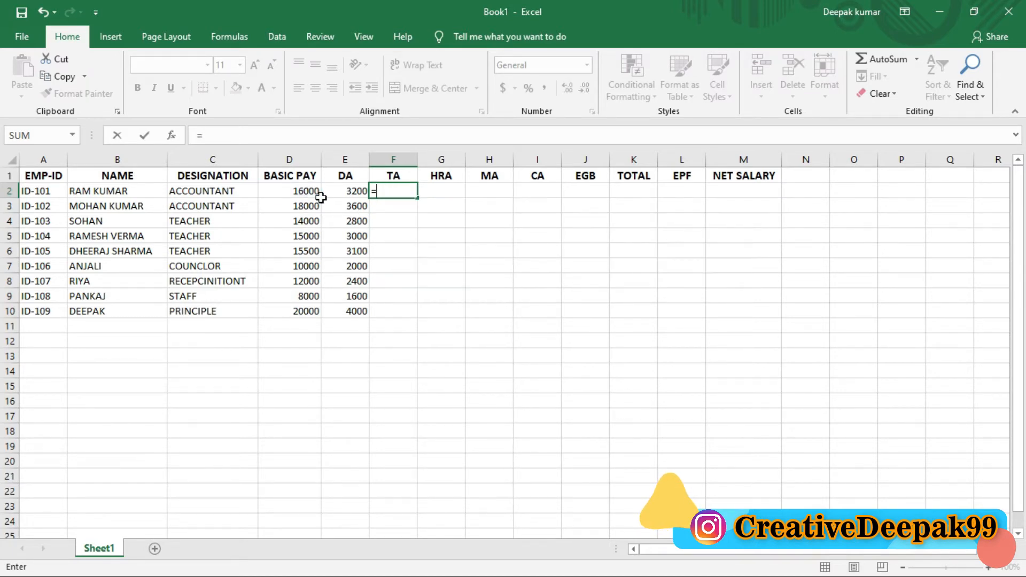
text(()
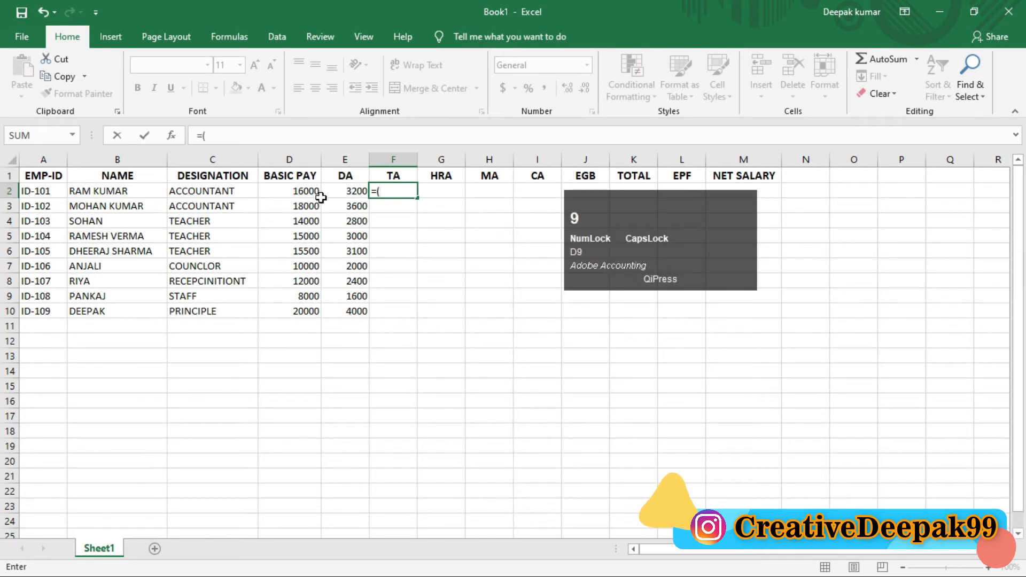
text(D2)
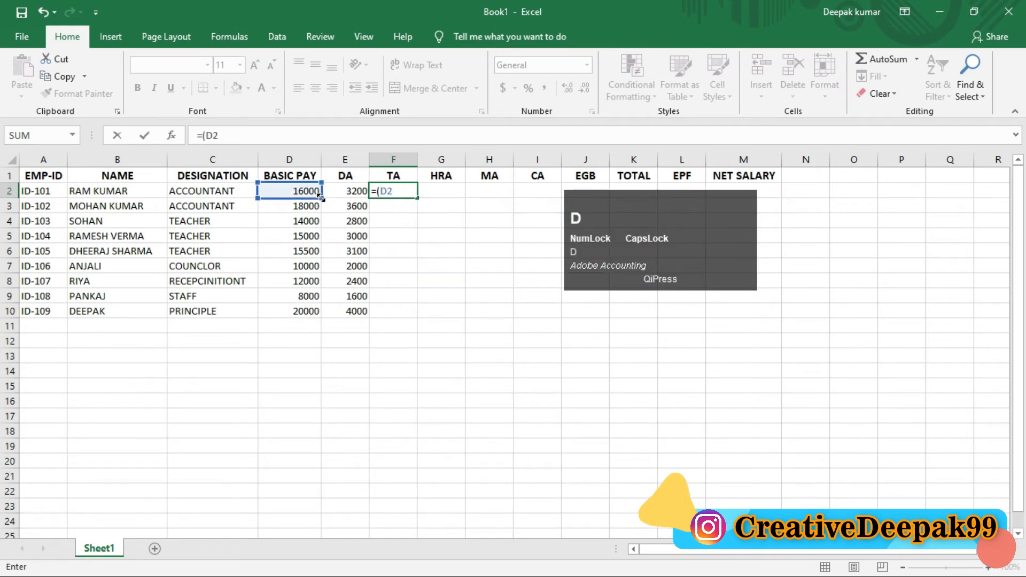
text(*10)
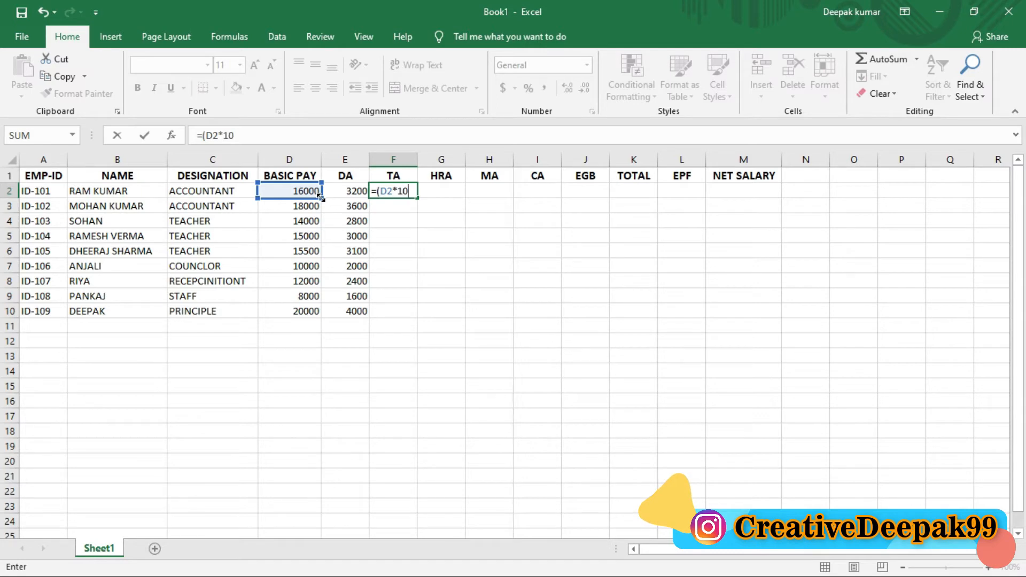
text(%)
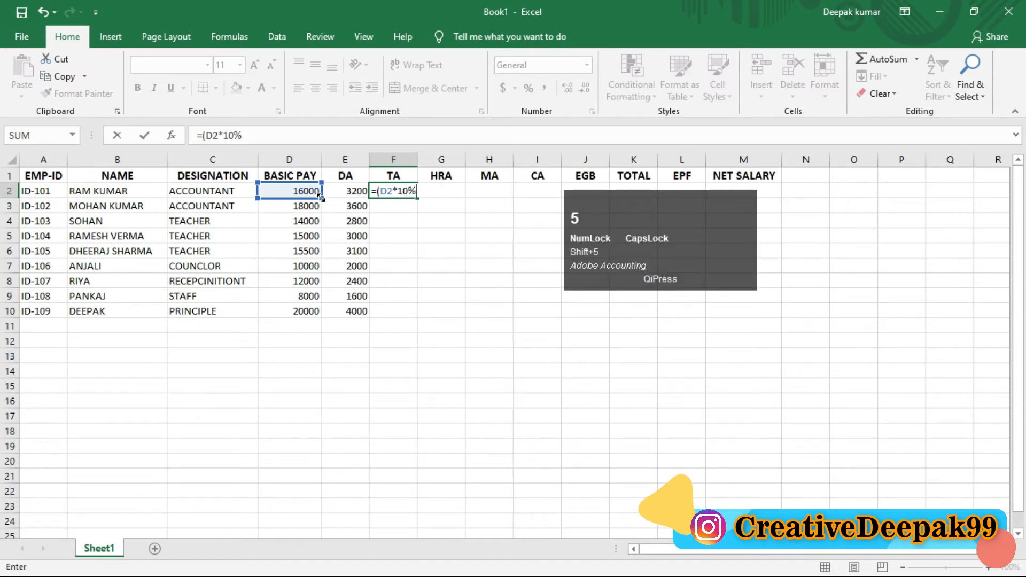
text())
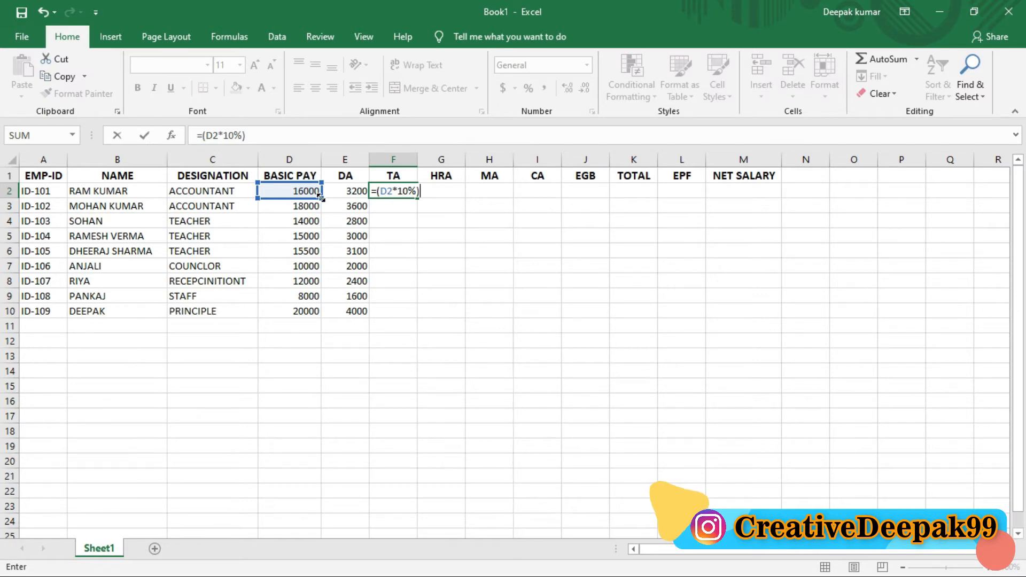
key(Return)
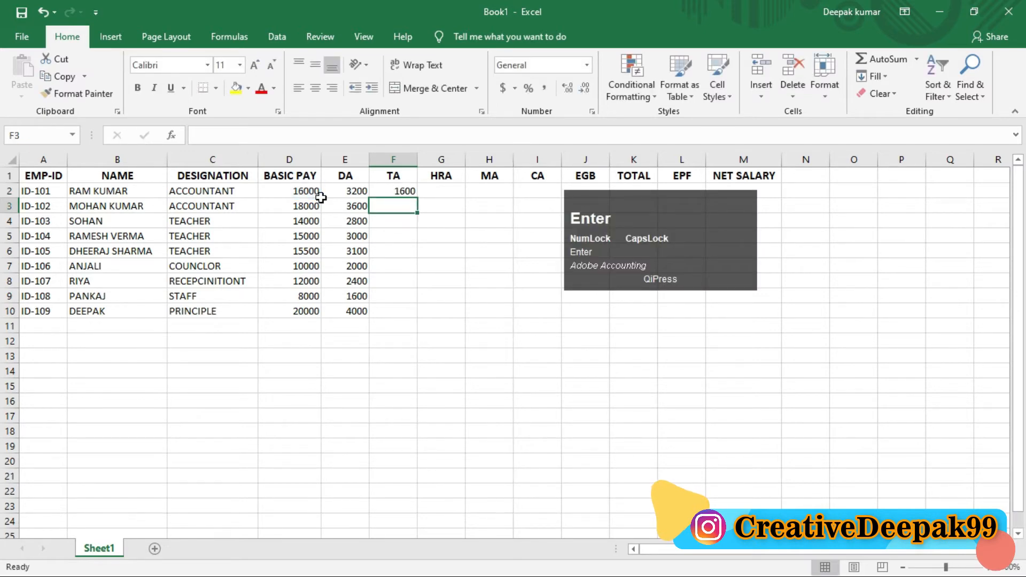
click(404, 193)
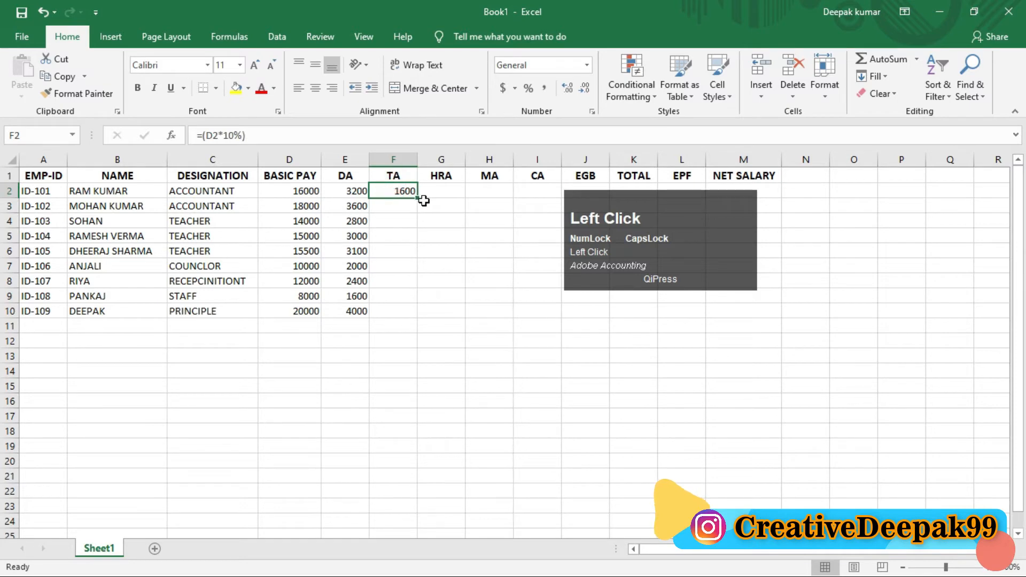
drag(401, 192, 397, 308)
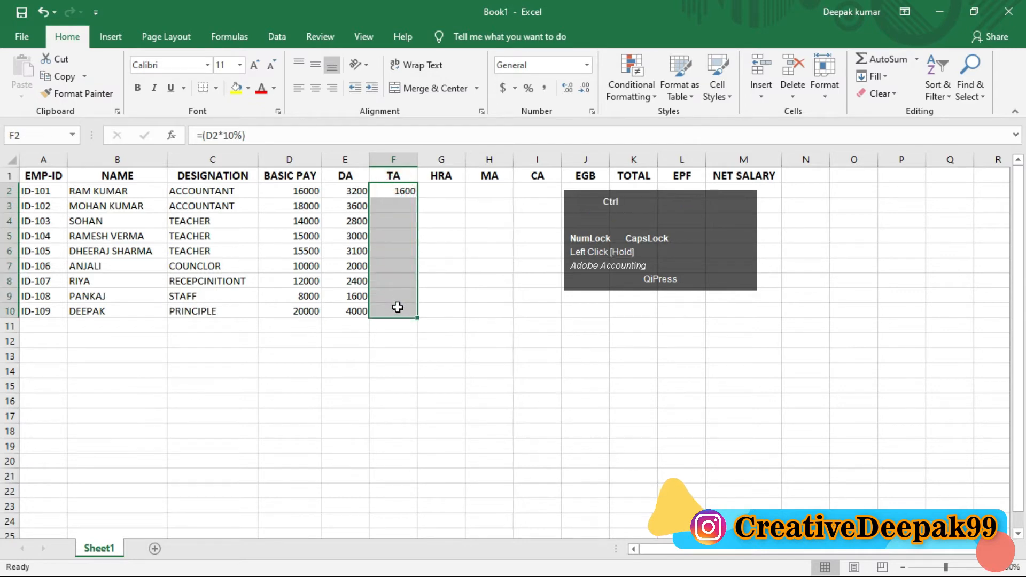
key(ctrl+d)
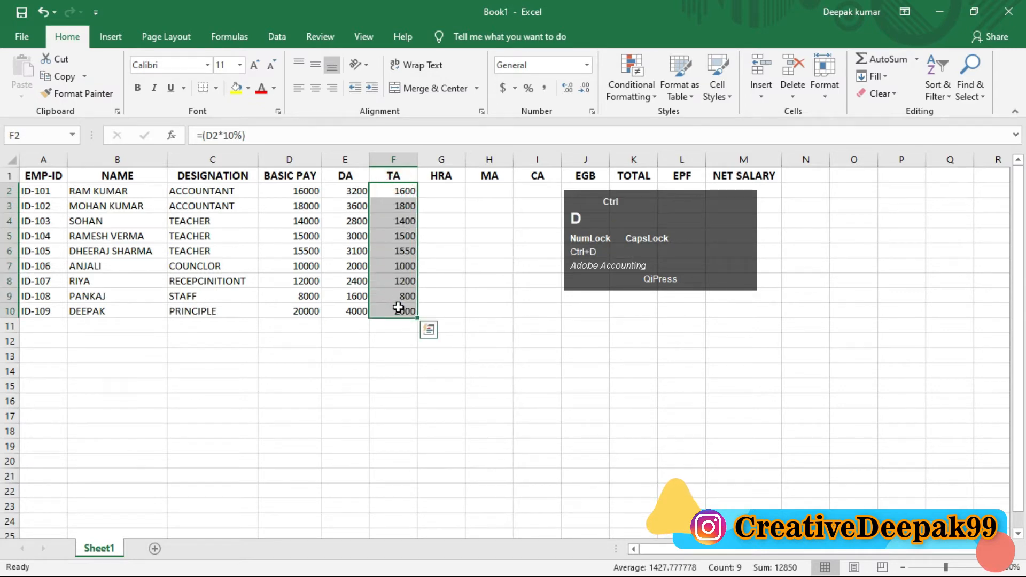
key(ctrl+z)
Copy the TA formula from F2 down through F10 for the remaining employees
click(398, 194)
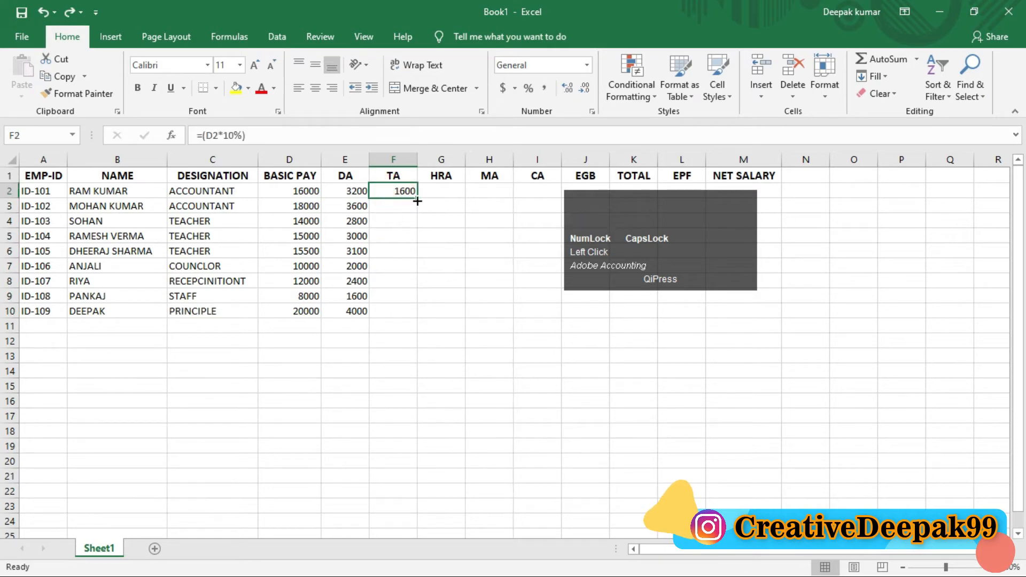
drag(418, 199, 424, 315)
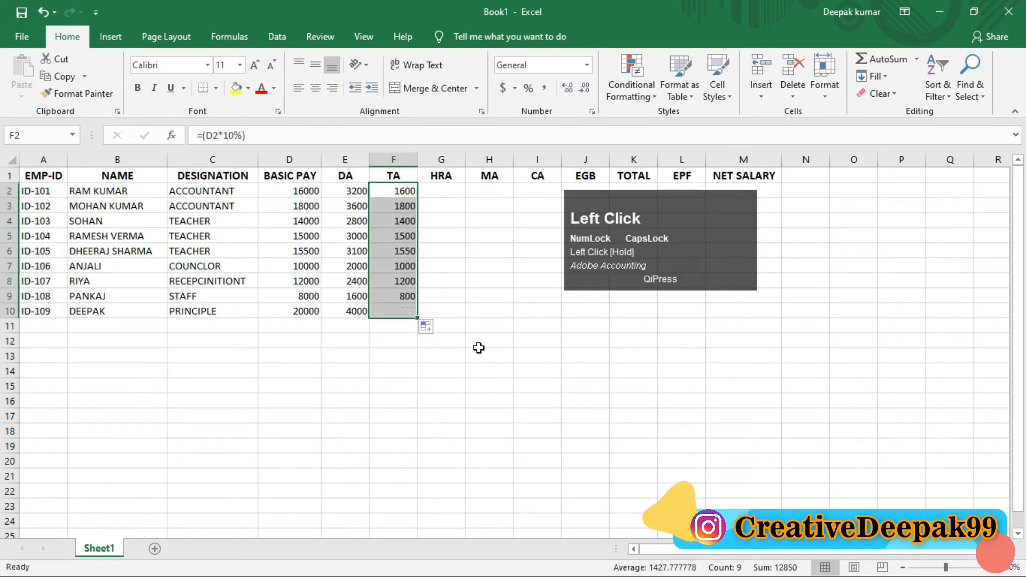
Enter the HRA formula =(D2*30%) in cell G2 for the first employee
click(435, 196)
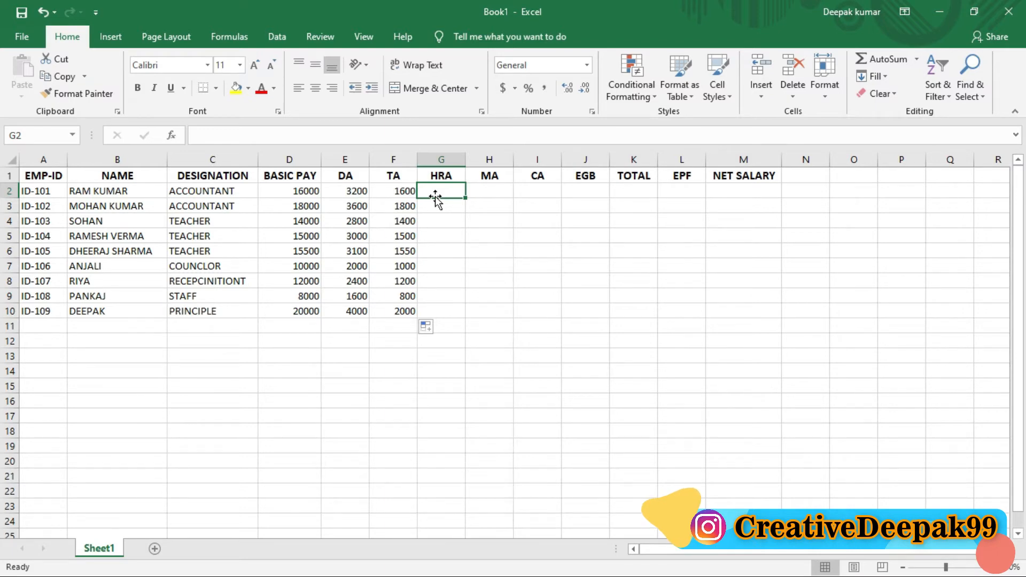
text(=)
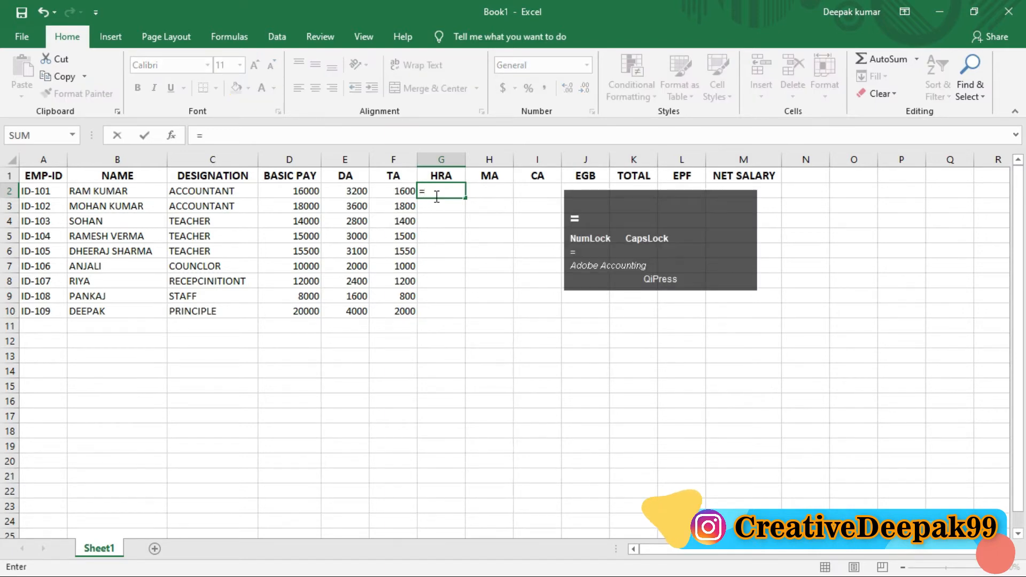
text(D2)
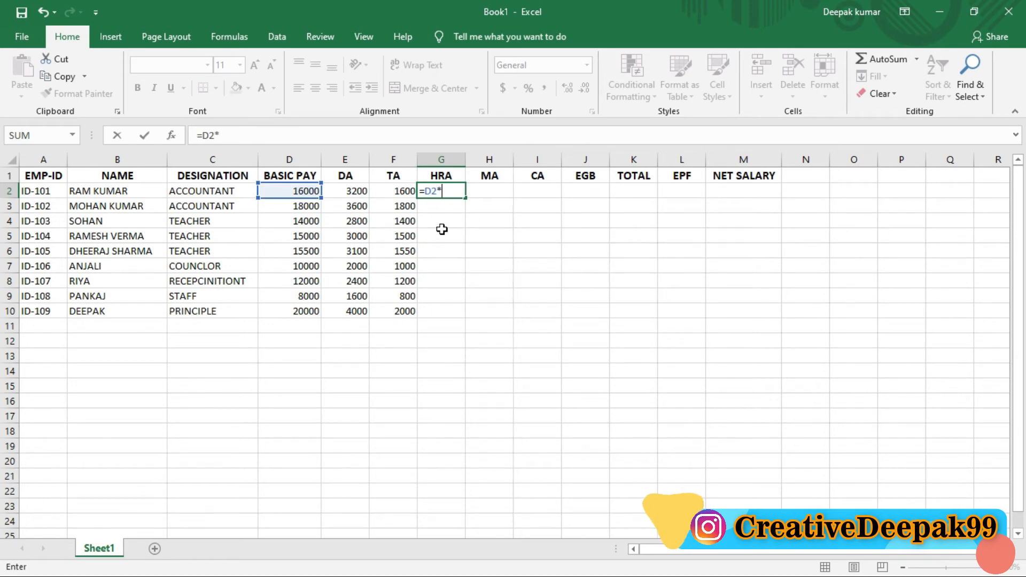
text(*30%)
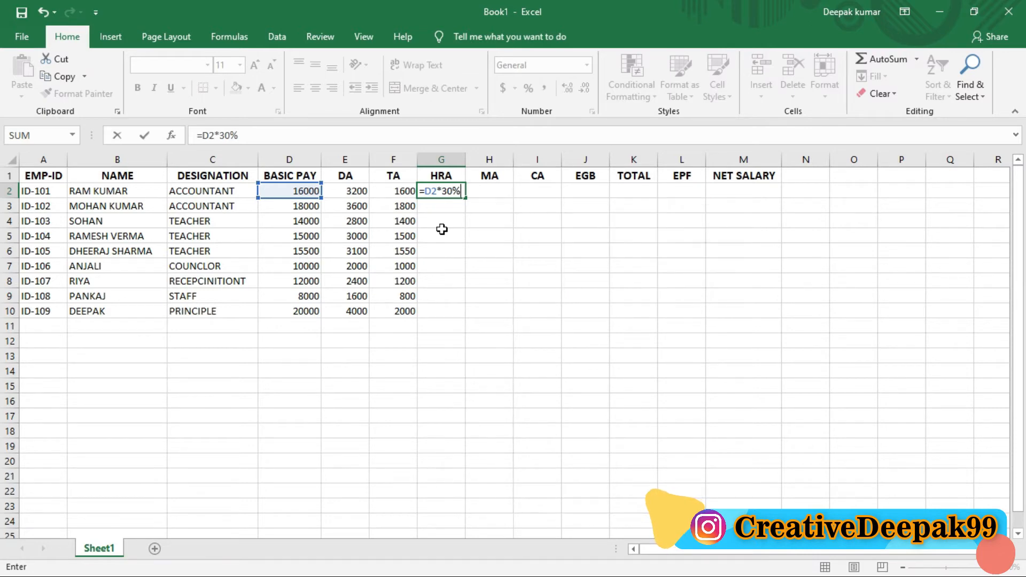
click(206, 137)
text(()
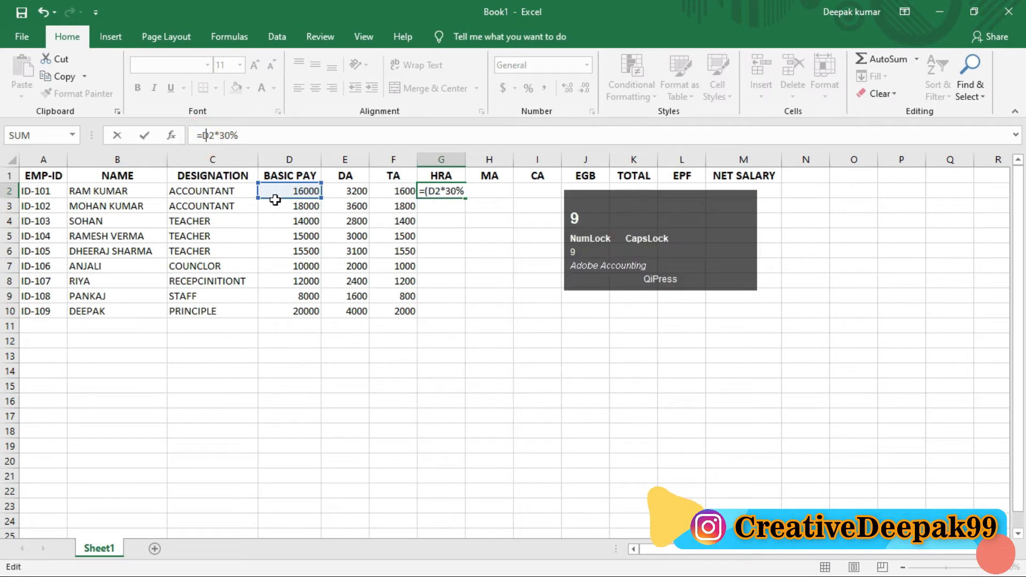
click(305, 141)
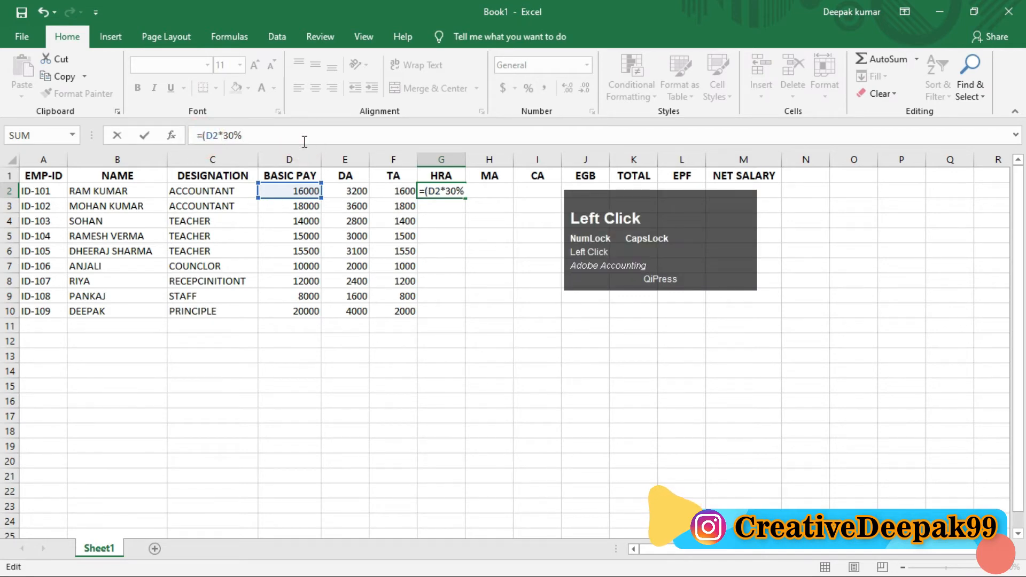
text())
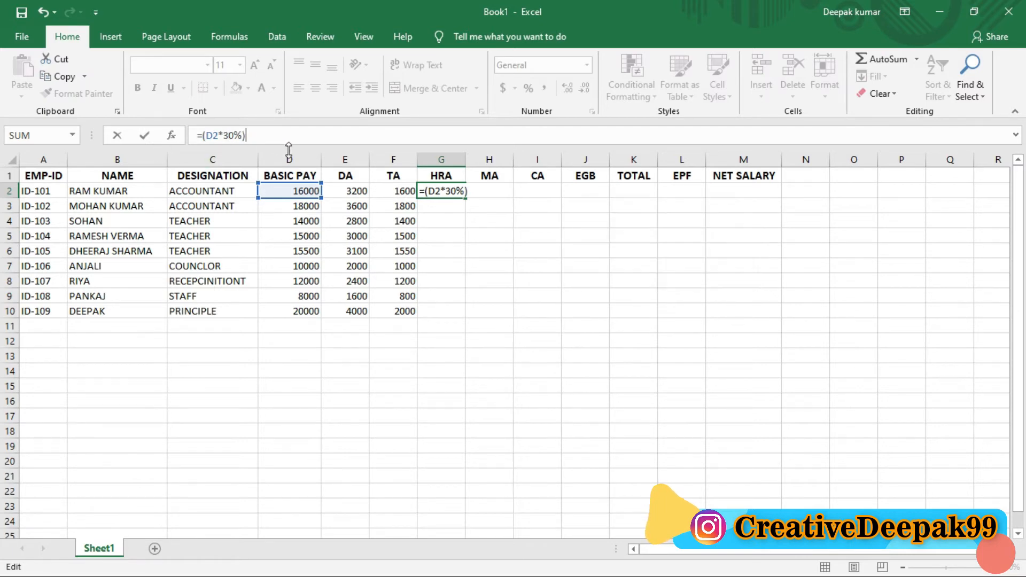
key(Return)
Fill the HRA formula from G2 down to G10 for all employees
click(452, 190)
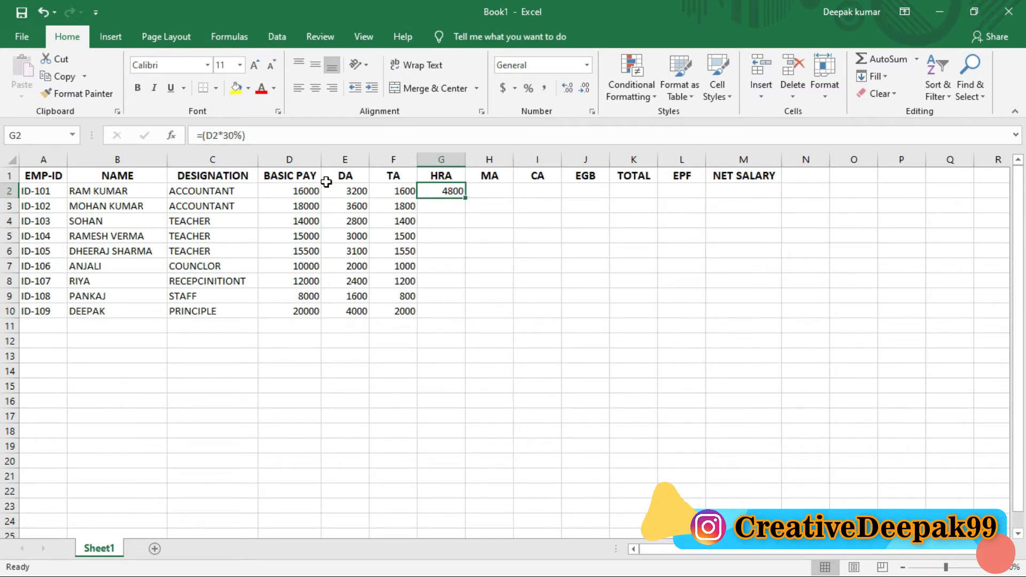
click(353, 193)
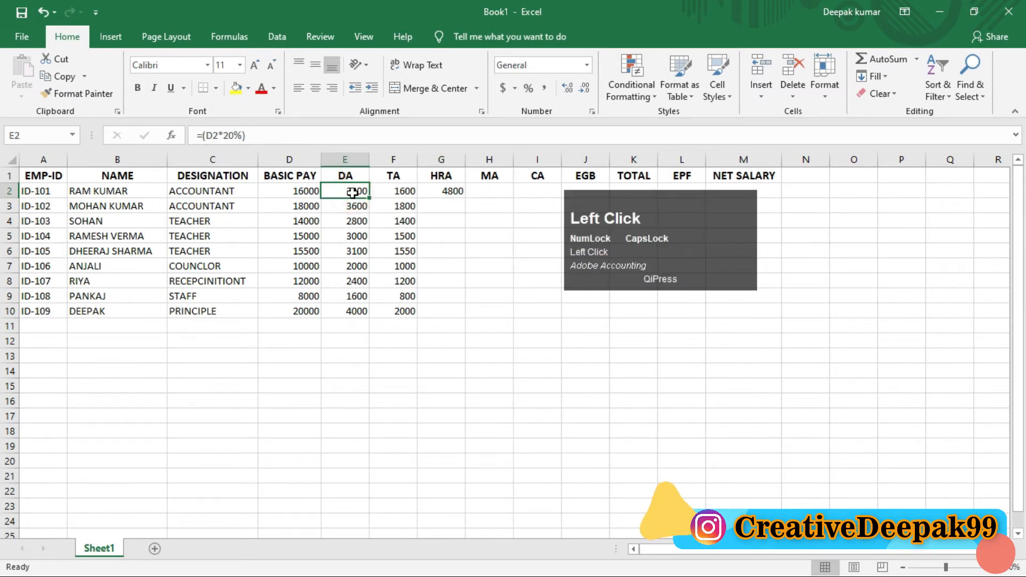
click(388, 195)
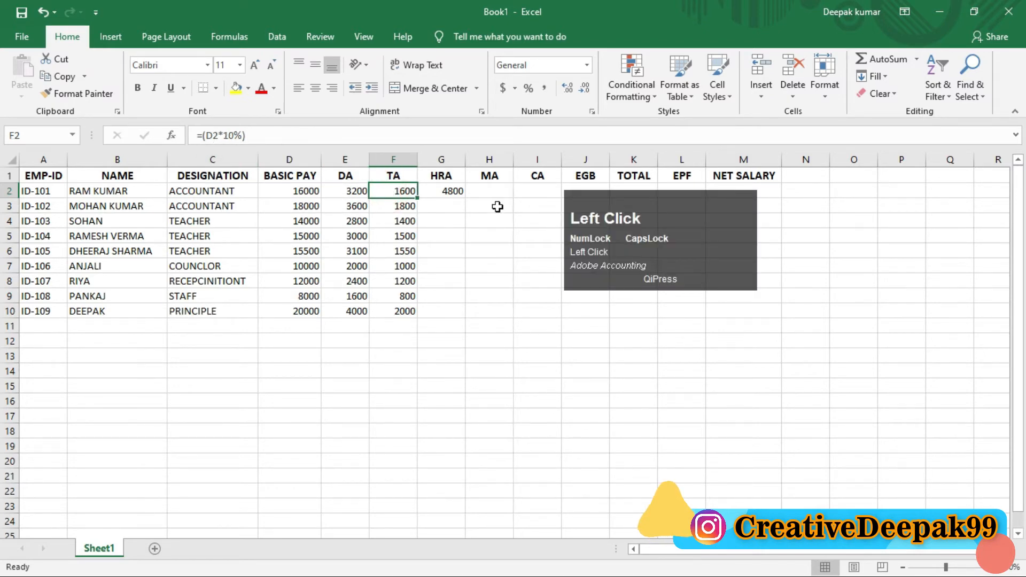
click(443, 191)
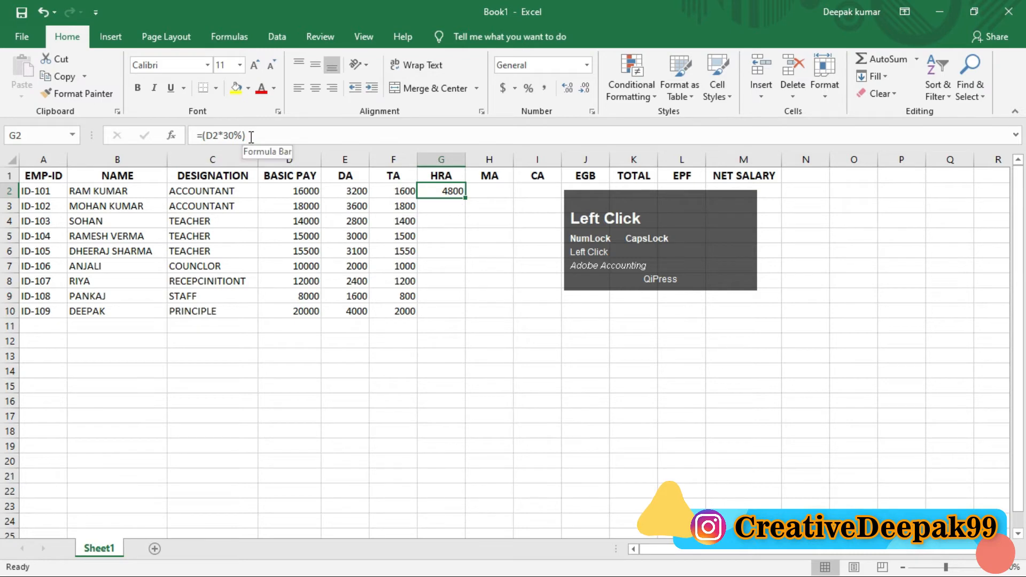
drag(450, 187, 457, 321)
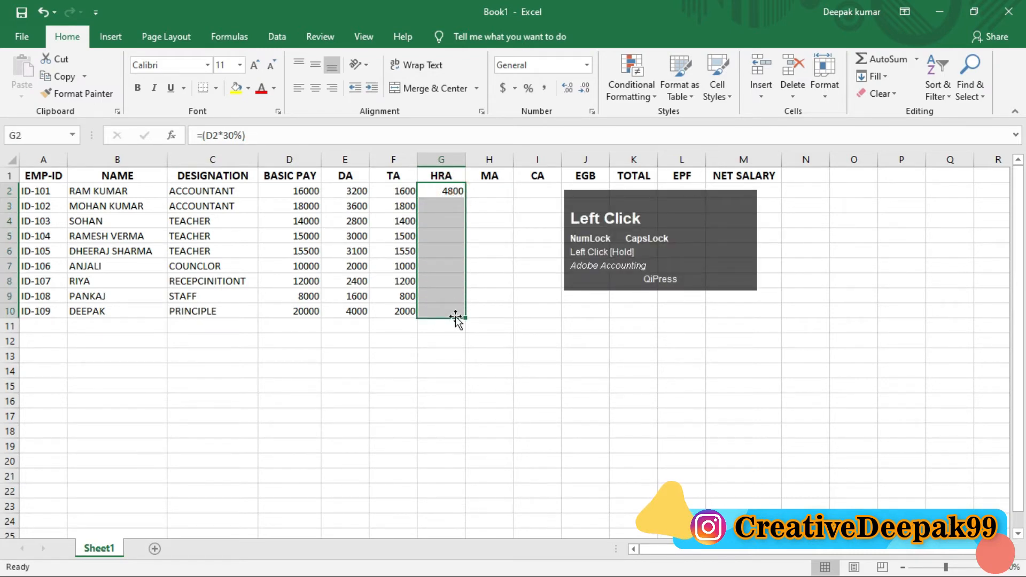
key(ctrl+d)
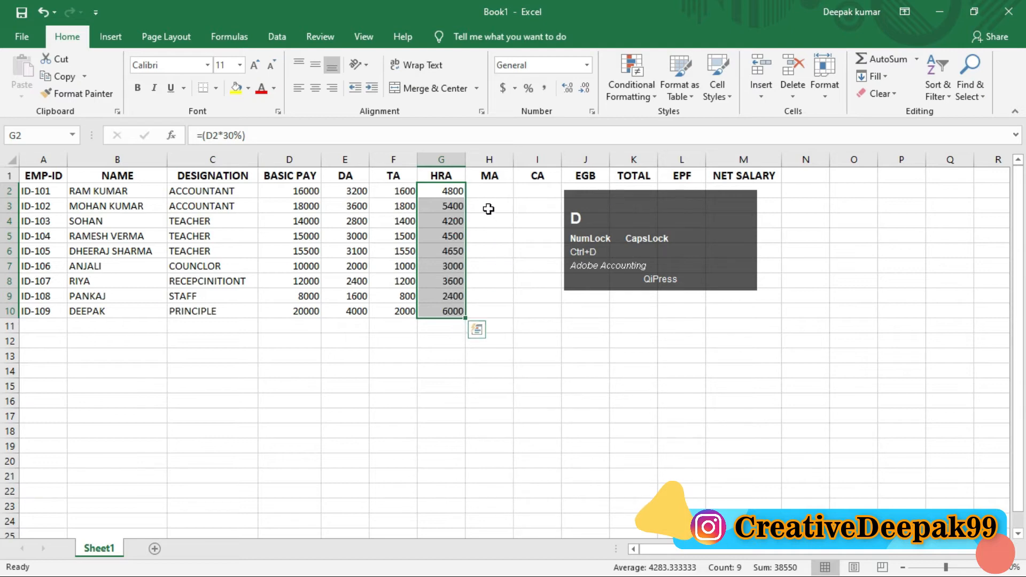
Enter an MA of 1000 in cell H2 and fill it down through H10
click(487, 191)
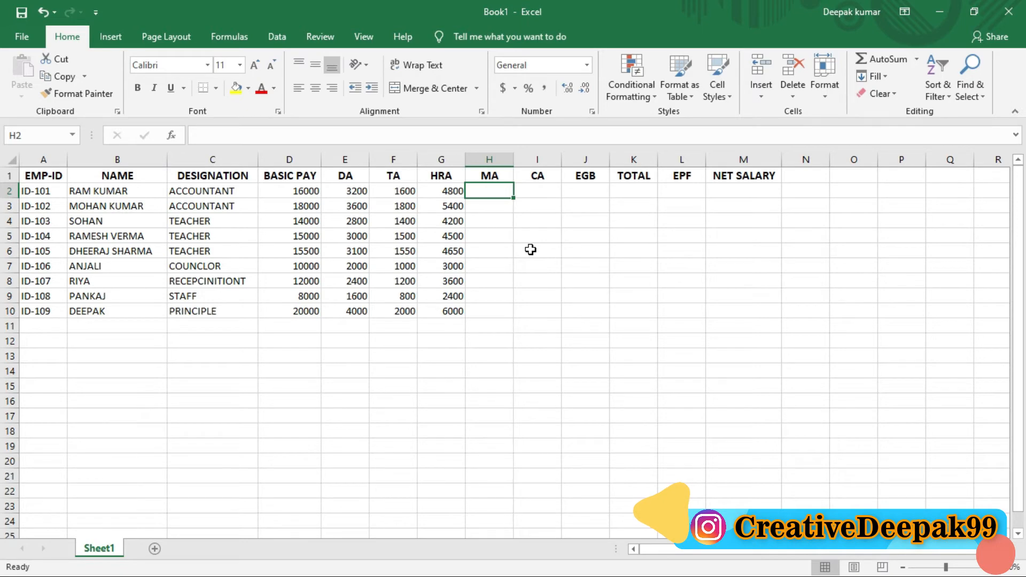
text(1000)
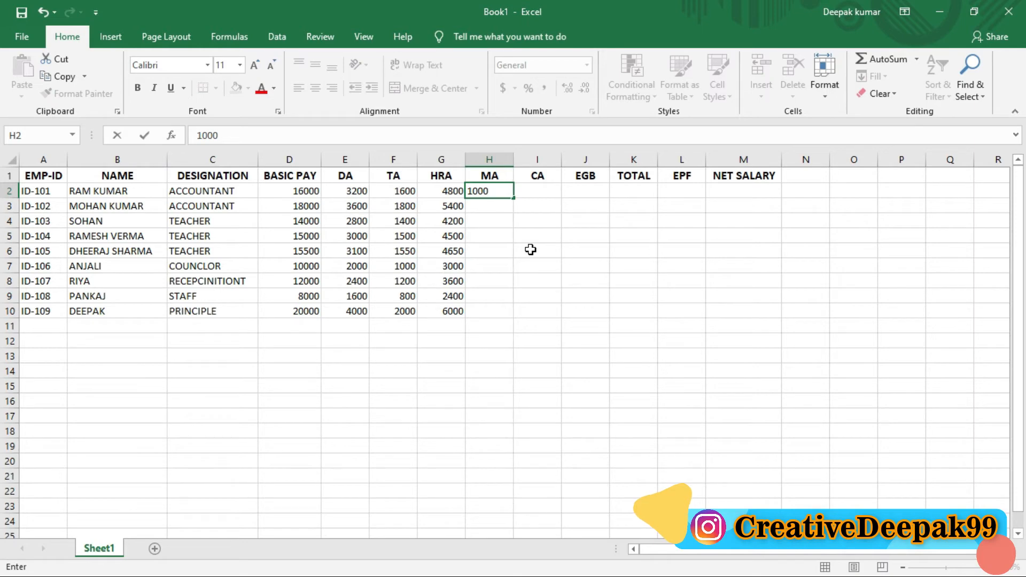
key(Return)
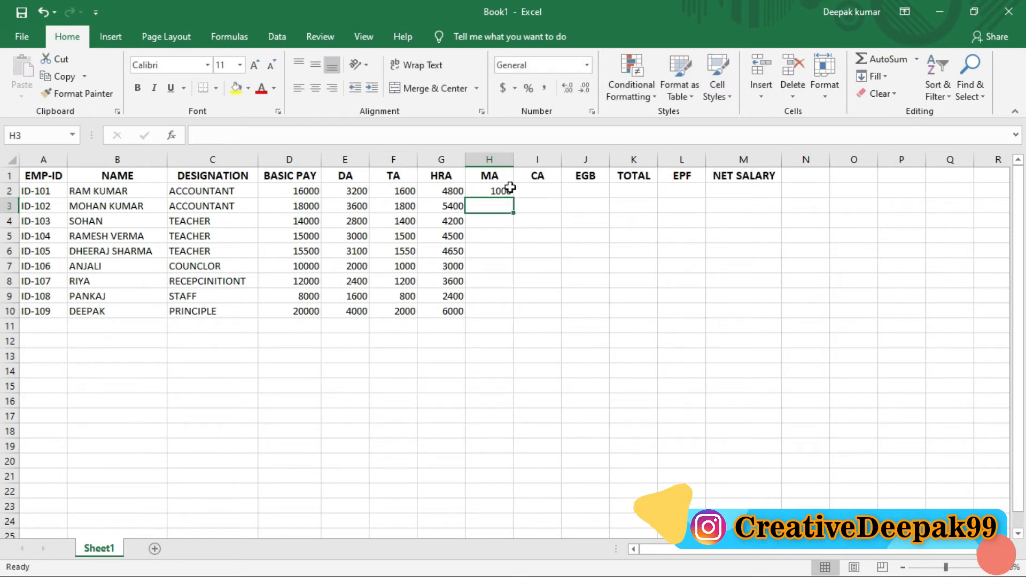
drag(495, 190, 496, 309)
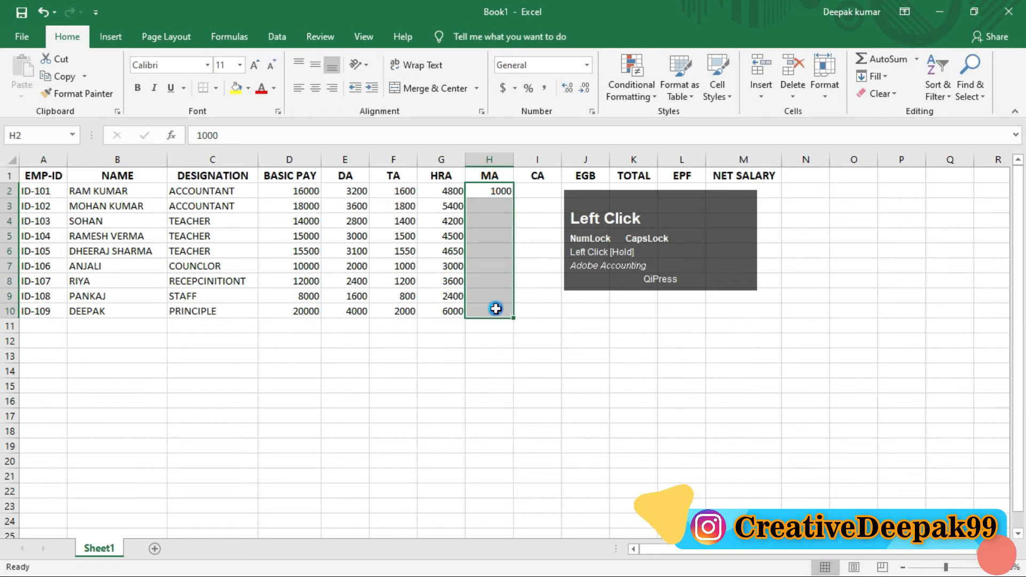
key(ctrl+d)
Compare the HRA formulas in column G with the fixed MA amounts in column H across the employee rows
click(487, 249)
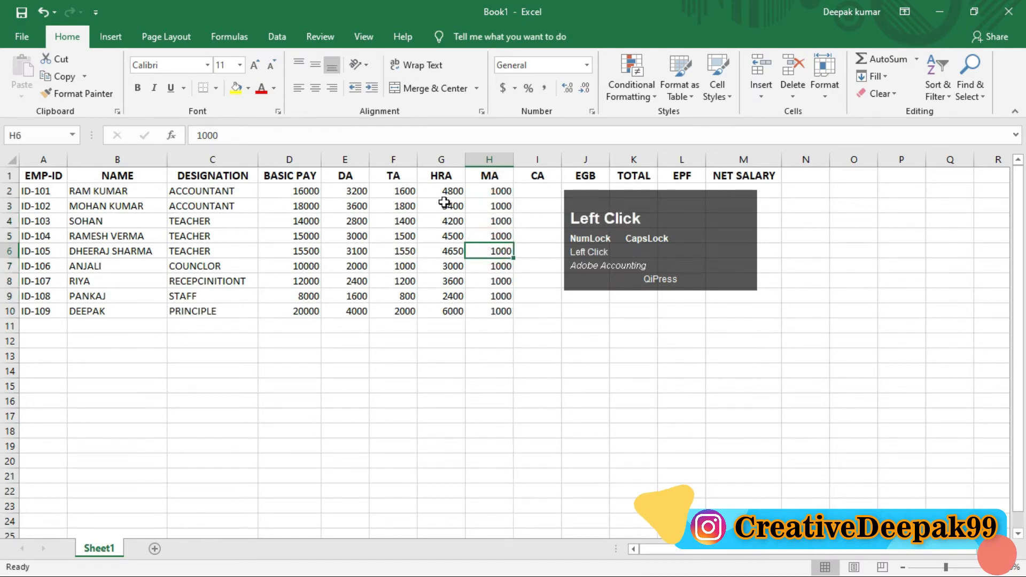
drag(443, 192, 450, 263)
click(450, 266)
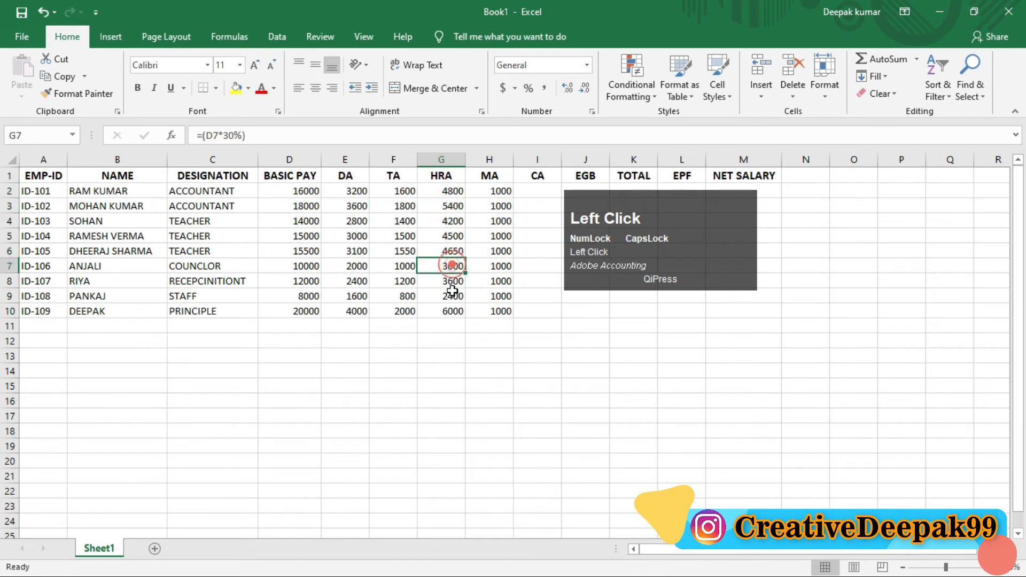
click(451, 250)
click(445, 208)
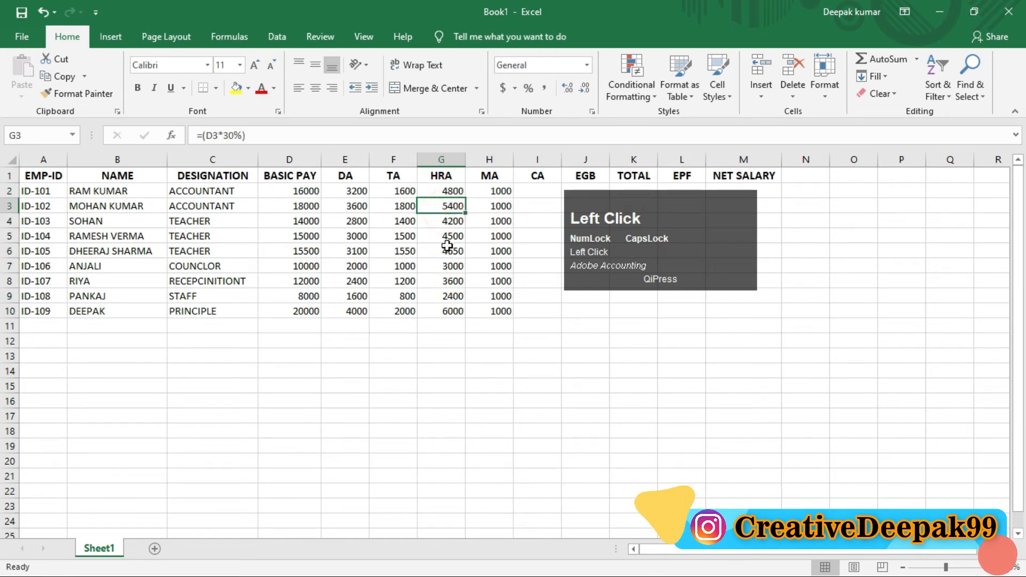
click(447, 248)
click(441, 220)
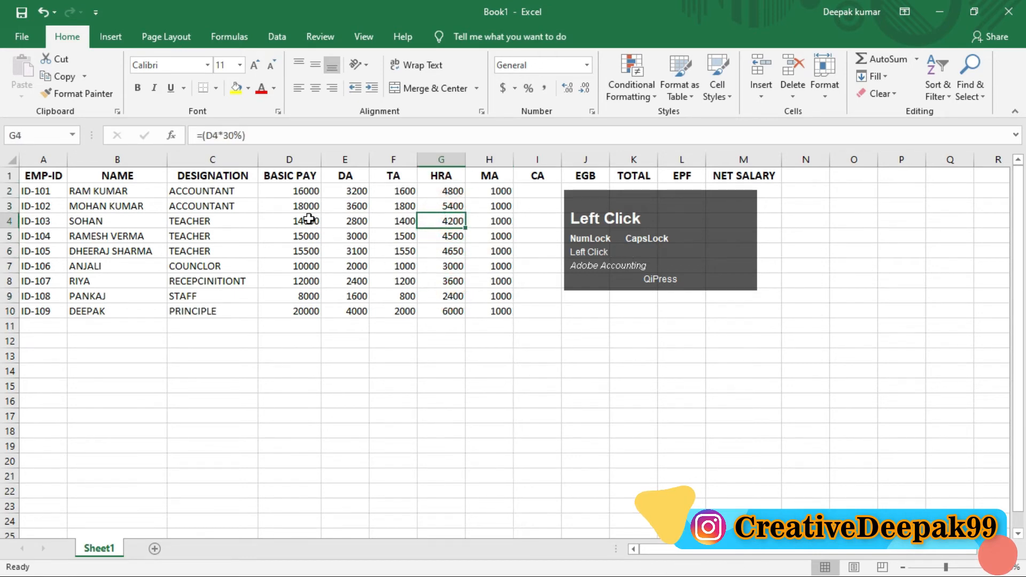
click(442, 265)
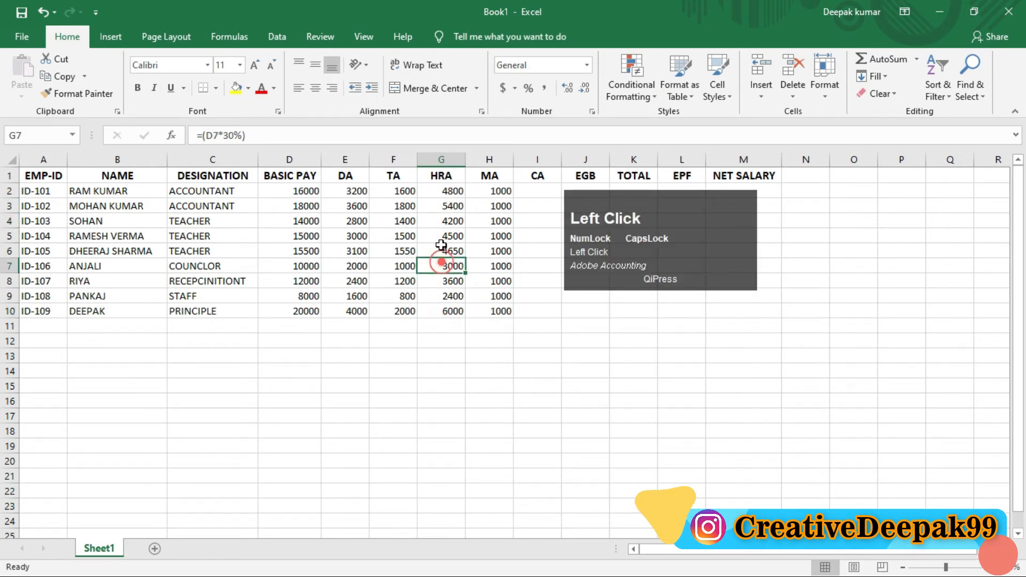
click(441, 247)
click(495, 194)
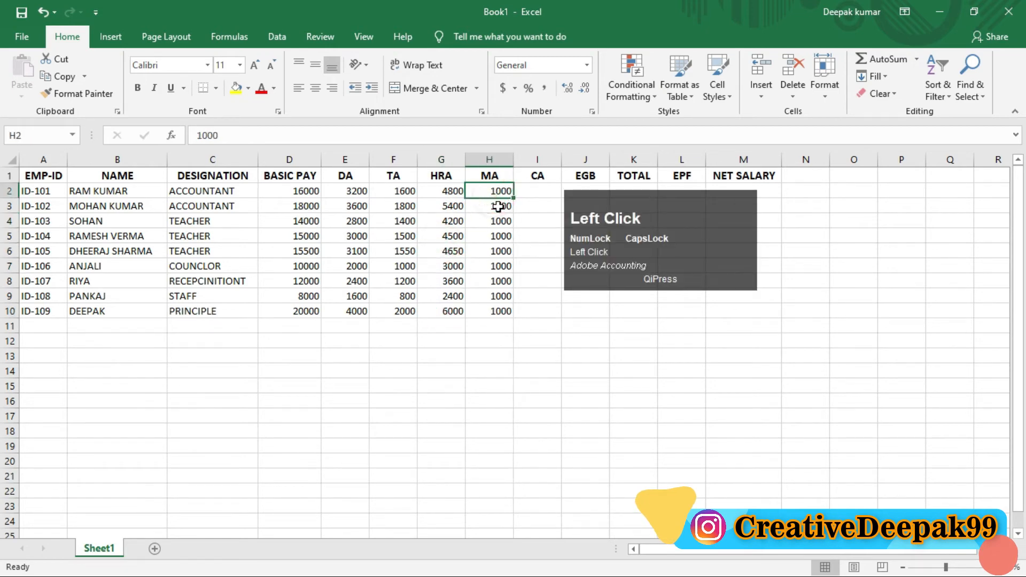
drag(497, 269, 499, 313)
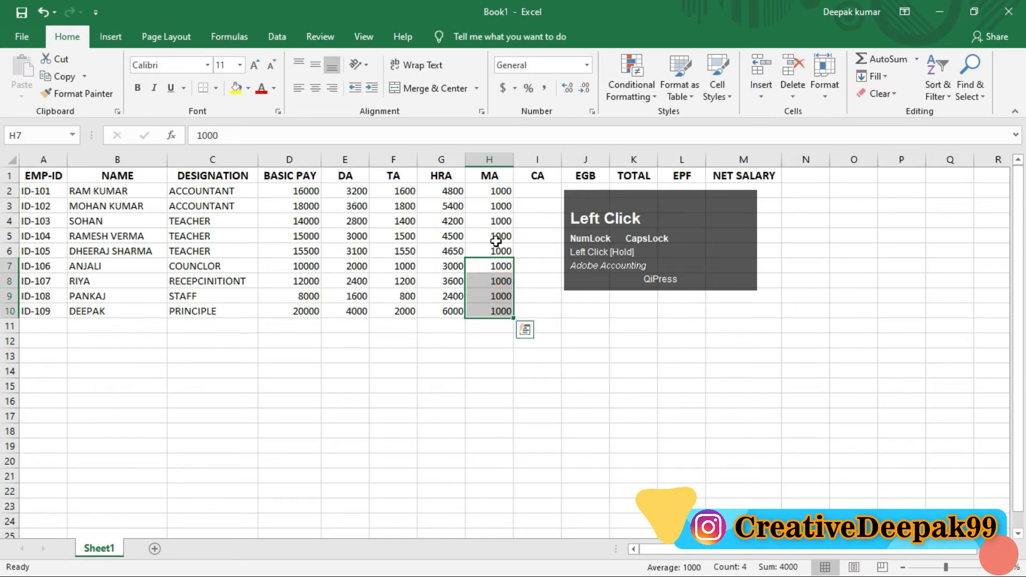
click(497, 222)
click(497, 206)
click(492, 192)
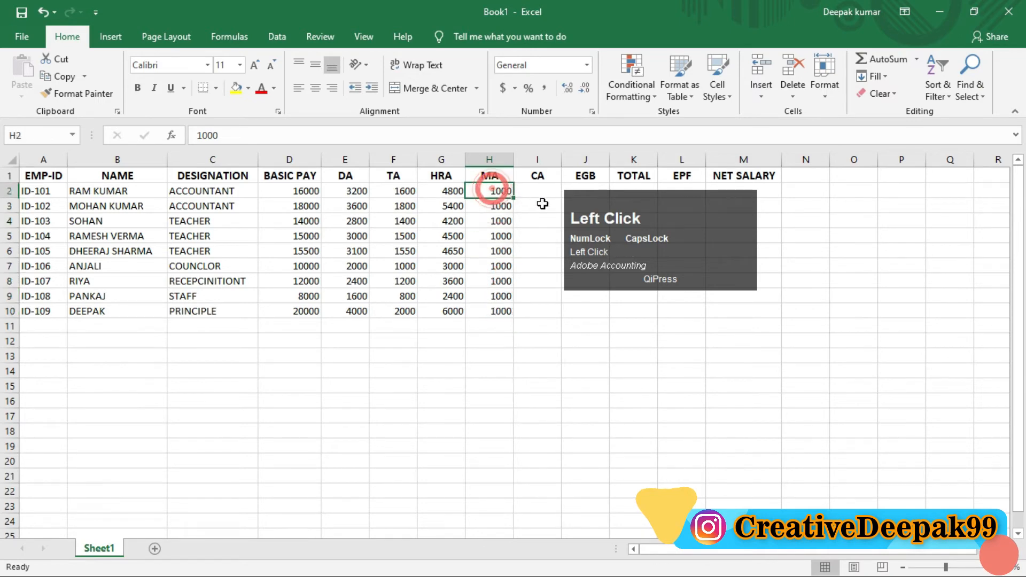
Enter a CA of 3000 in cell I2 and fill it down through I10
click(536, 191)
drag(650, 239, 728, 283)
click(534, 191)
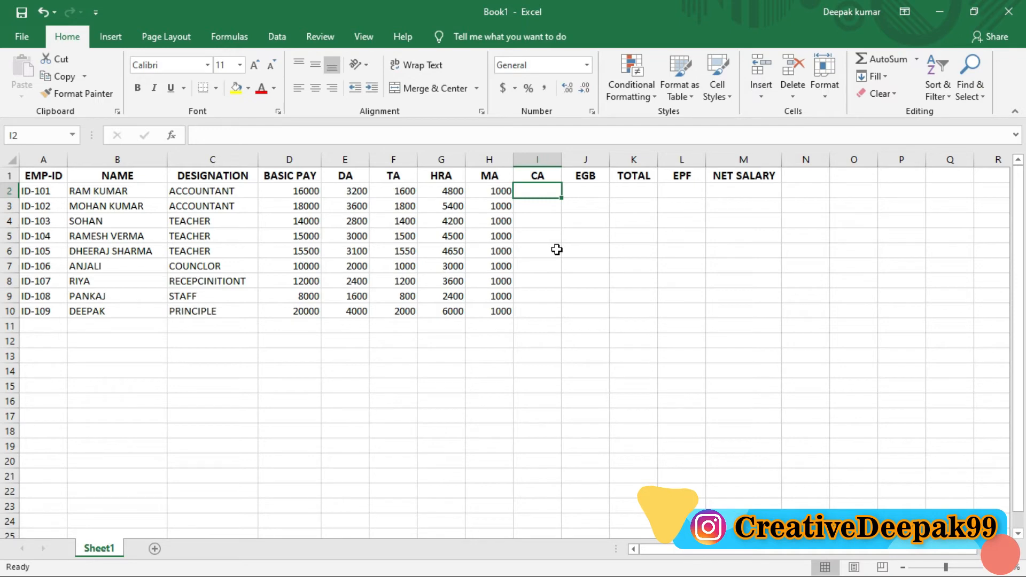
text(3000)
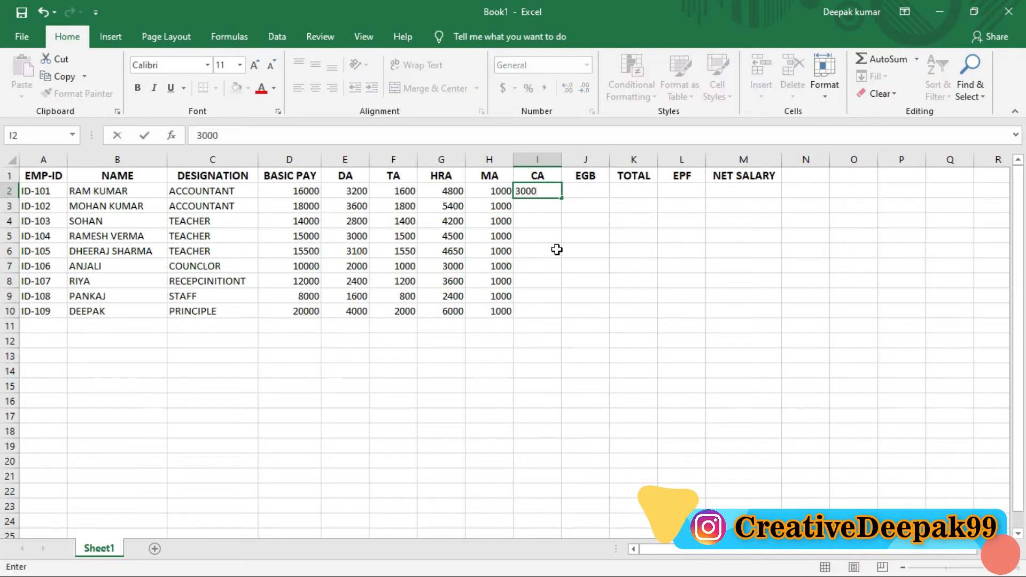
key(Return)
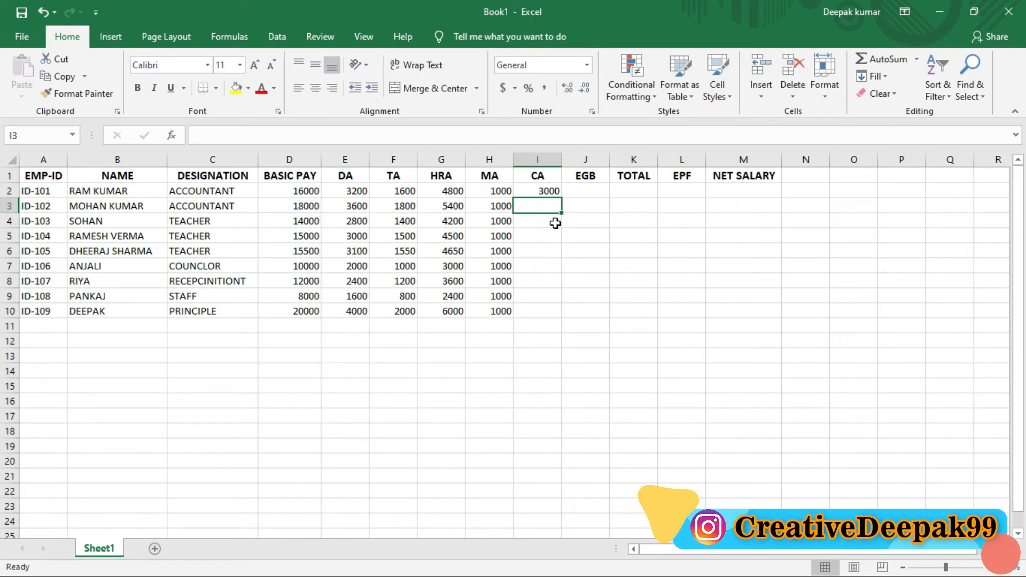
drag(547, 193, 544, 308)
key(ctrl+d)
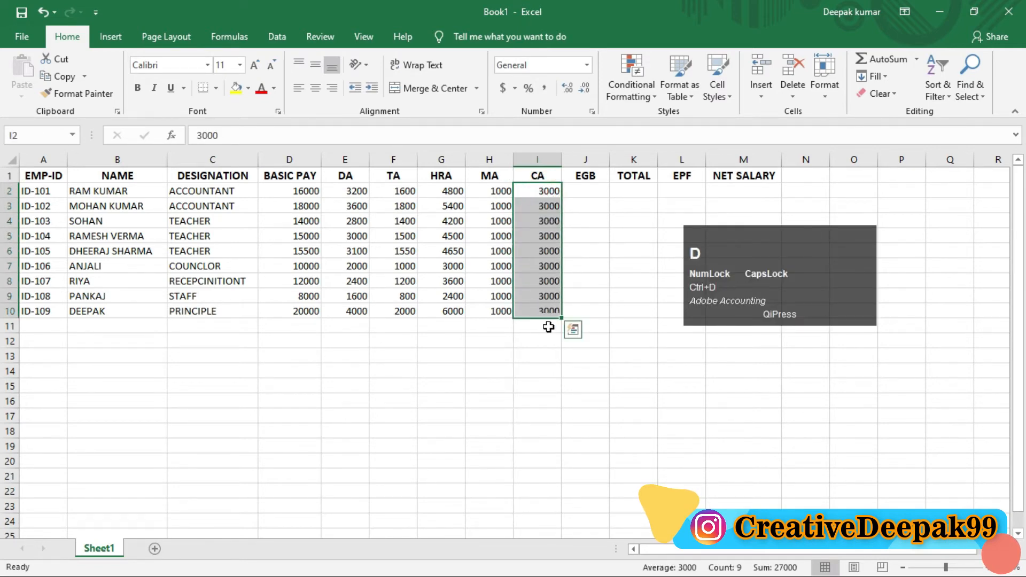
click(551, 209)
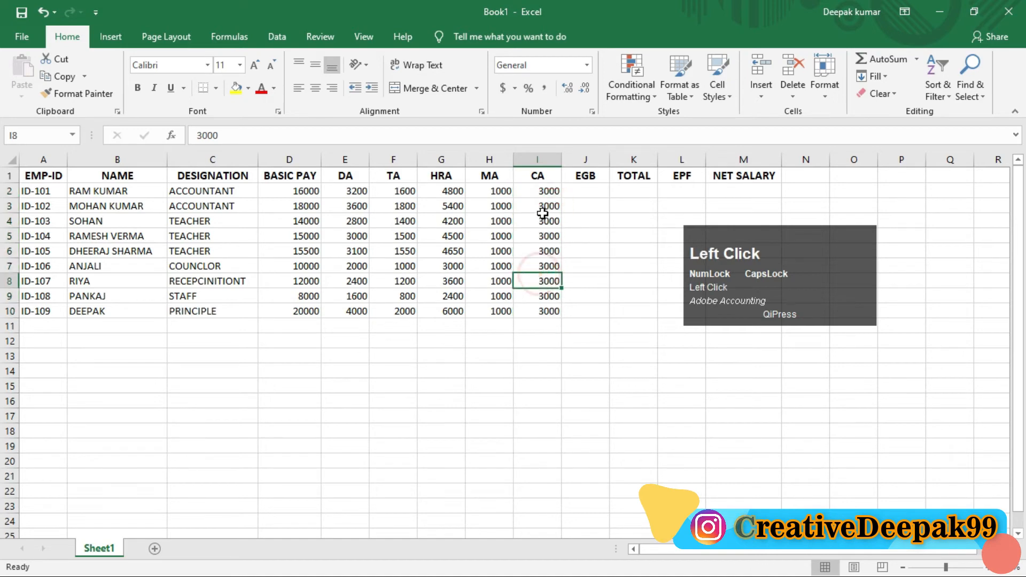
drag(540, 213, 550, 278)
drag(545, 191, 543, 324)
drag(493, 193, 505, 316)
Enter an EGB of 1200 in cell J2 and fill it down through J10
click(593, 192)
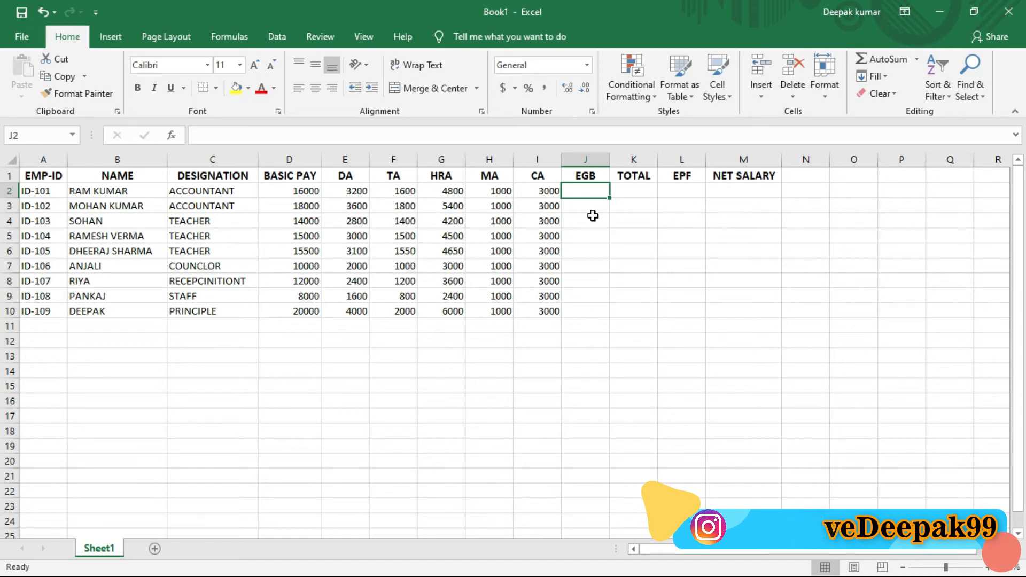
text(1200)
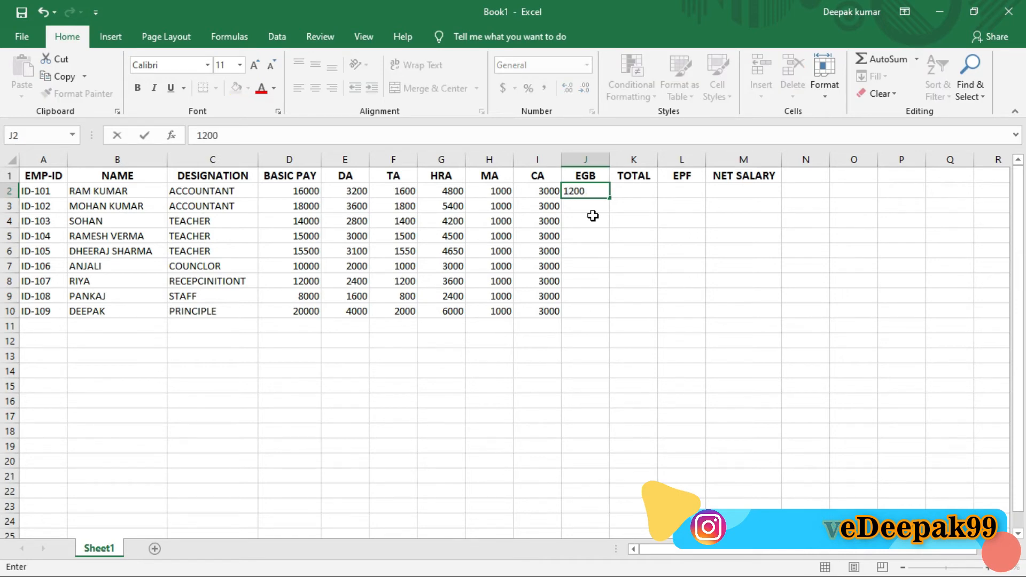
key(Return)
drag(592, 191, 593, 309)
key(ctrl+d)
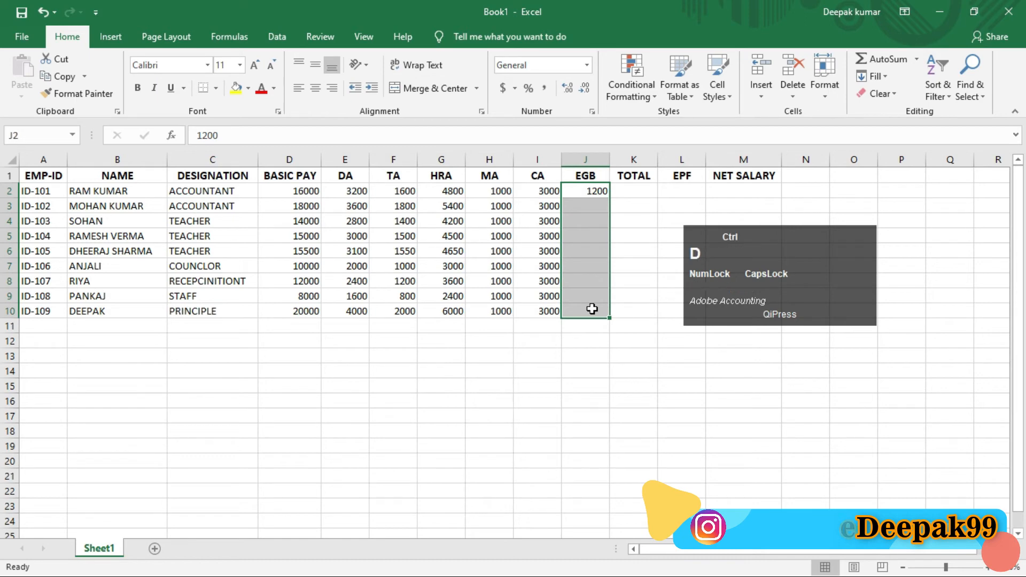
click(590, 310)
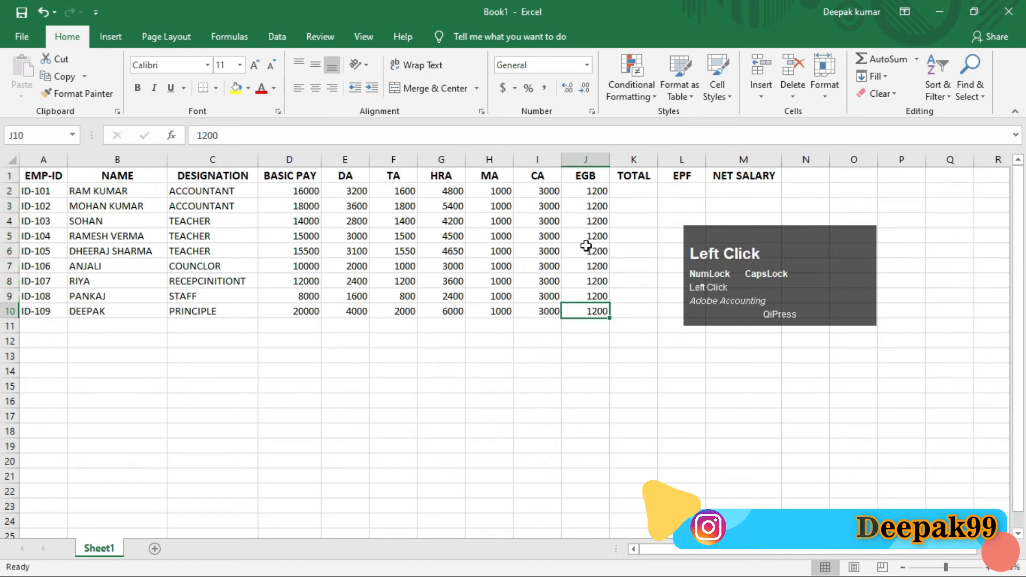
click(591, 207)
click(590, 266)
click(590, 254)
click(590, 206)
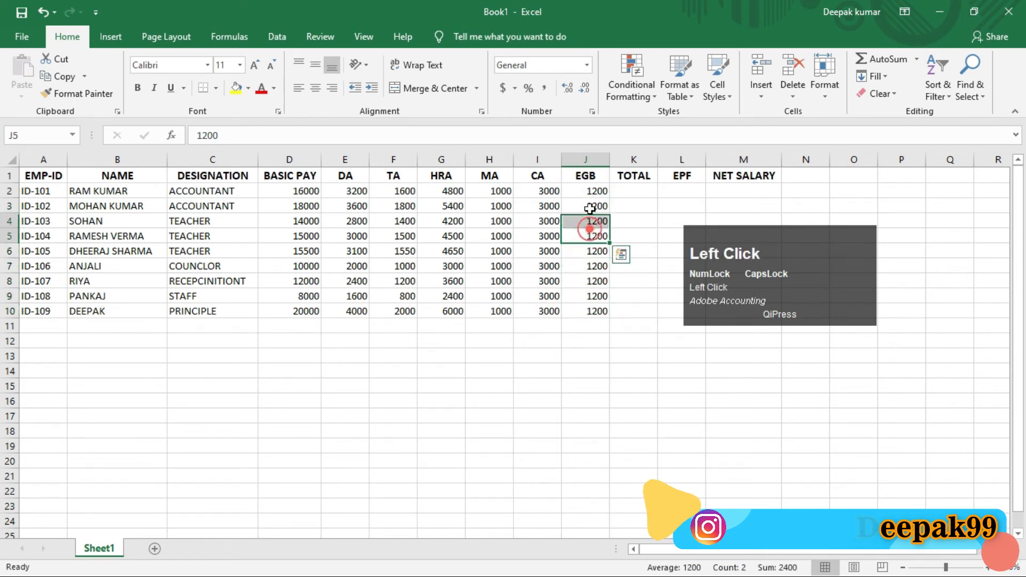
Enter the formula =SUM(D2:J2) in the TOTAL cell K2 to add basic pay and all allowances for the first employee
click(590, 191)
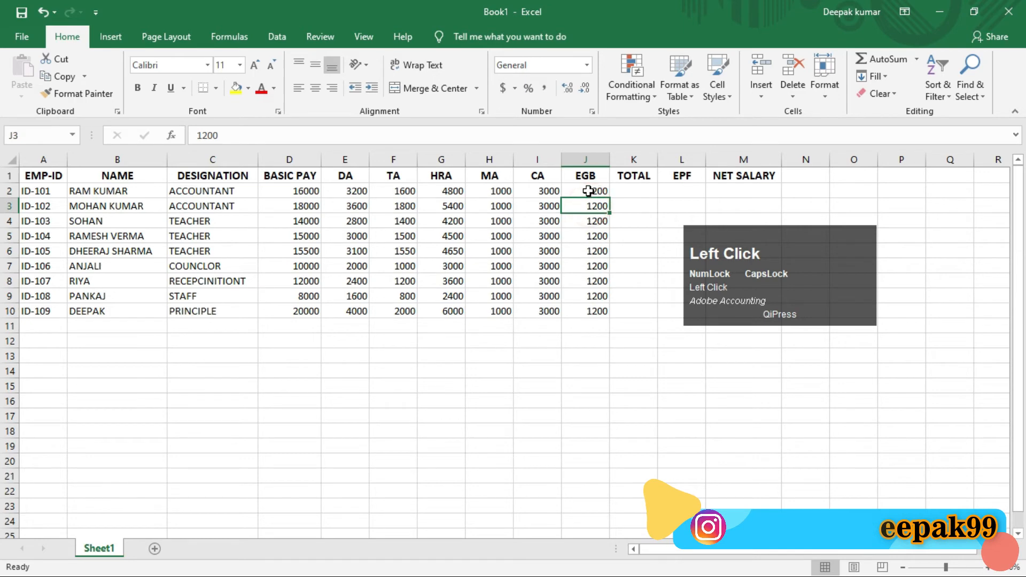
click(623, 191)
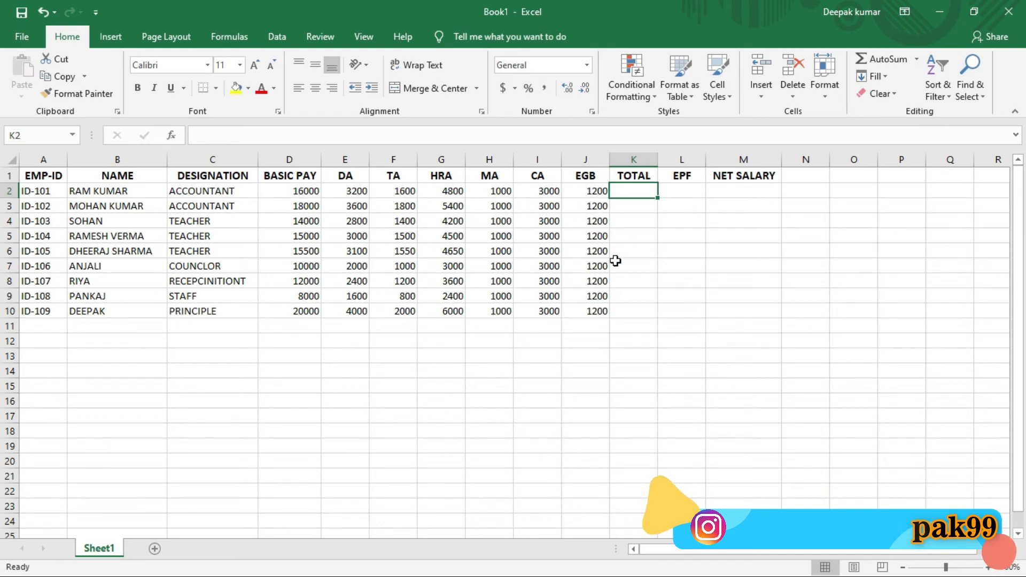
text(=)
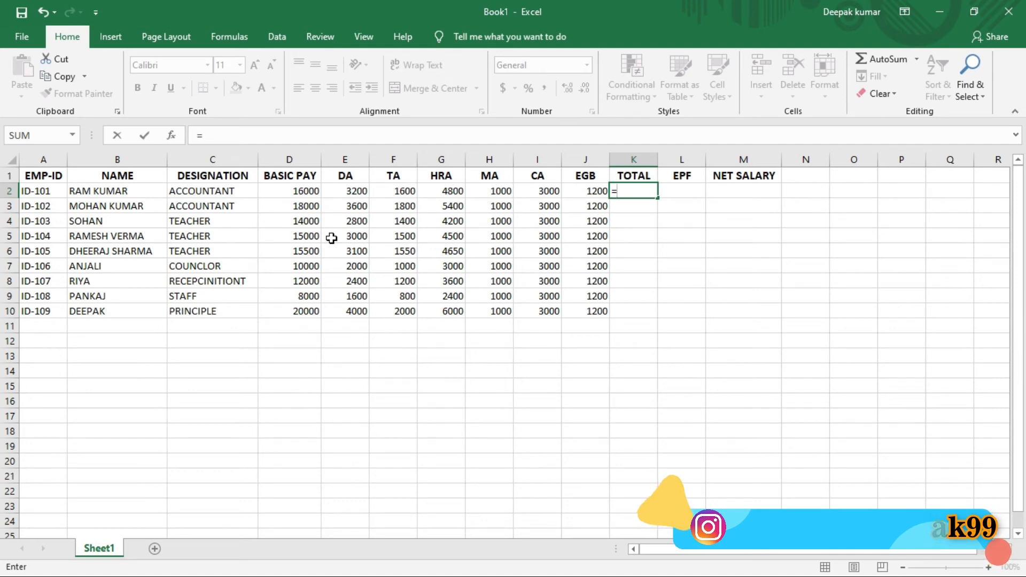
text(SUM)
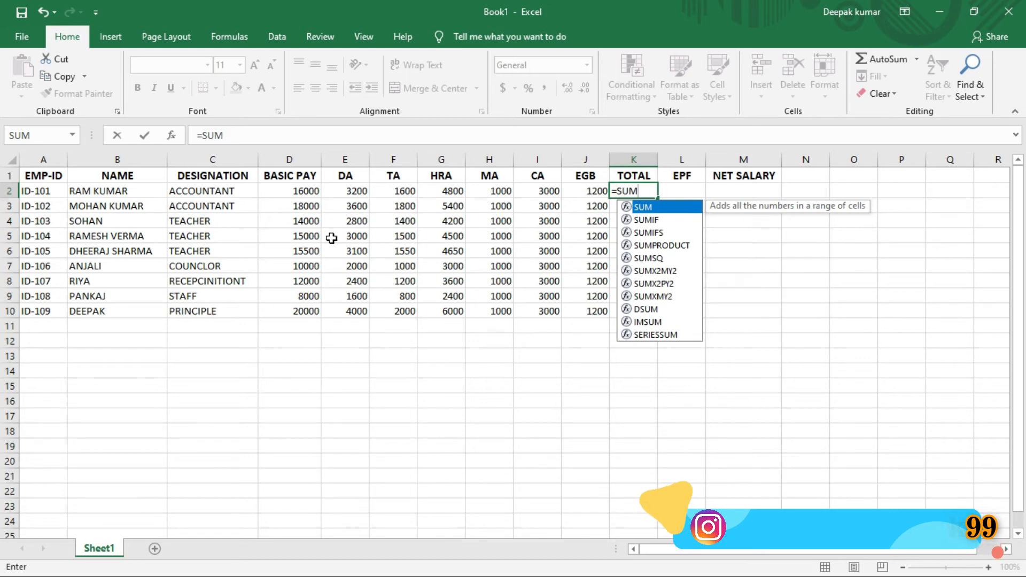
text(()
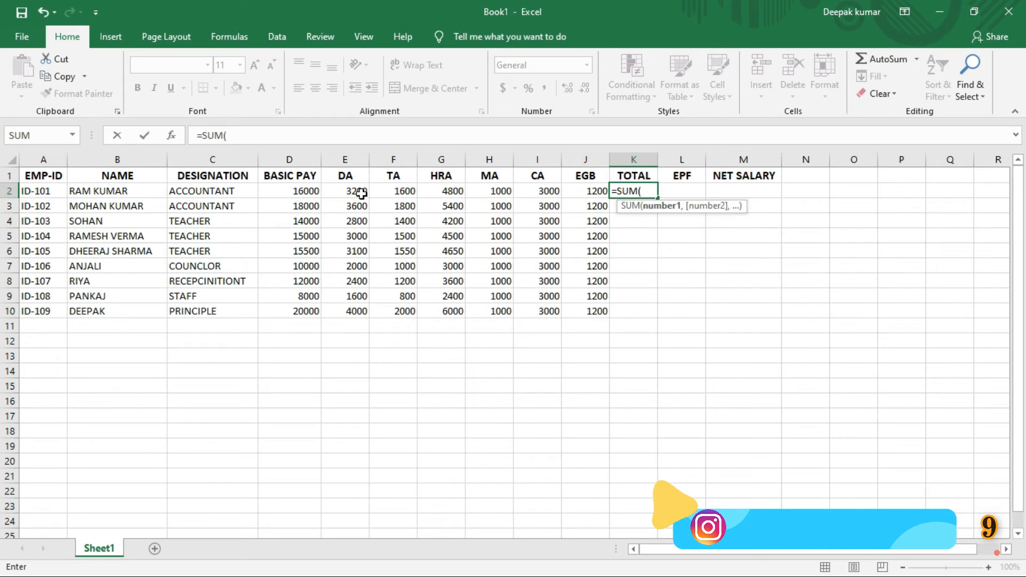
click(280, 191)
drag(280, 192, 593, 193)
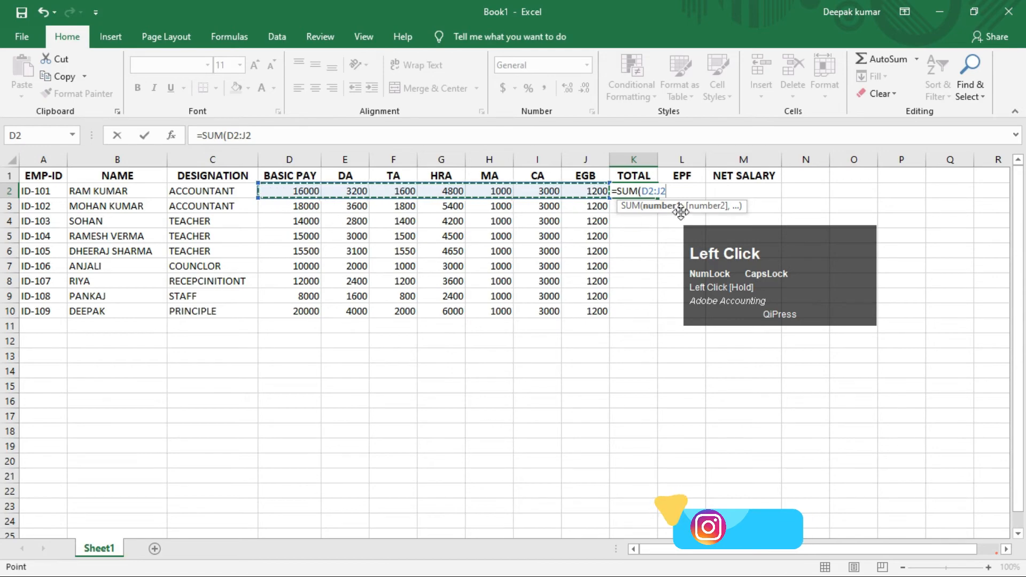
key(super+plus)
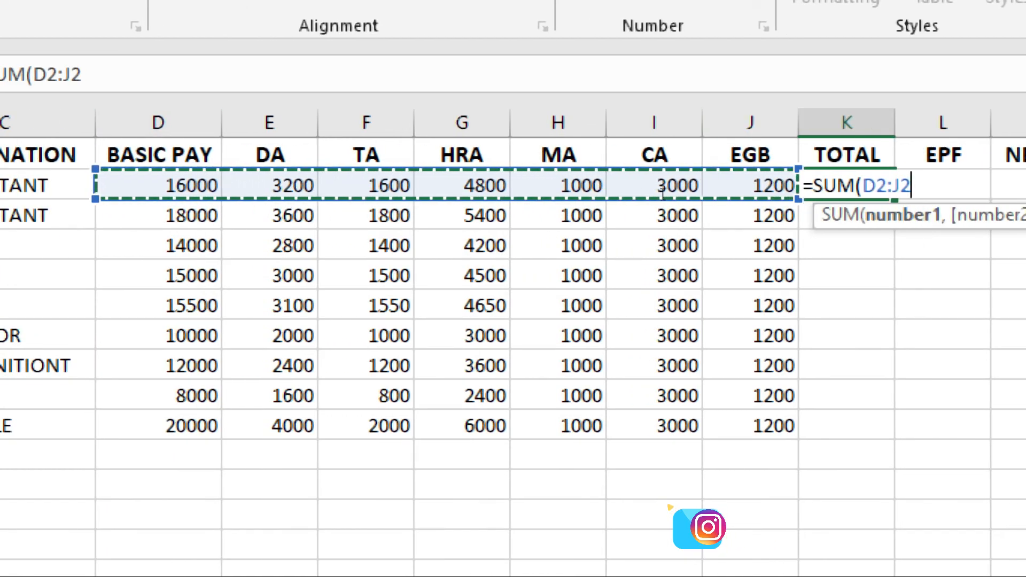
text())
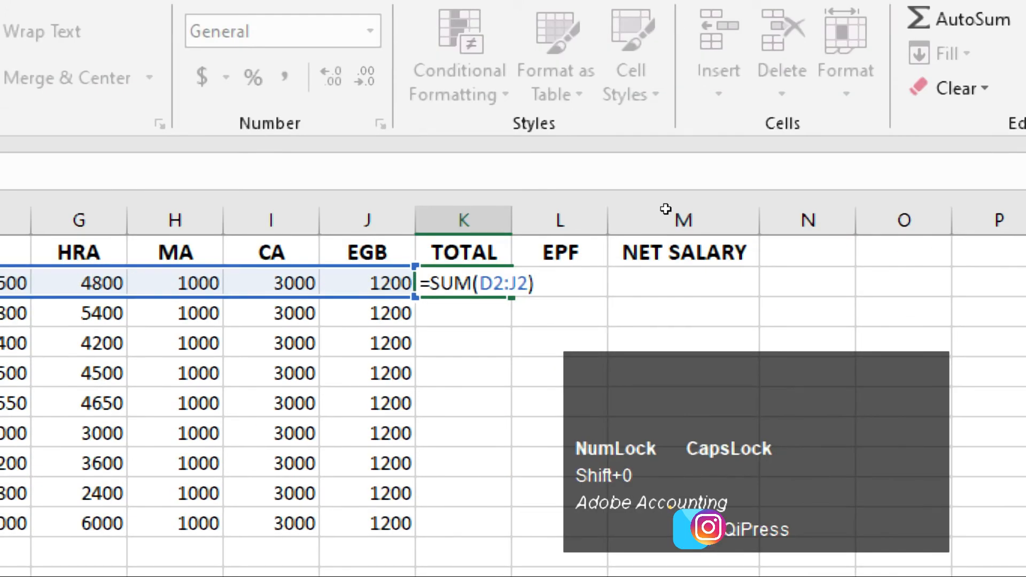
key(Return)
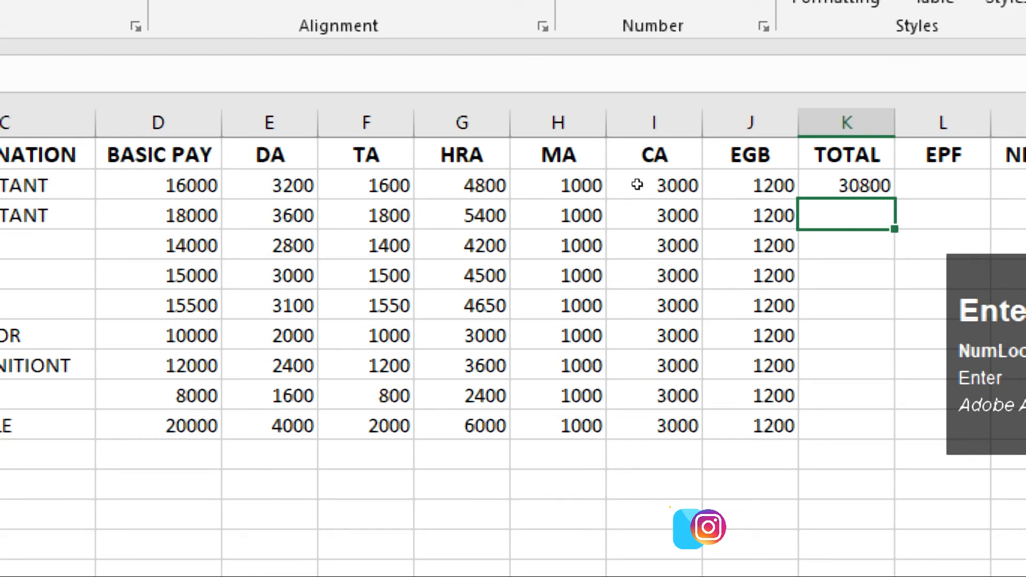
Fill the TOTAL formula from K2 down through K10
click(637, 185)
click(639, 190)
click(641, 192)
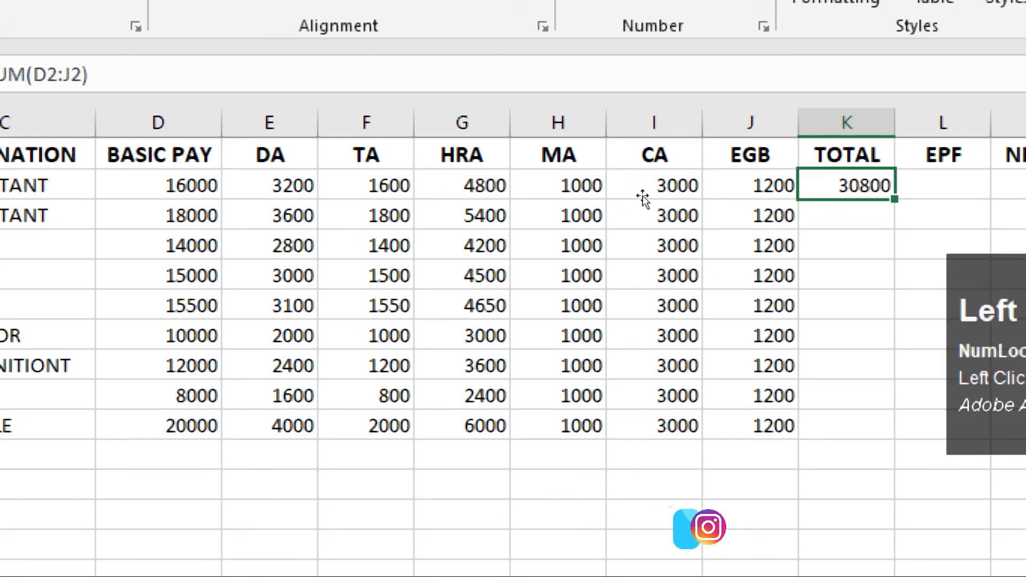
drag(642, 192, 643, 314)
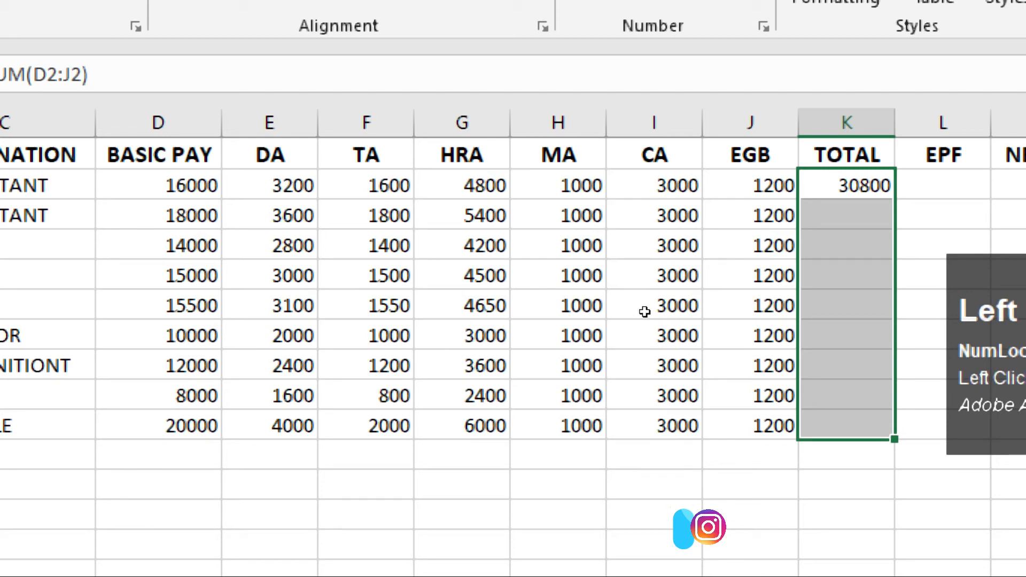
key(ctrl+d)
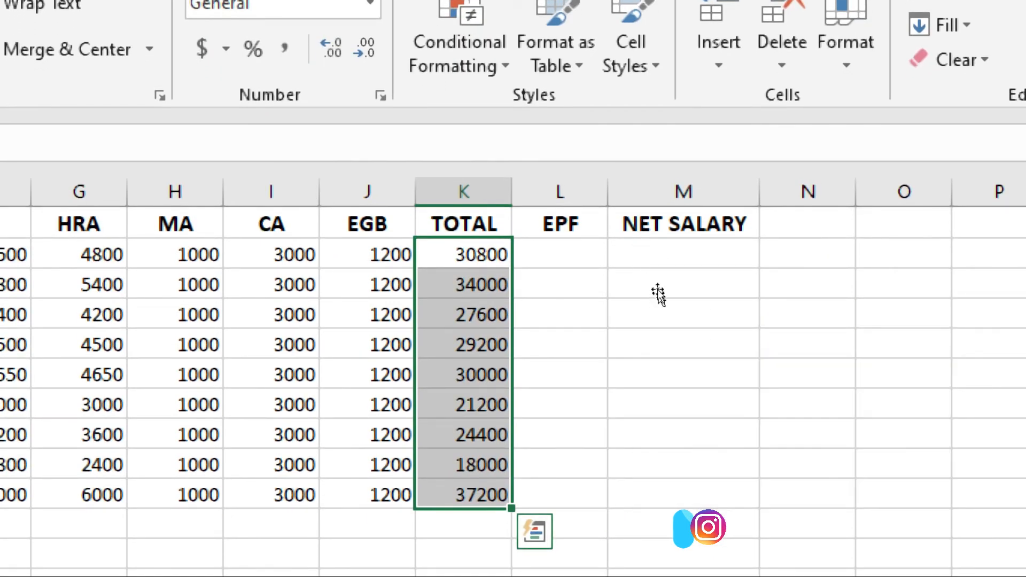
click(643, 236)
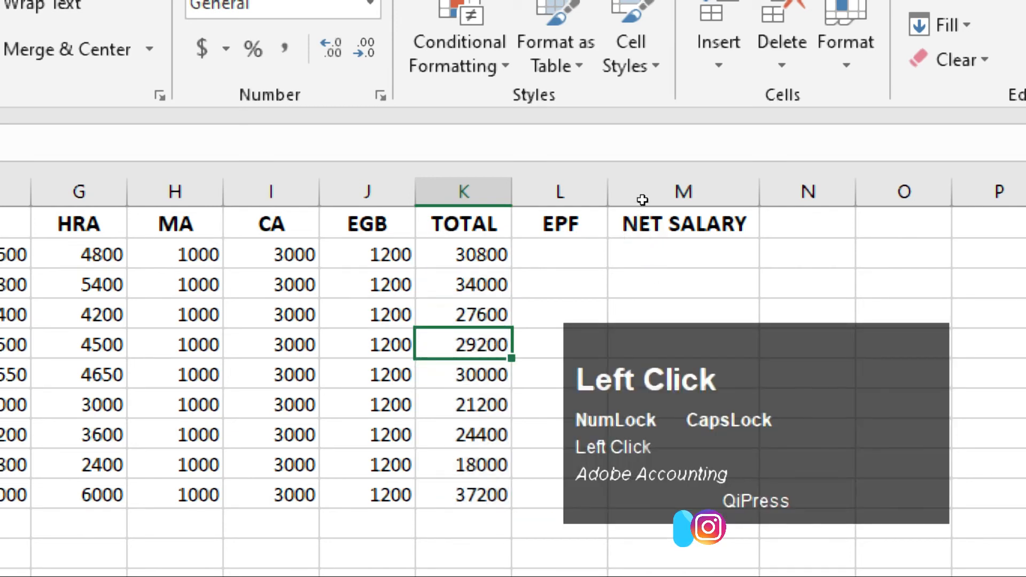
Enter the EPF formula =(K2*12%) in cell L2 and fill it down through L10
key(Up)
key(Up)
key(Up)
key(Right)
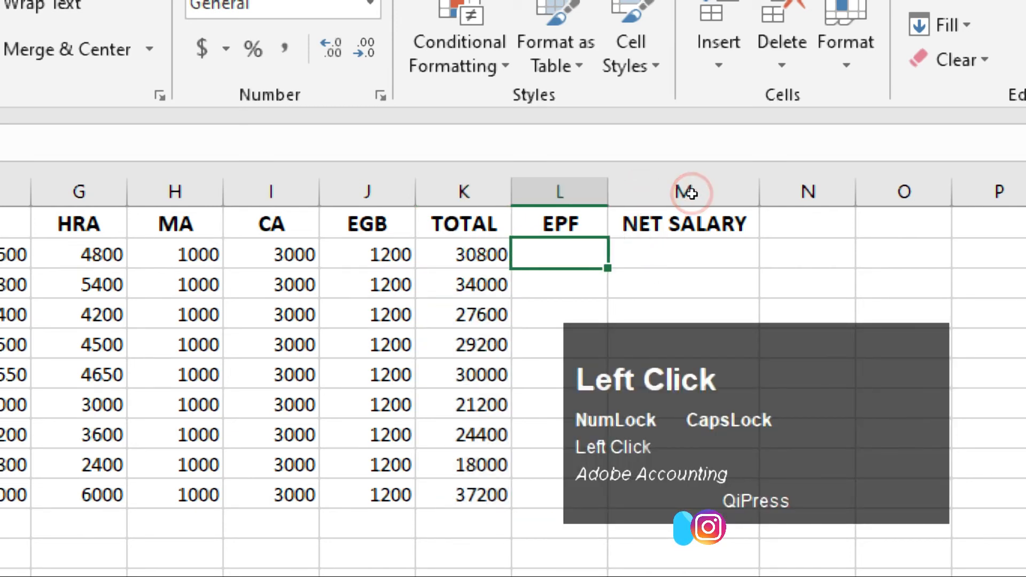
drag(723, 246, 760, 235)
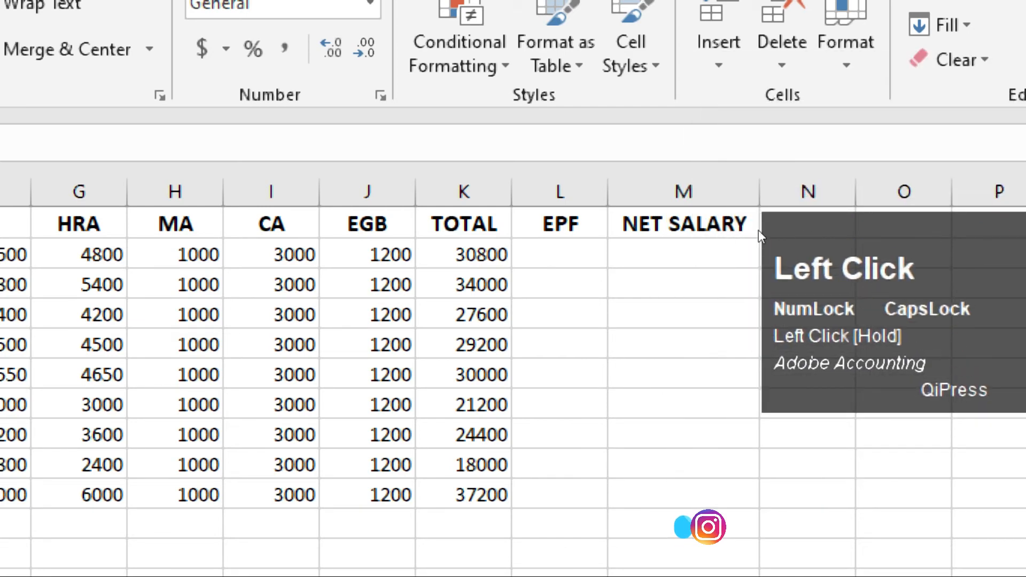
click(666, 189)
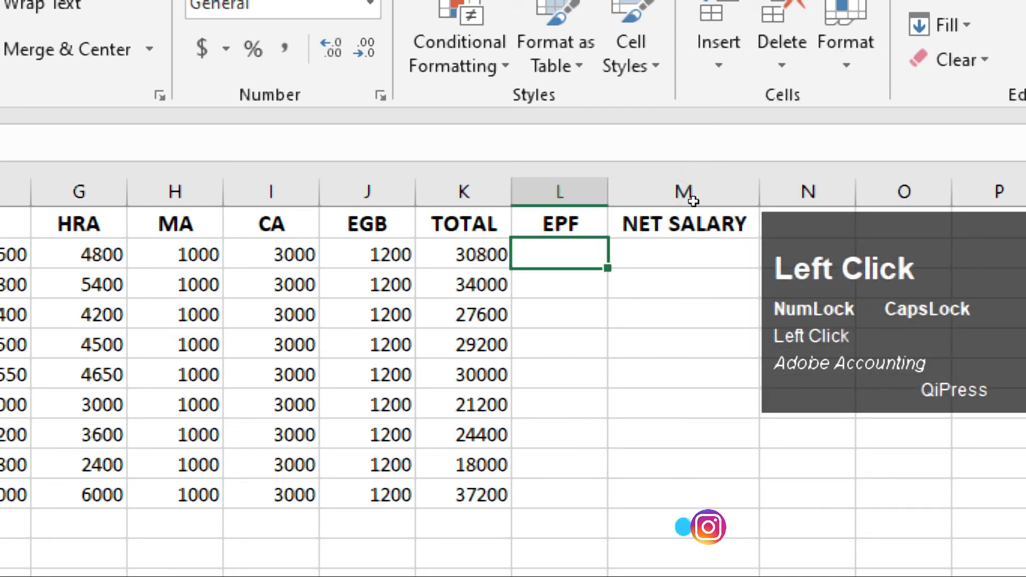
text(=)
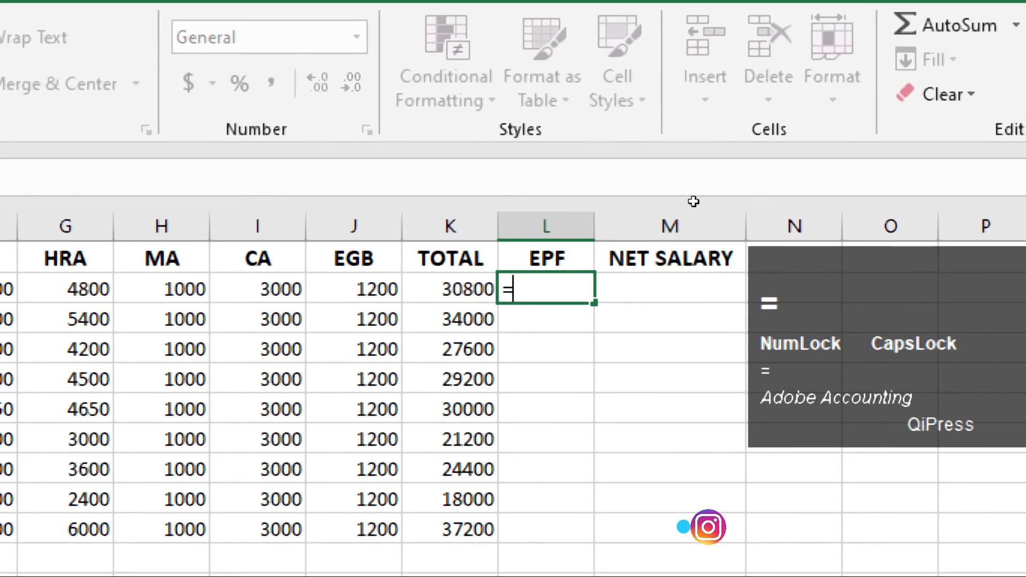
text(()
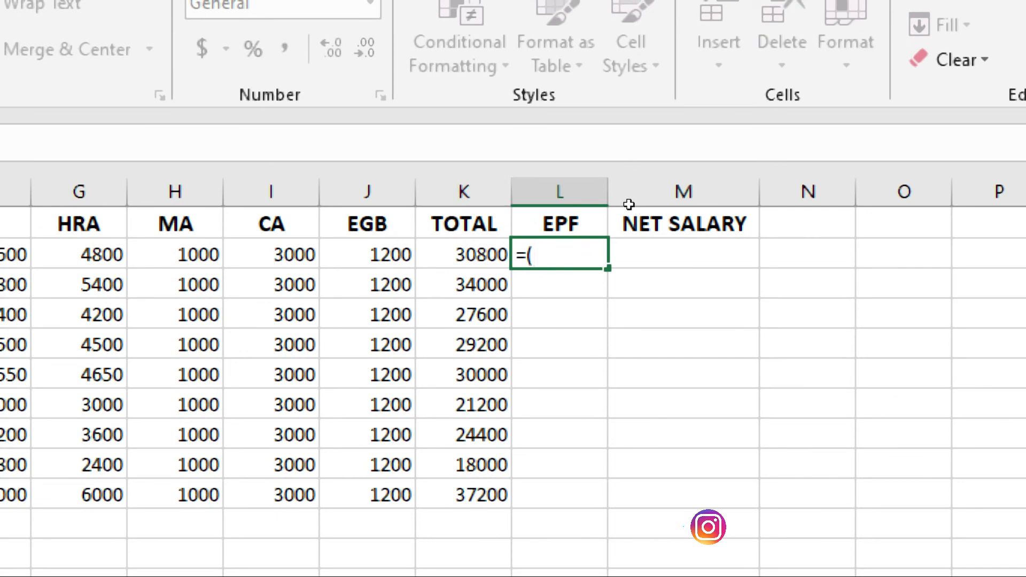
click(635, 191)
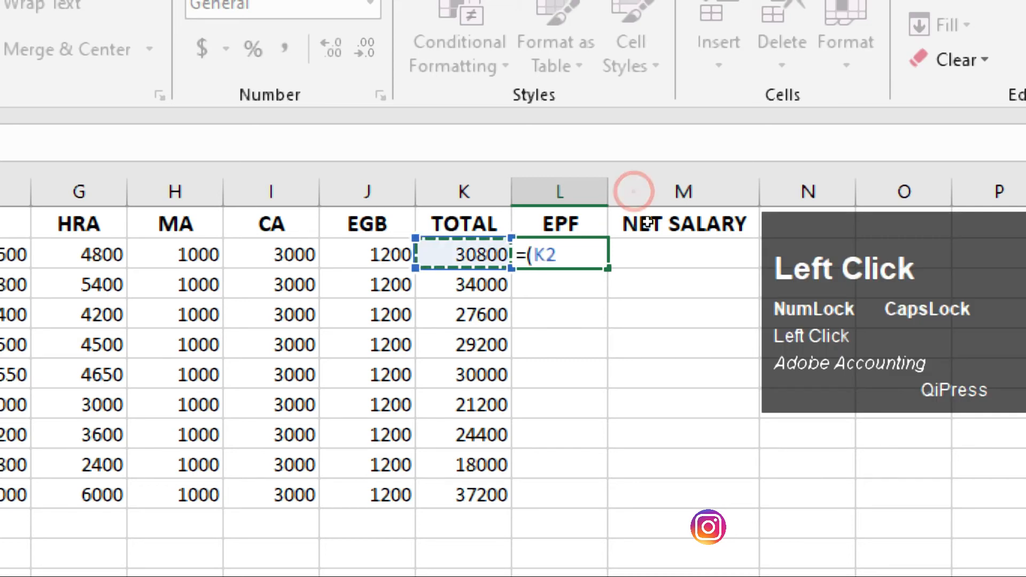
text(*)
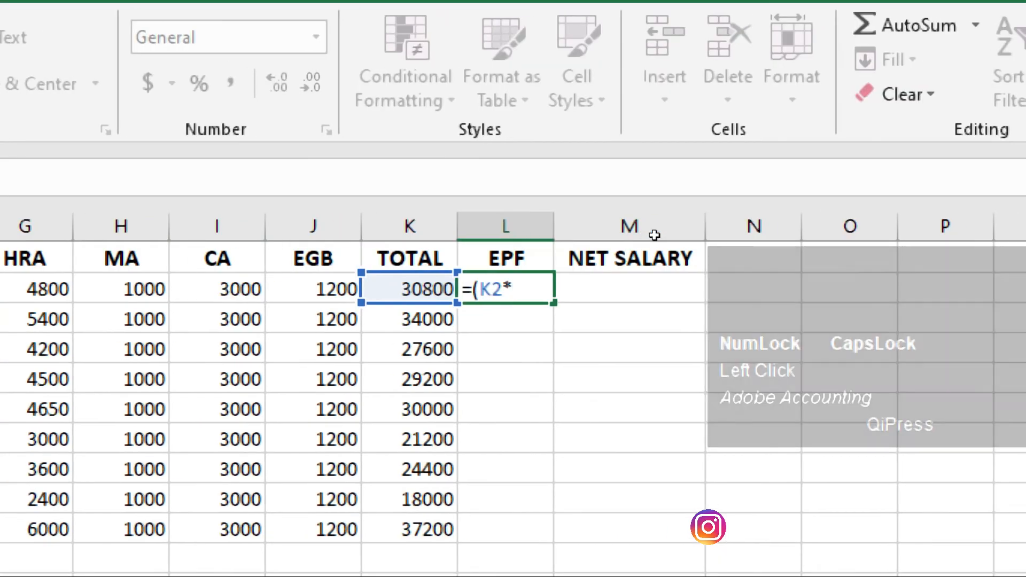
text(12)
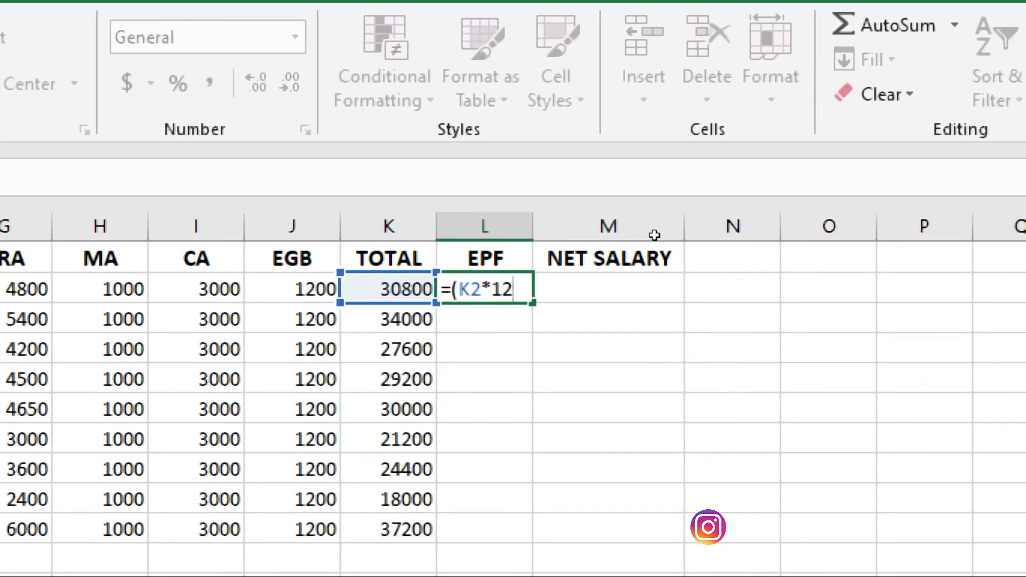
key(shift)
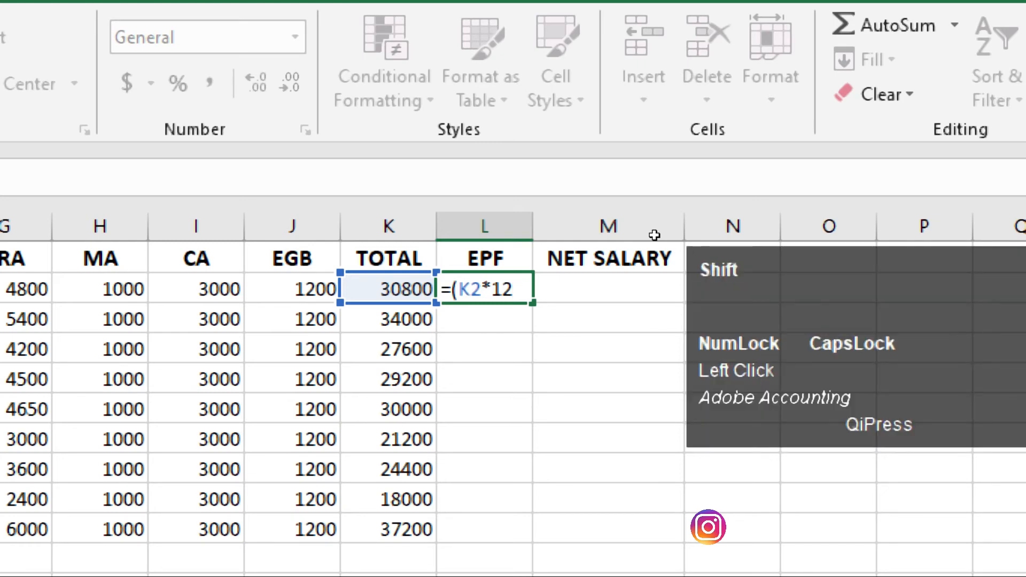
text(%)
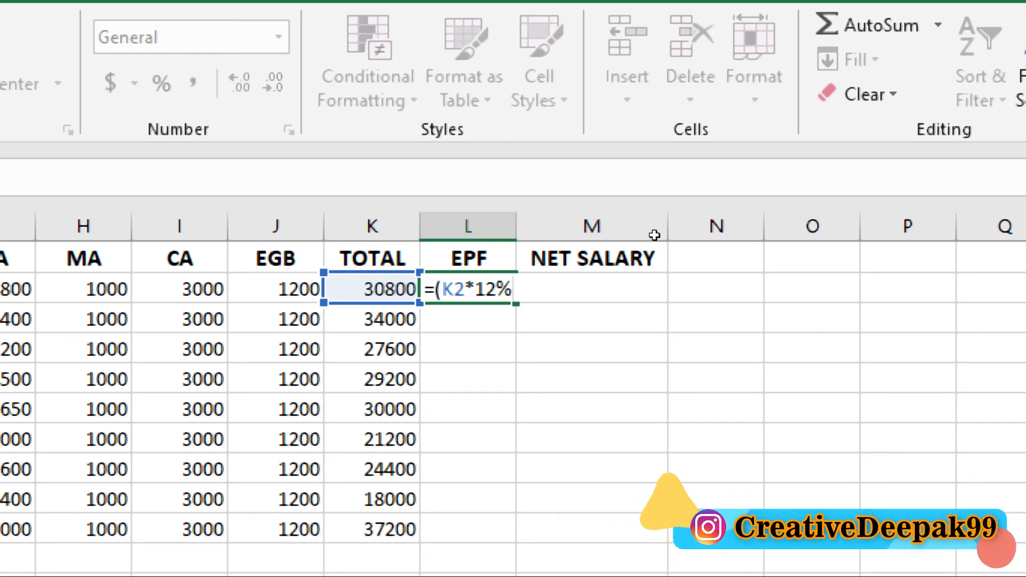
text())
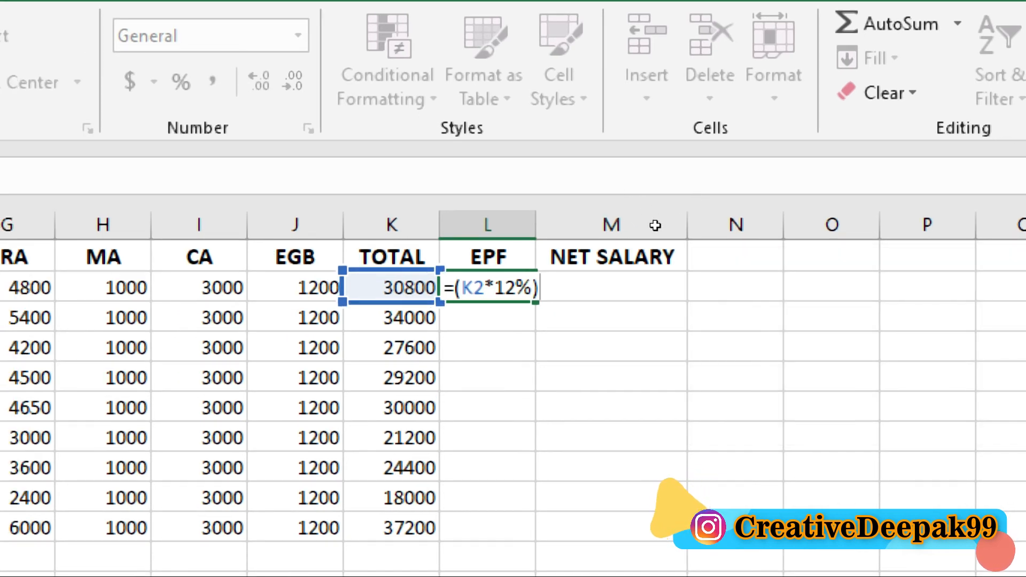
key(Return)
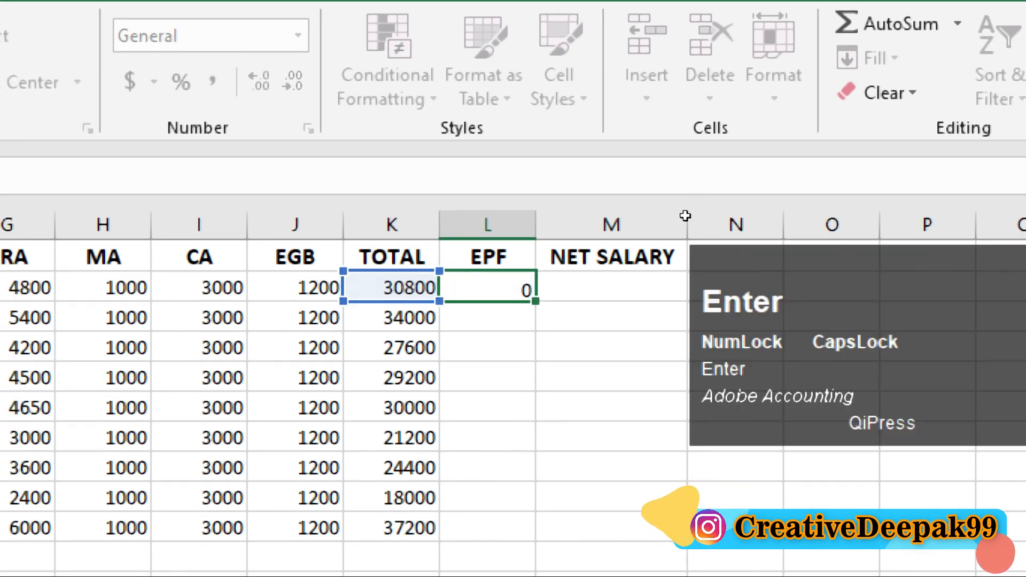
click(690, 199)
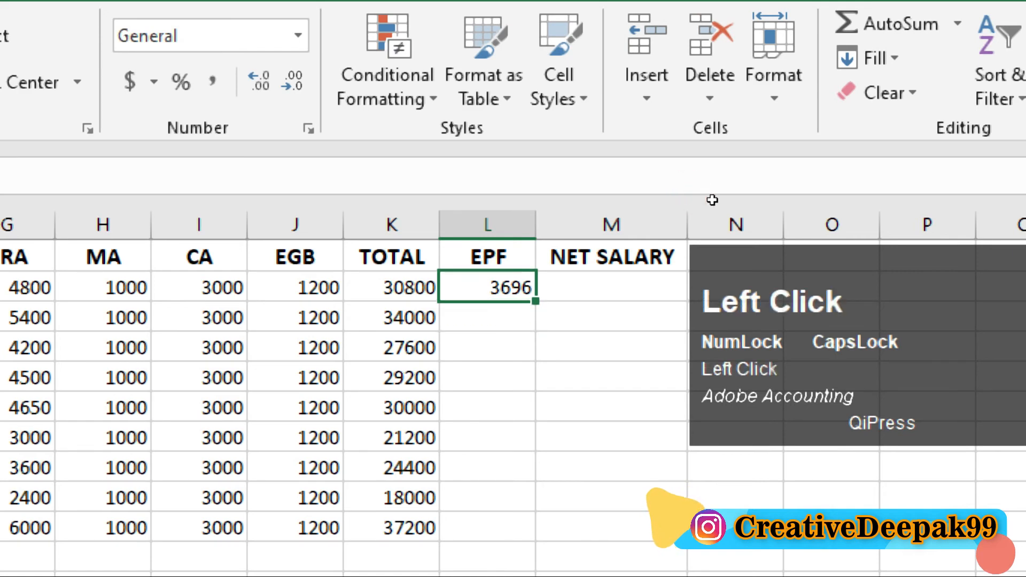
drag(707, 201, 734, 319)
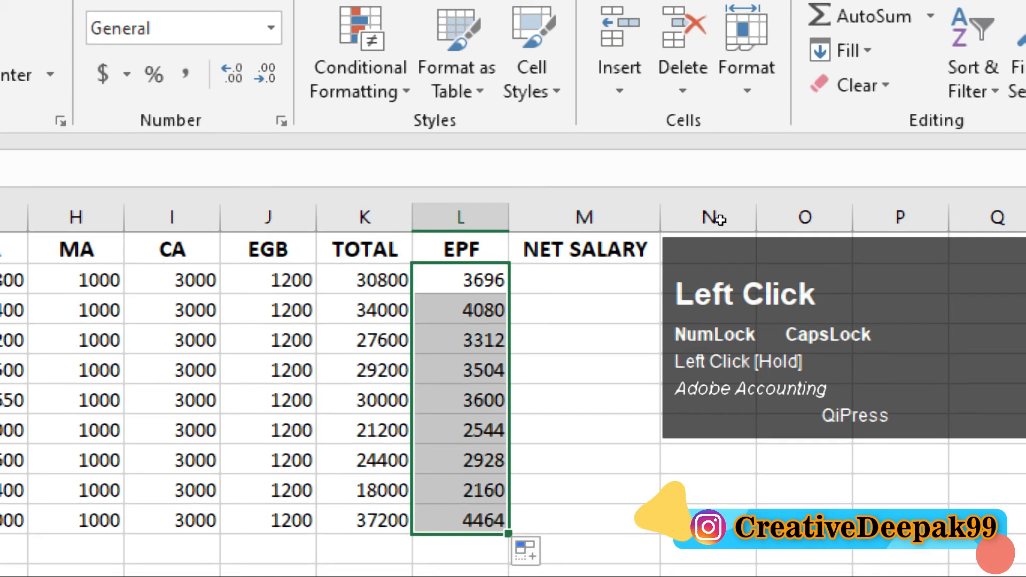
Enter the NET SALARY formula =(K2-L2) in cell M2 to subtract EPF from the total
click(729, 199)
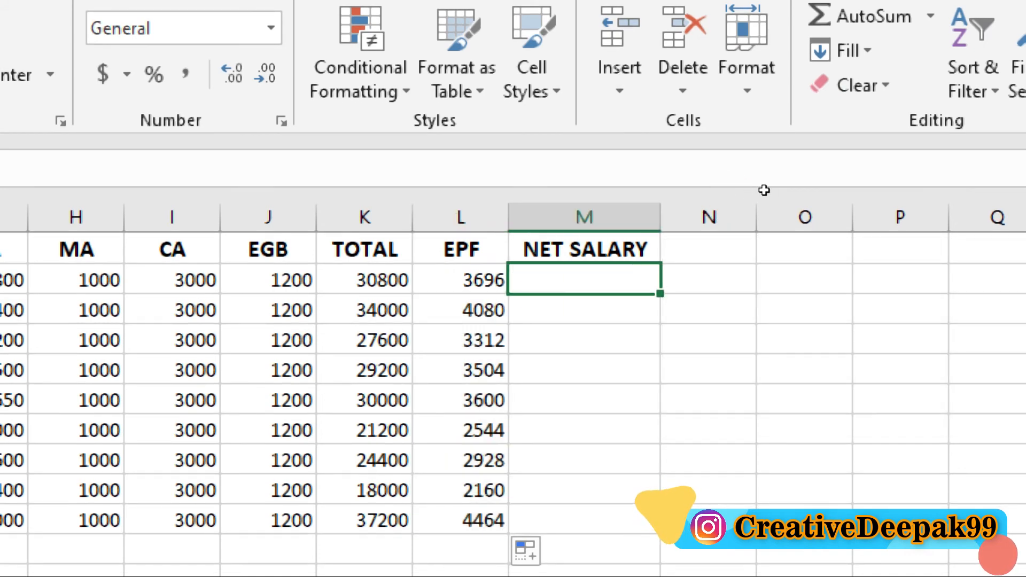
text(=()
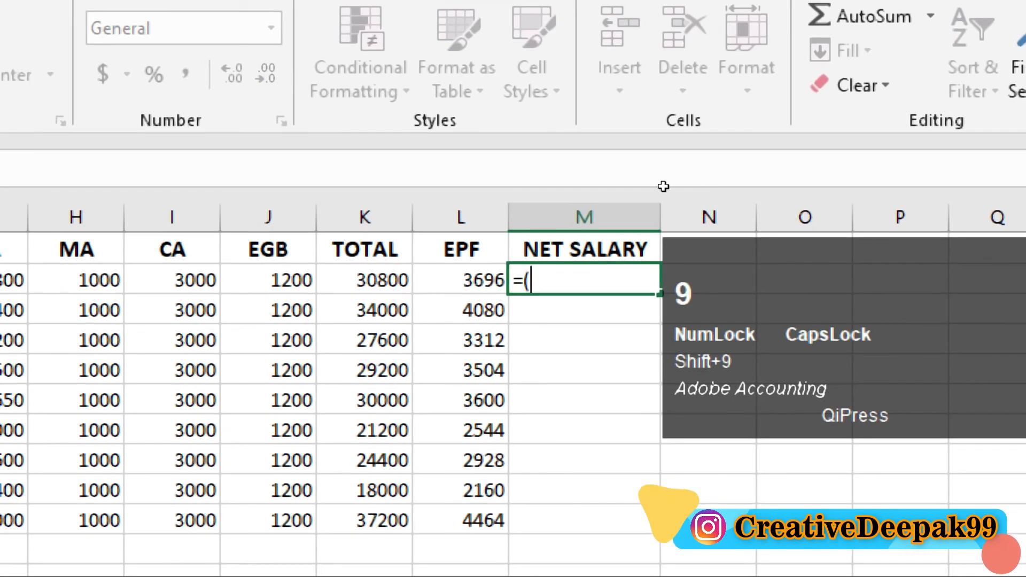
click(634, 190)
text(-)
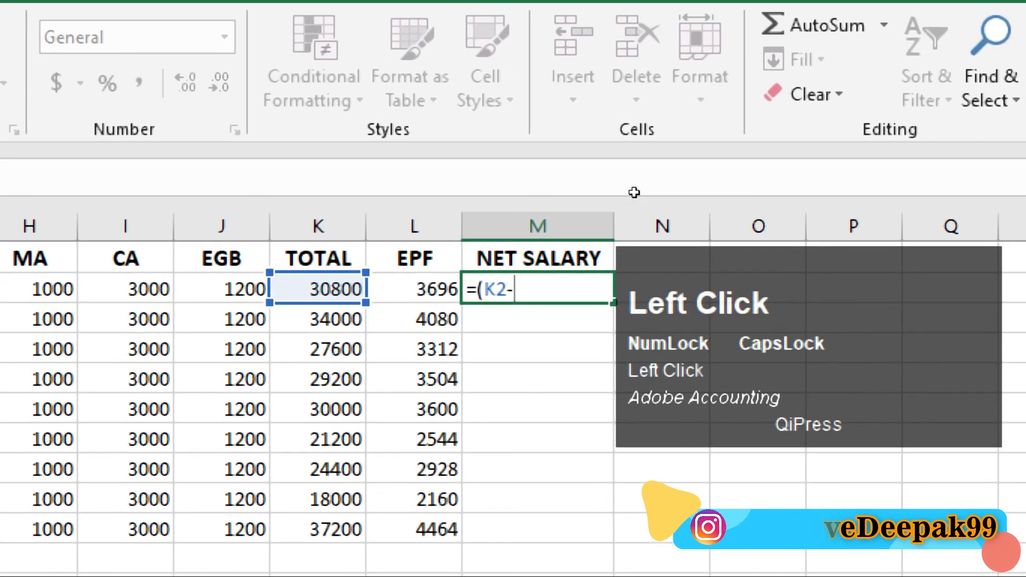
click(676, 191)
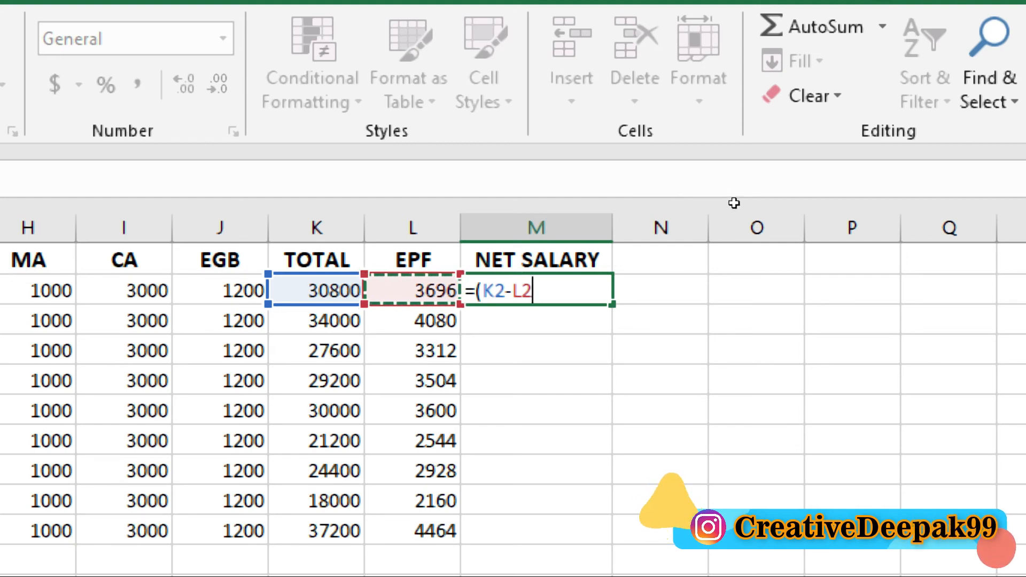
text())
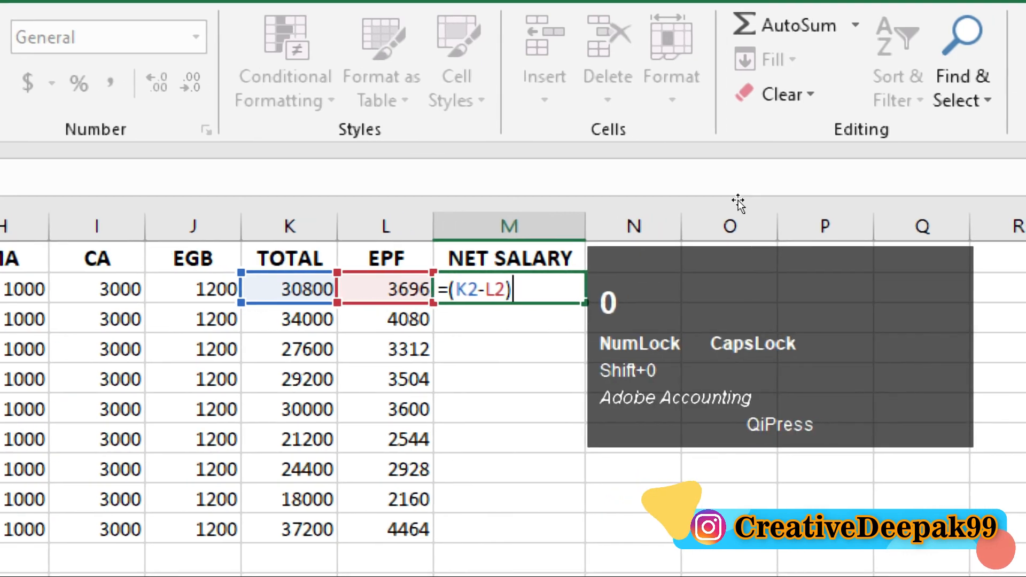
key(Return)
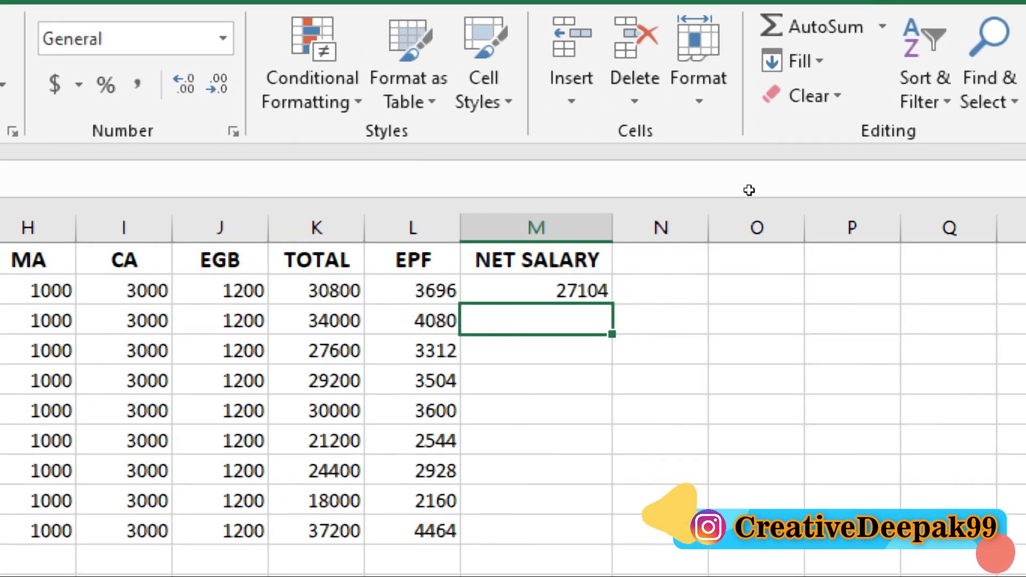
Fill the NET SALARY formula from M2 down through M10
click(536, 290)
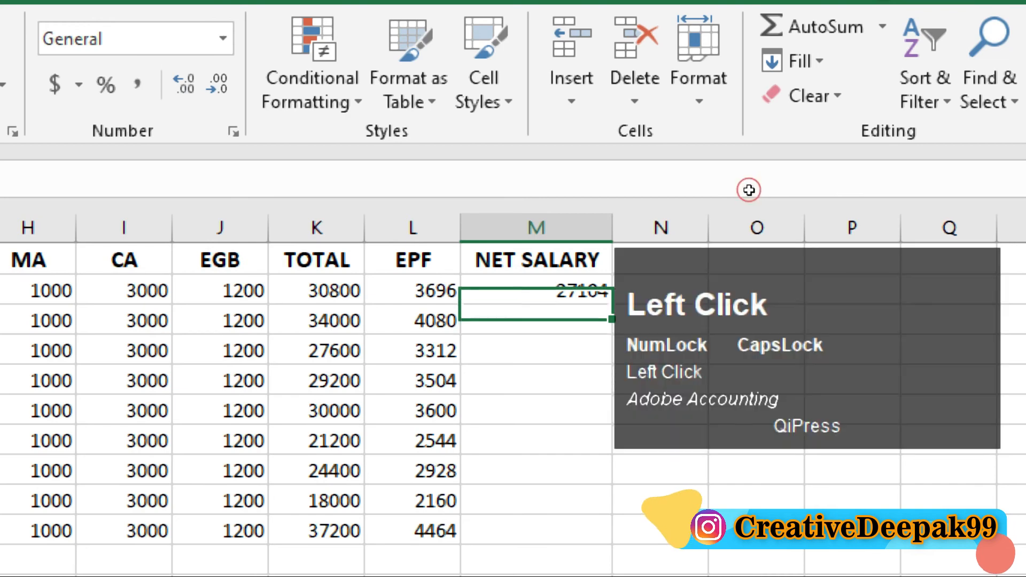
click(843, 197)
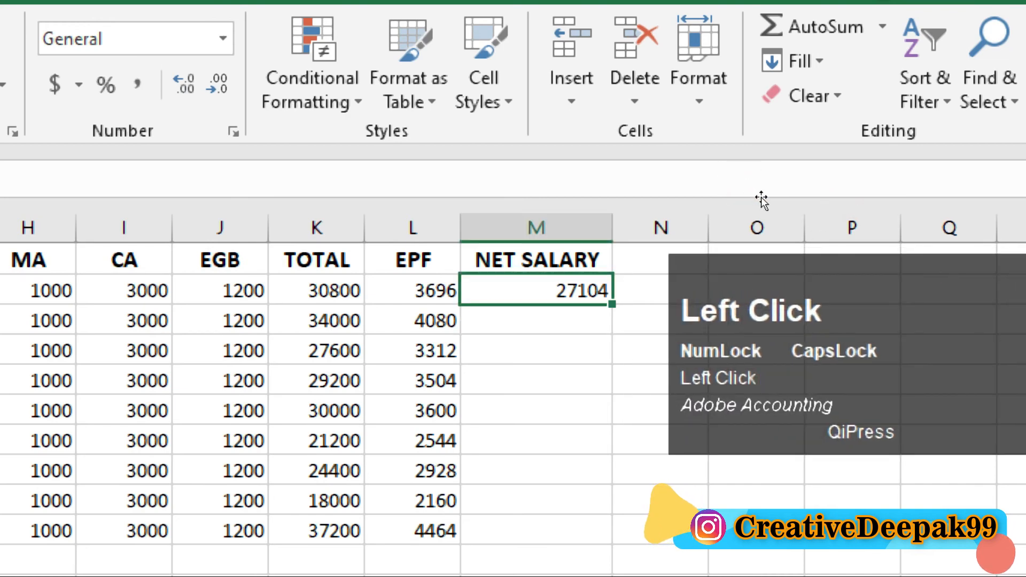
key(Left)
key(Left)
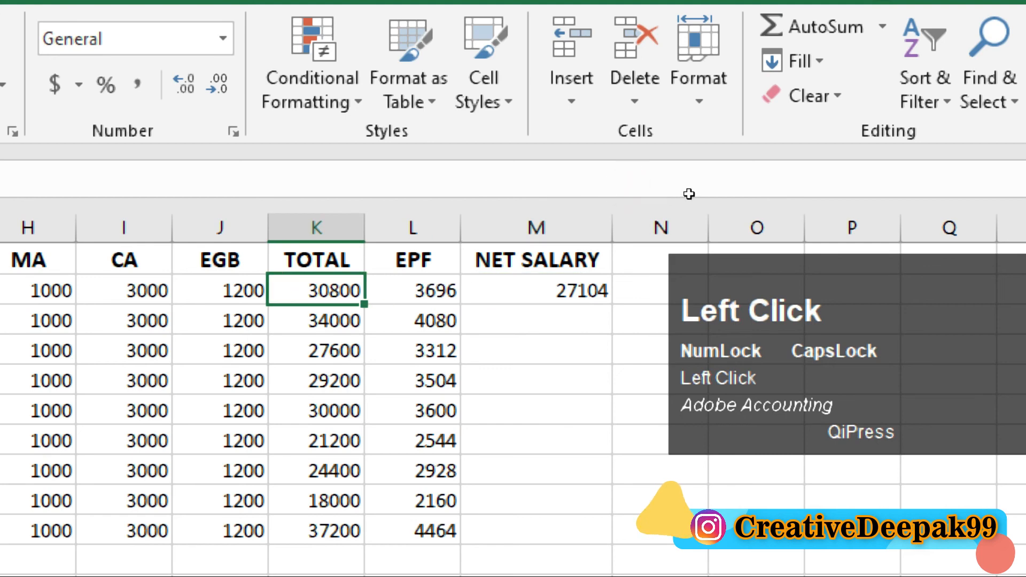
key(Right)
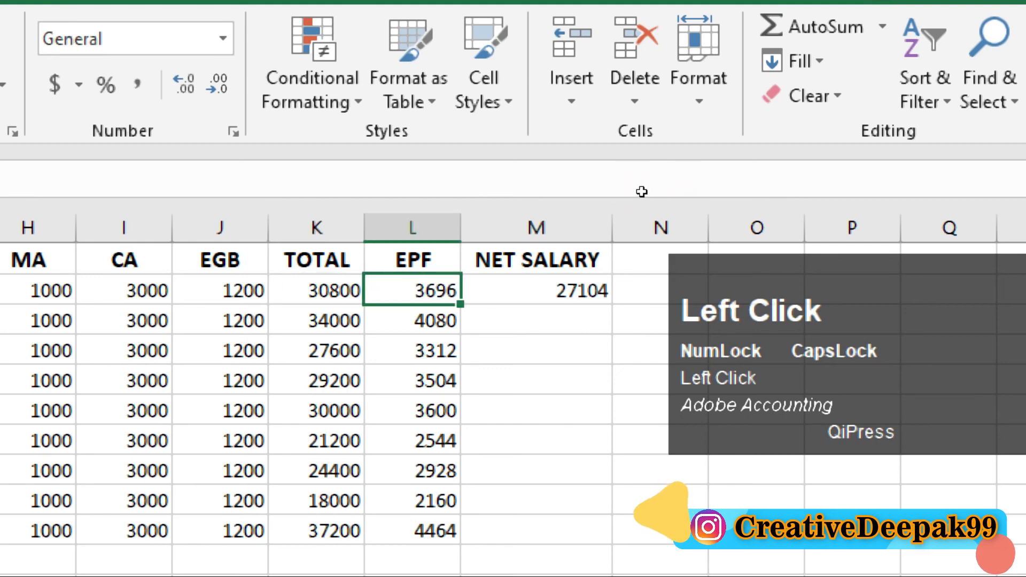
key(Right)
click(729, 192)
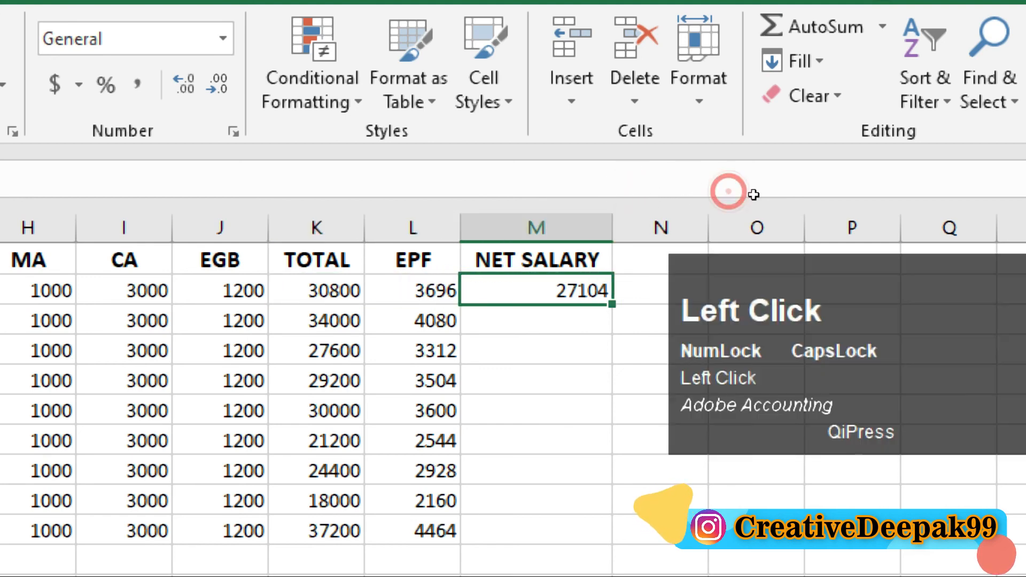
drag(754, 191, 752, 309)
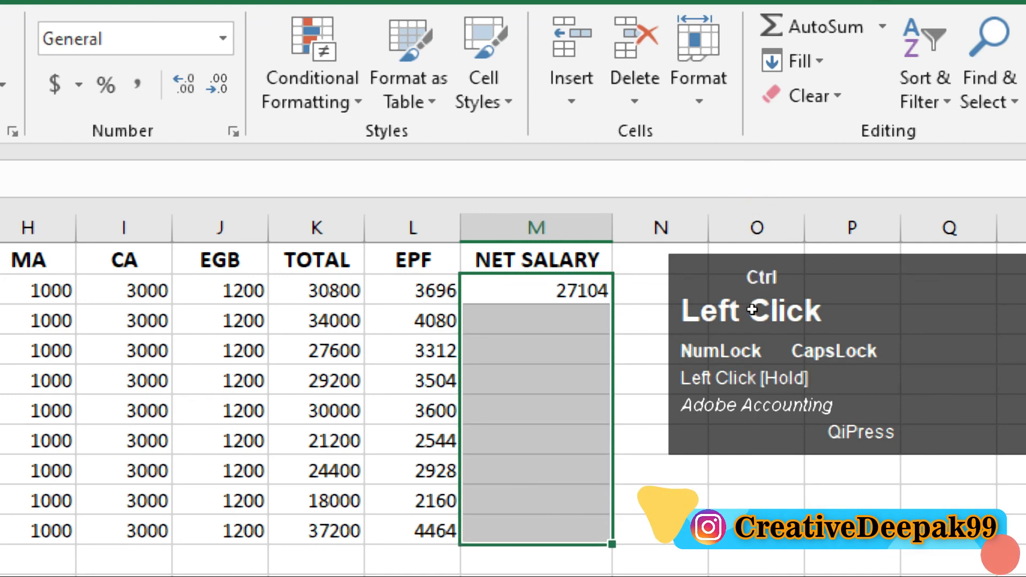
key(ctrl+d)
Review the first employee's DA, TA, HRA, MA, CA, EGB, TOTAL, EPF and NET SALARY cells from E2 through M2
click(748, 268)
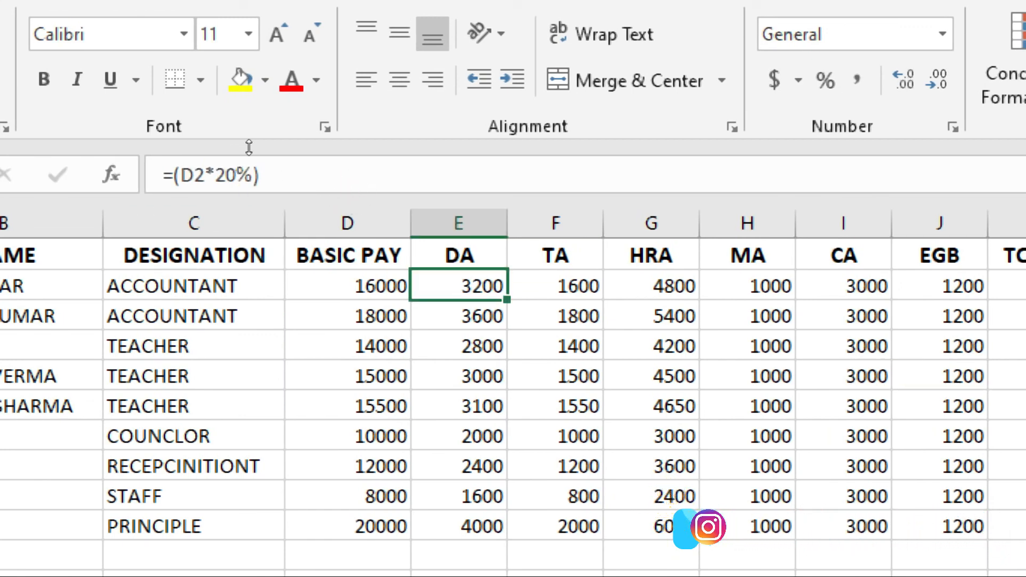
key(Right)
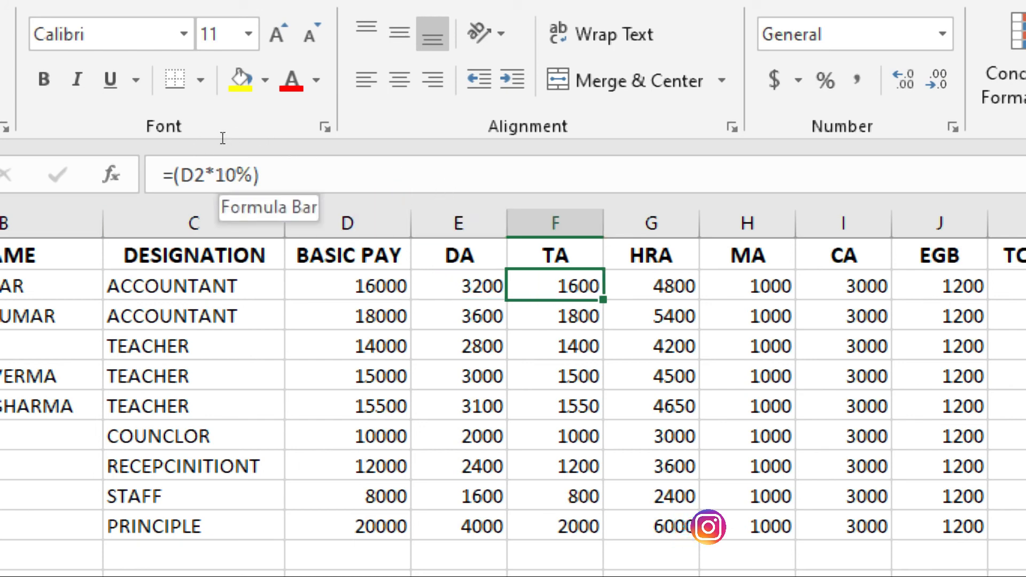
key(Right)
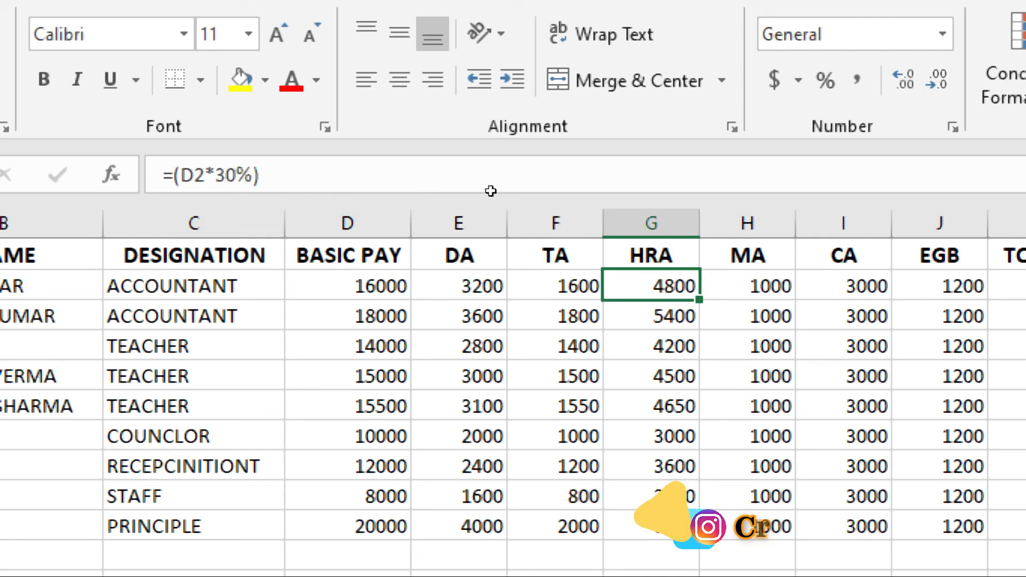
key(Right)
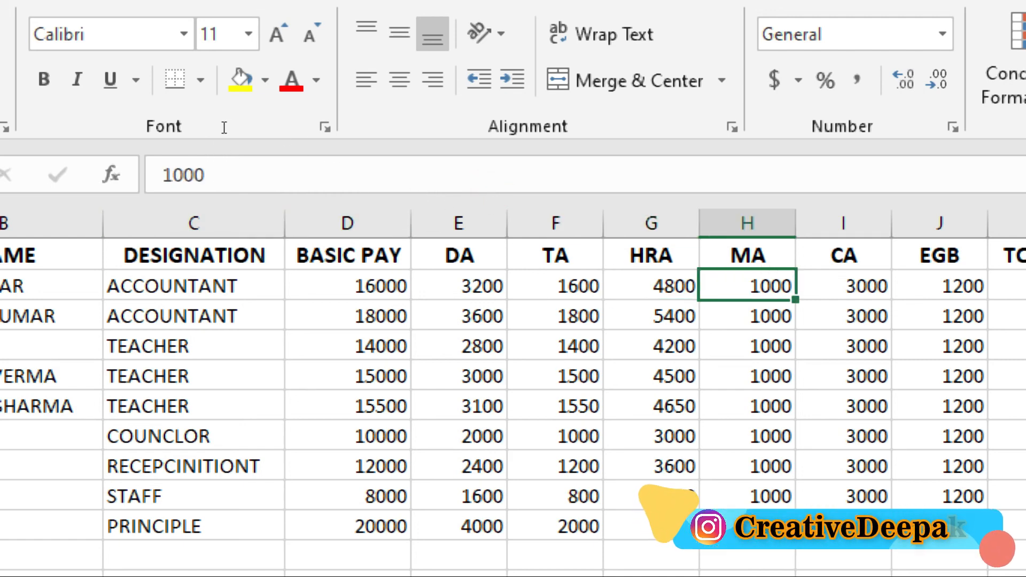
key(Right)
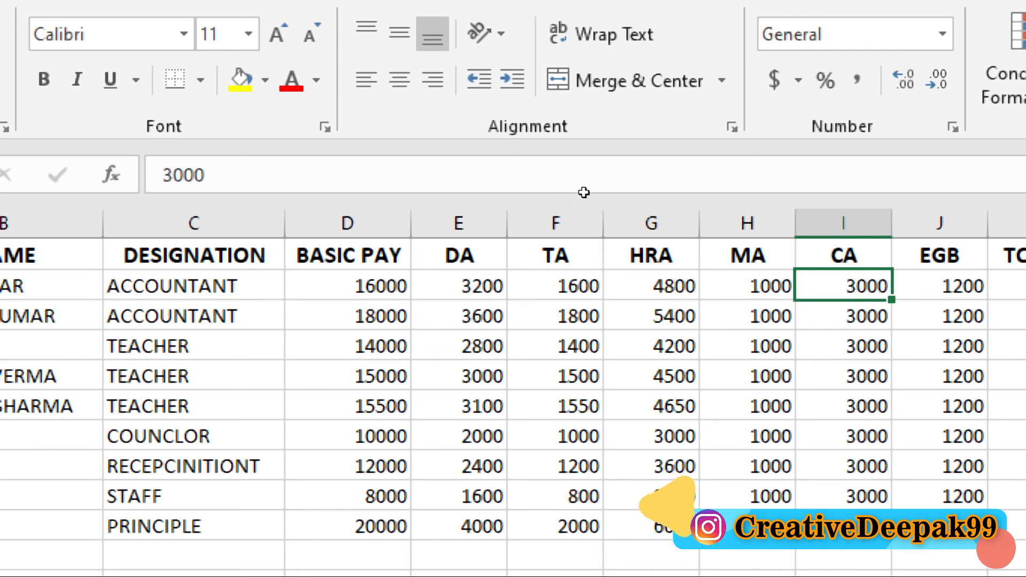
key(Right)
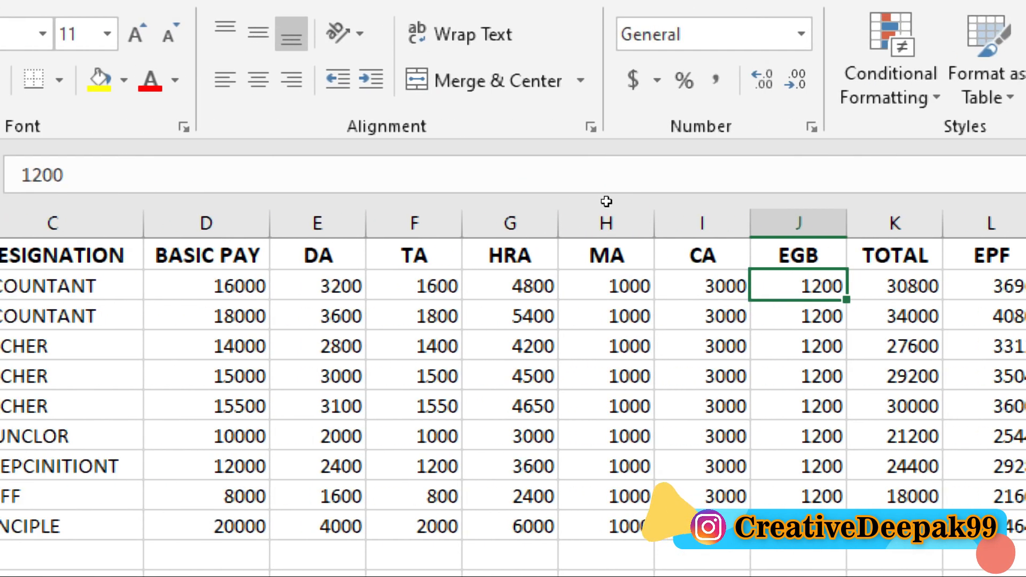
key(Right)
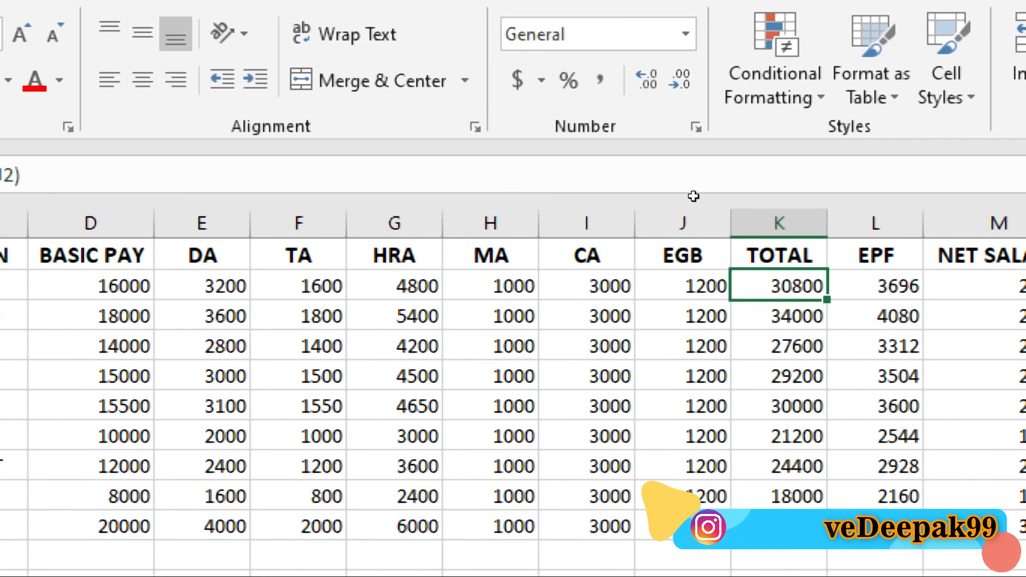
key(Right)
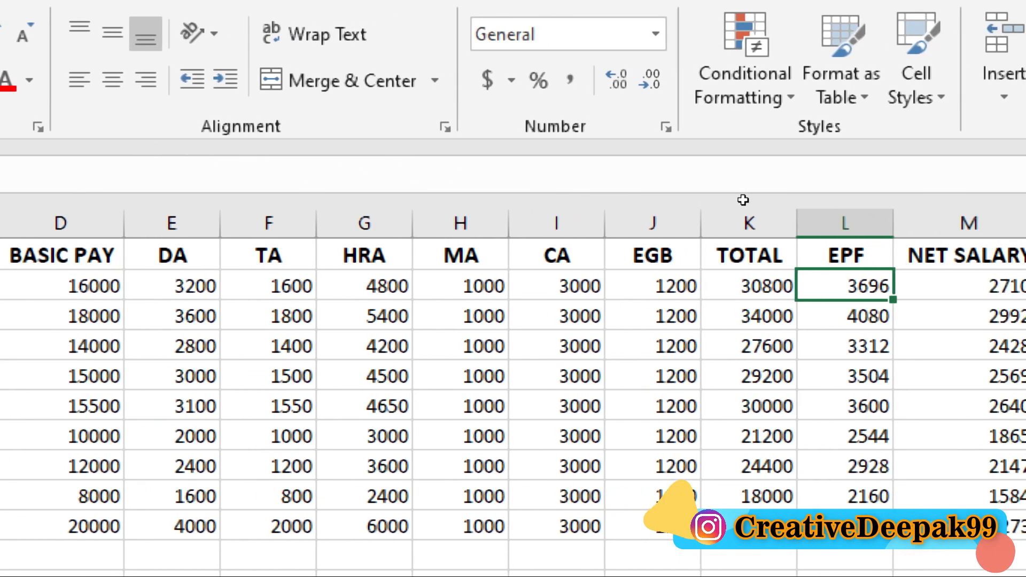
key(Right)
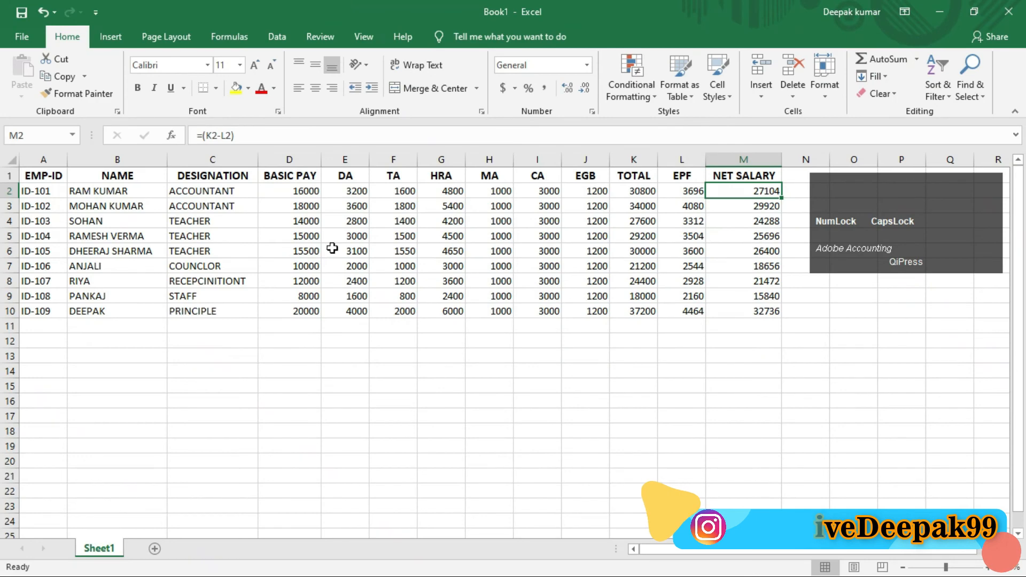
click(406, 402)
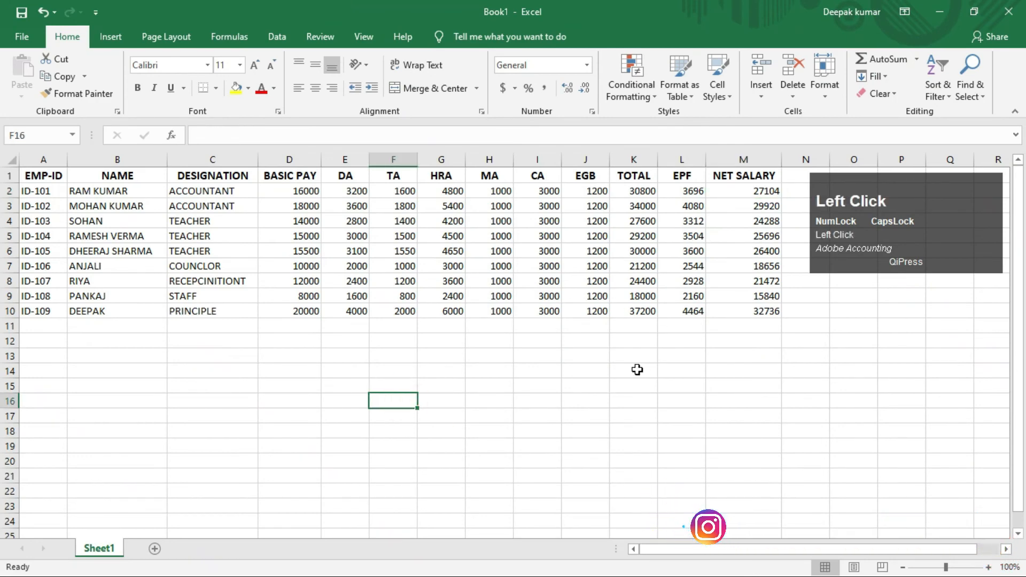
click(334, 343)
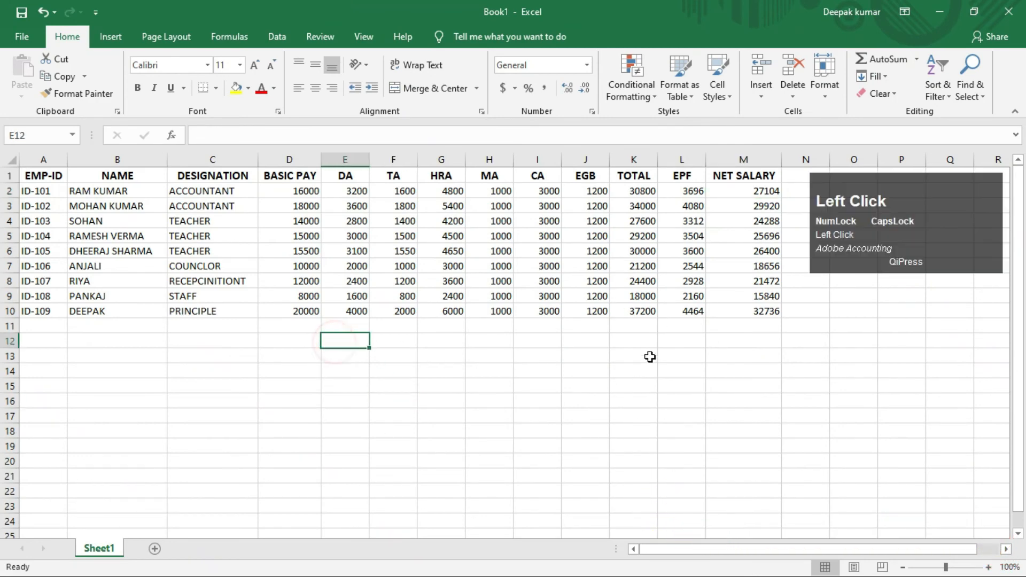